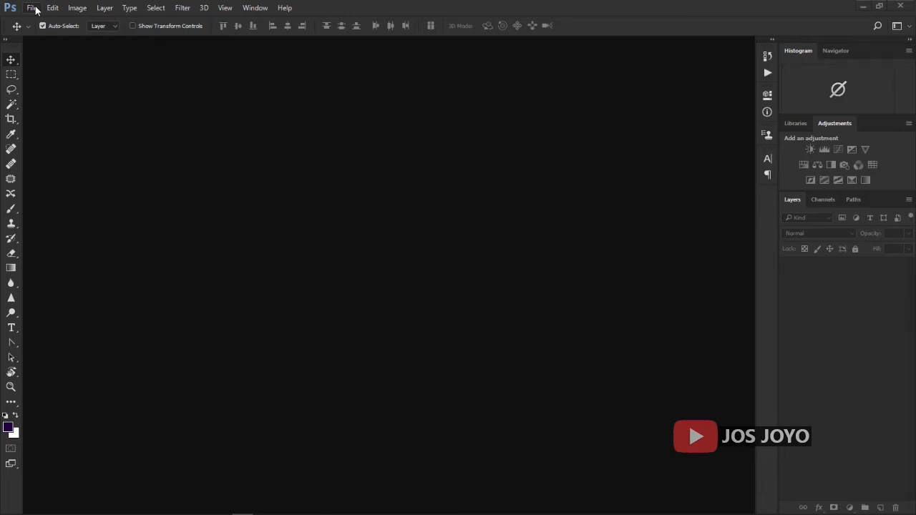
left_click(32, 7)
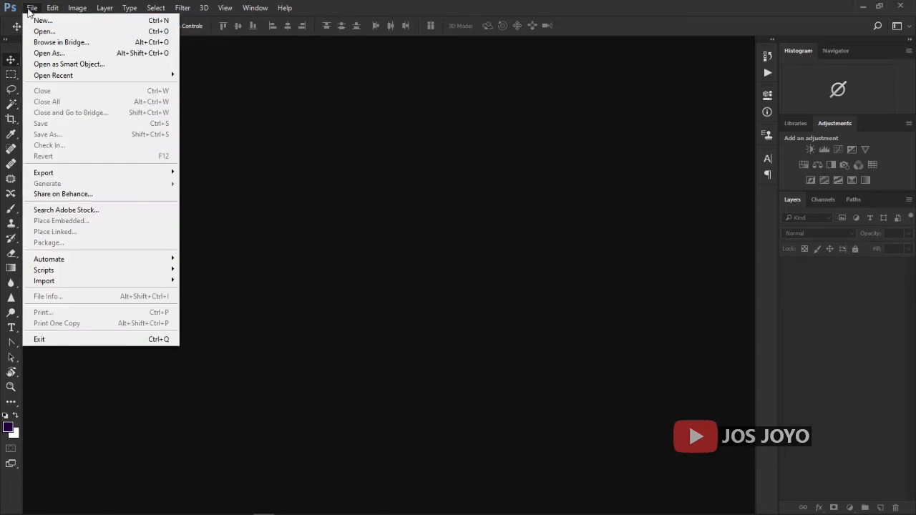
mouse_move(47, 8)
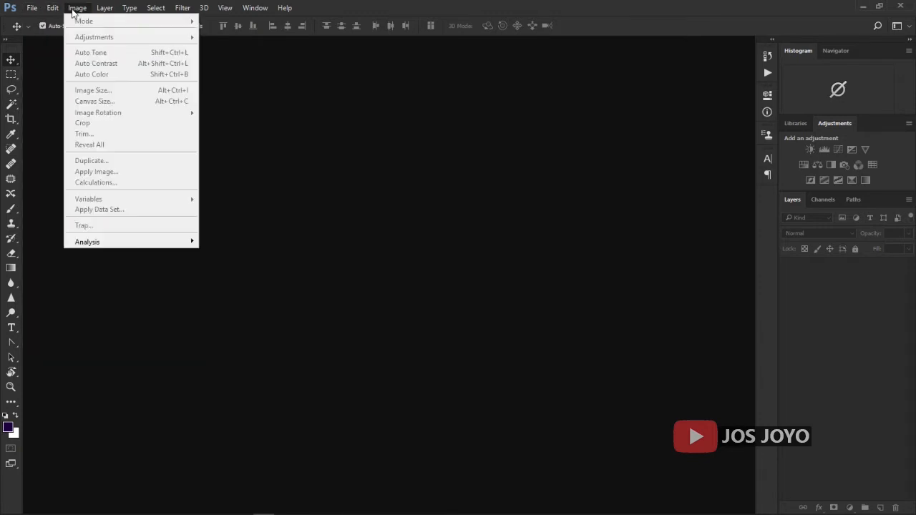
mouse_move(101, 9)
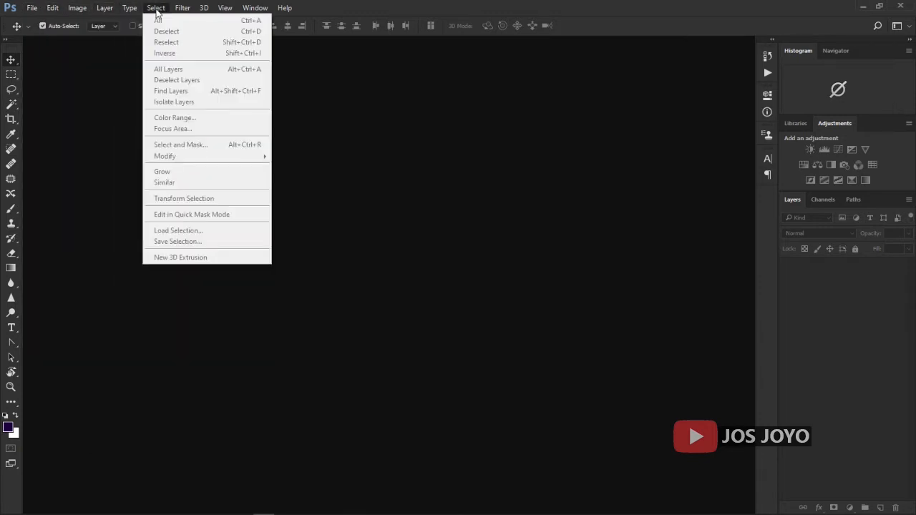
mouse_move(183, 10)
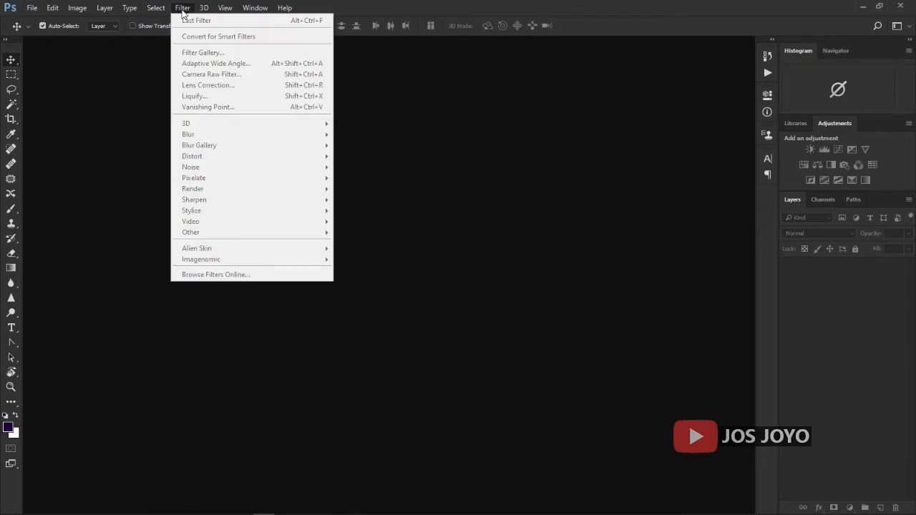
left_click(11, 60)
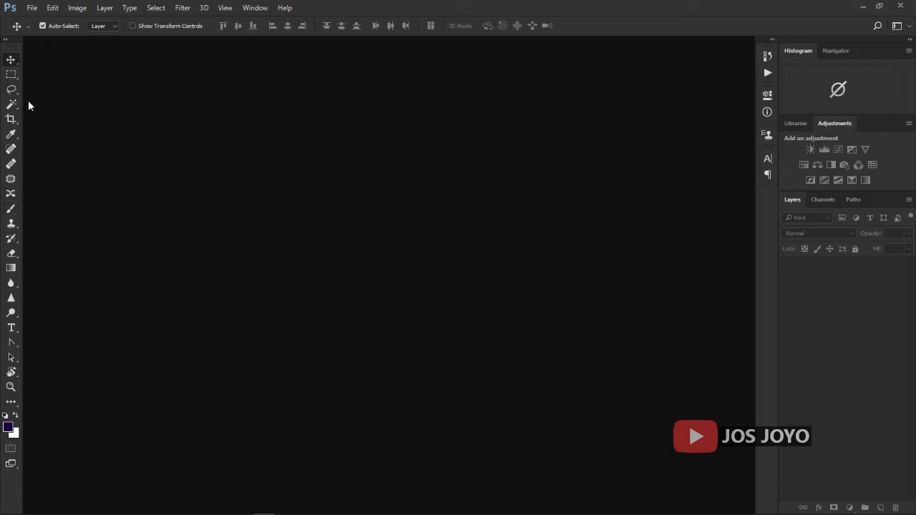
mouse_move(13, 42)
left_mouse_down()
mouse_move(176, 70)
mouse_move(691, 54)
mouse_move(233, 147)
mouse_move(16, 45)
left_mouse_up()
mouse_move(13, 50)
left_mouse_down()
mouse_move(35, 51)
mouse_move(2, 50)
mouse_move(14, 55)
left_mouse_up()
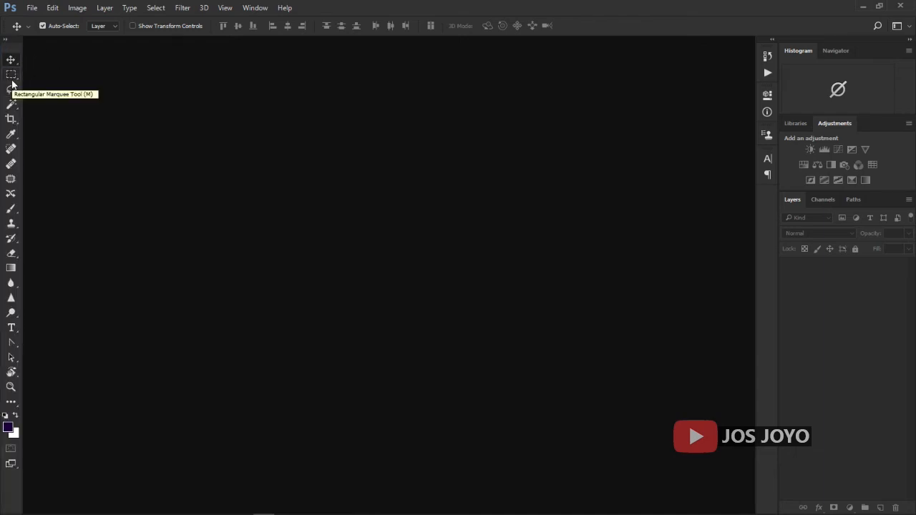
Step: Start a new document so that its preset choices and settings are shown
left_click(31, 9)
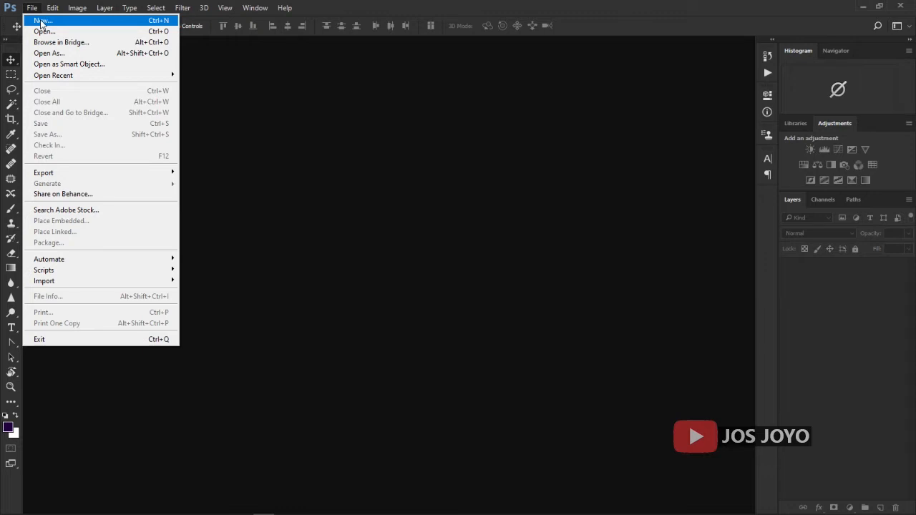
left_click(40, 21)
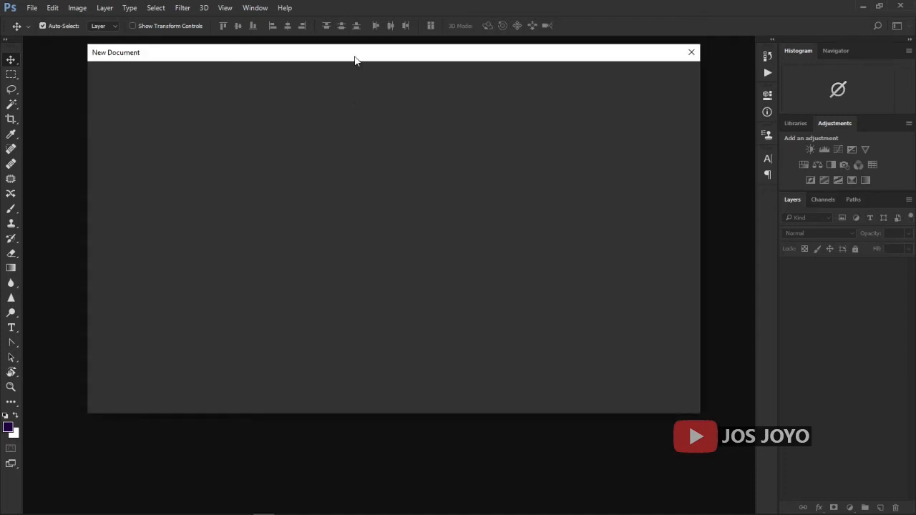
left_click_drag(355, 59, 354, 72)
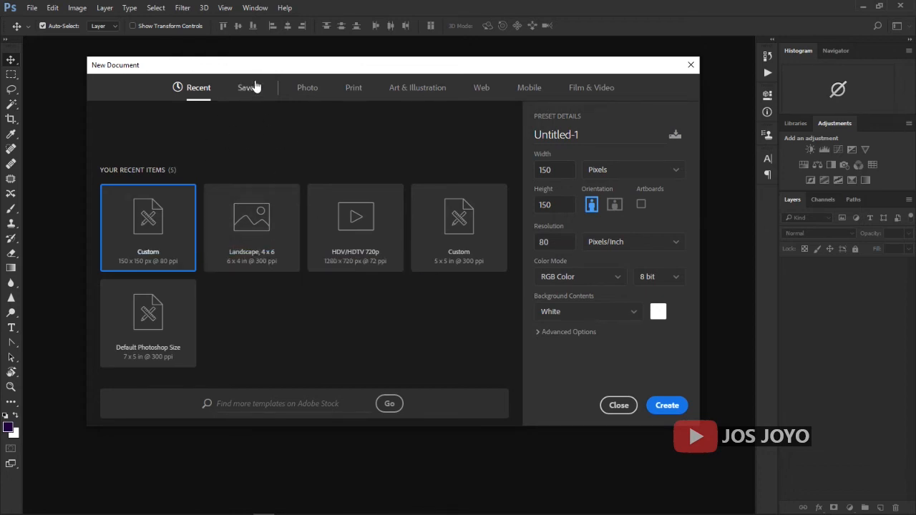
Step: Look through the blank document presets for Photo, Print, and Film & Video
left_click(317, 93)
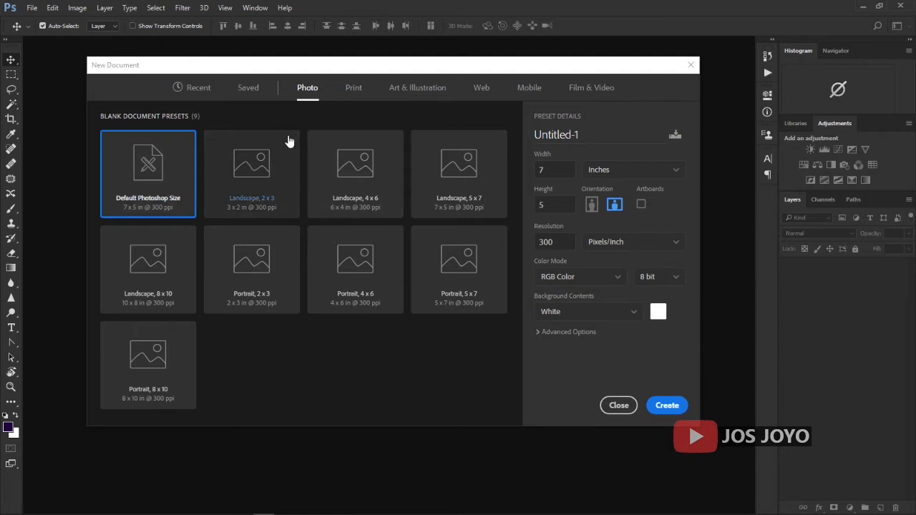
left_click(354, 89)
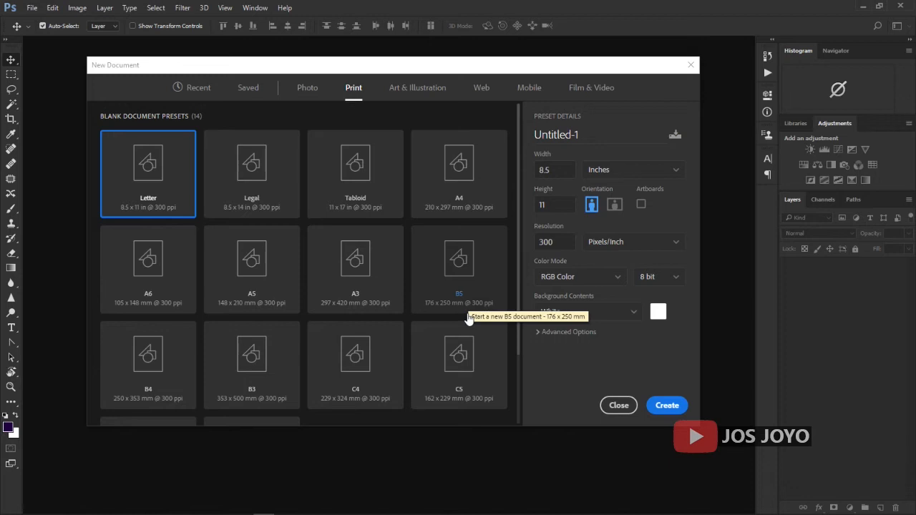
scroll(466, 317, "down", 3)
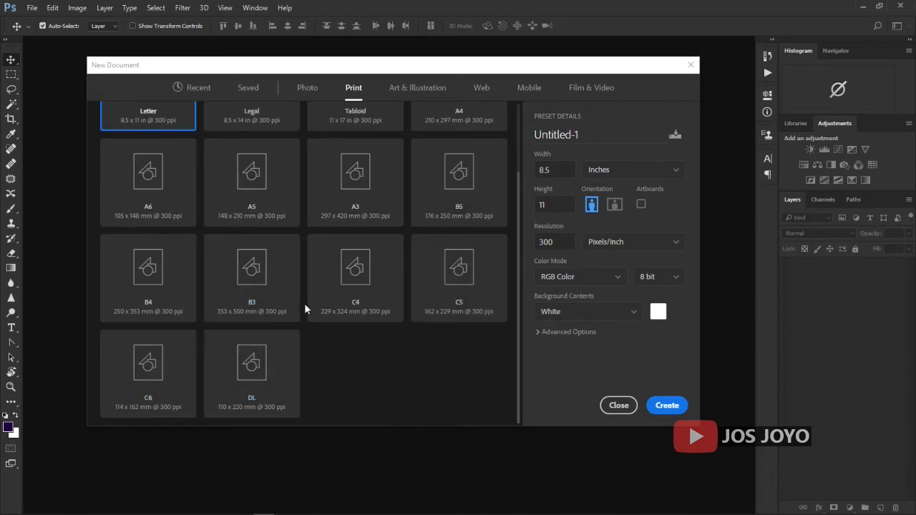
scroll(305, 309, "up", 3)
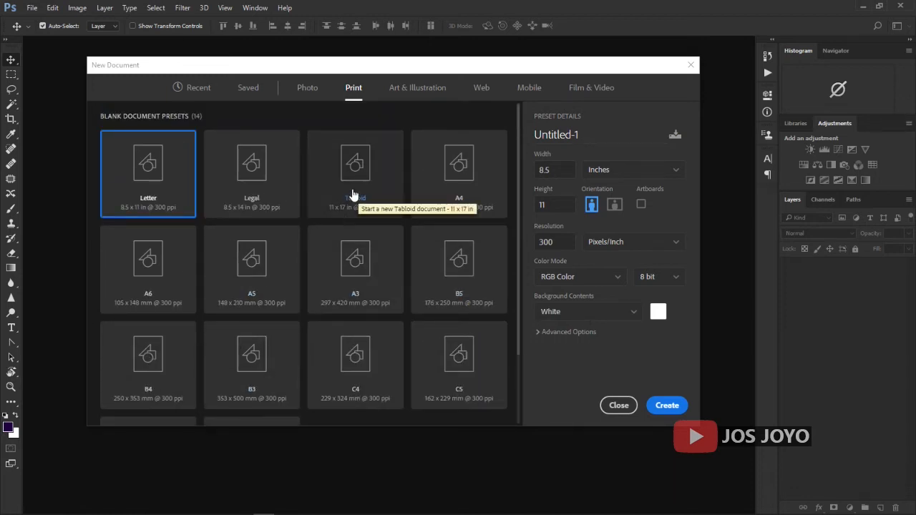
left_click(594, 92)
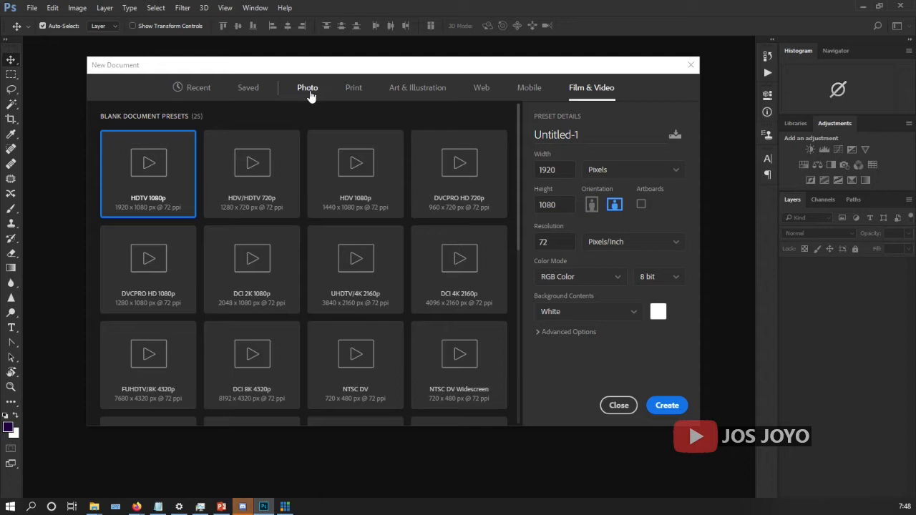
Step: Choose the Landscape, 8 x 10 photo preset and set the document's size unit to centimeters
left_click(309, 91)
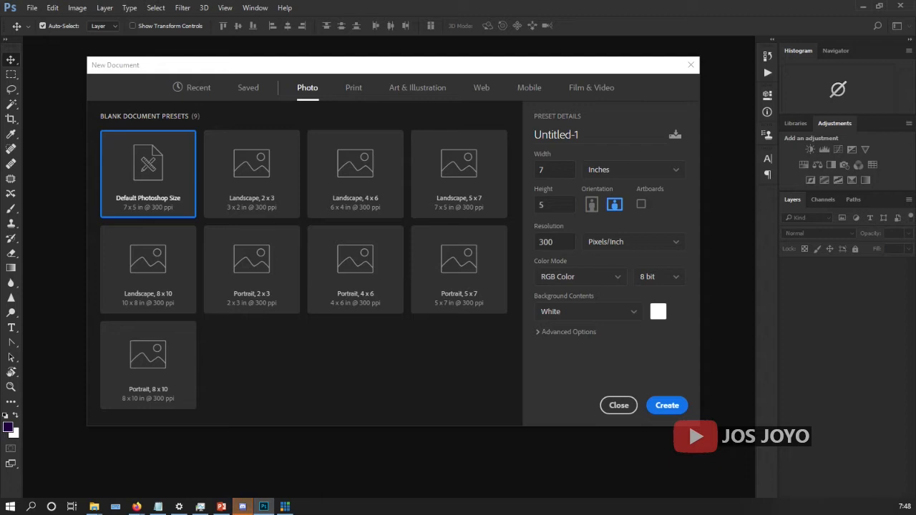
left_click(152, 286)
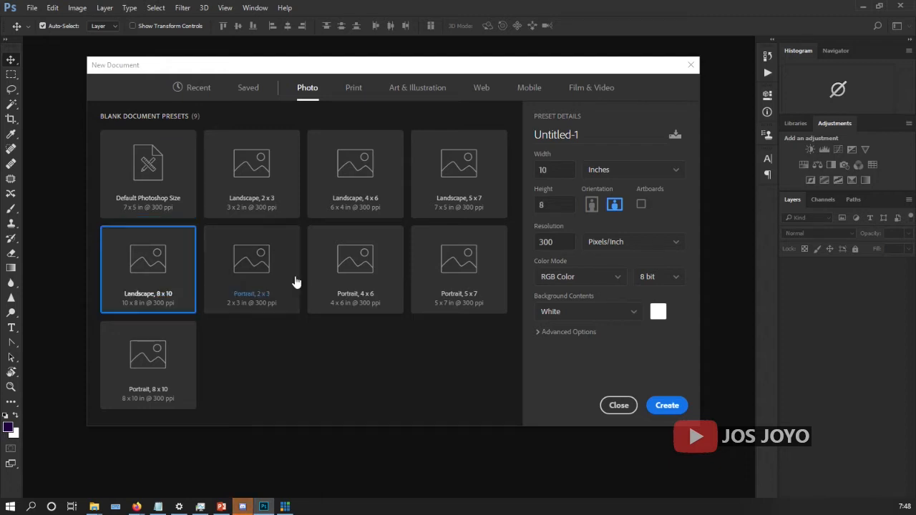
left_click(663, 178)
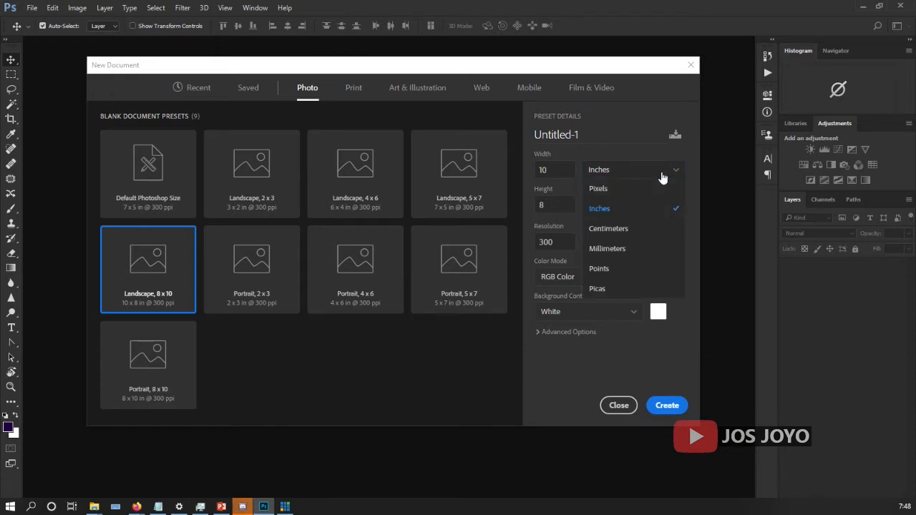
left_click(649, 228)
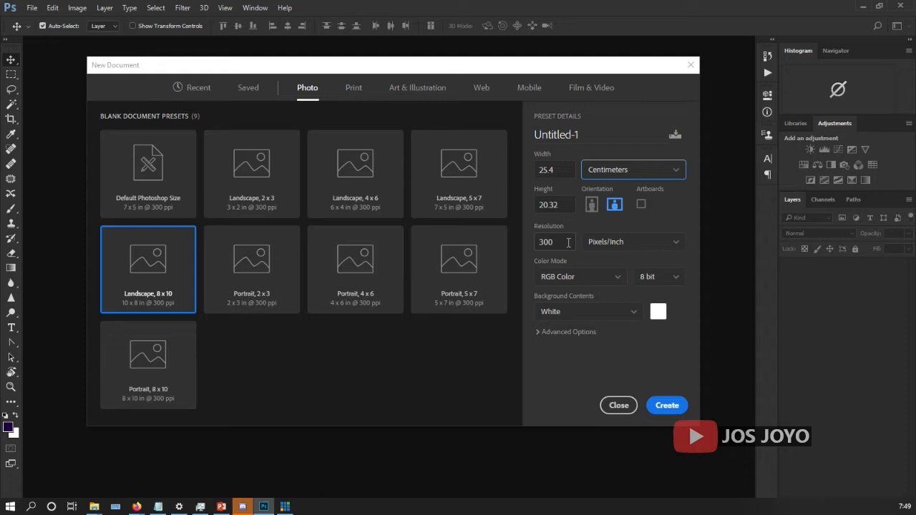
Step: Review the resolution unit and color mode options, keep Pixels/Inch and RGB Color, and create the document
left_click(609, 244)
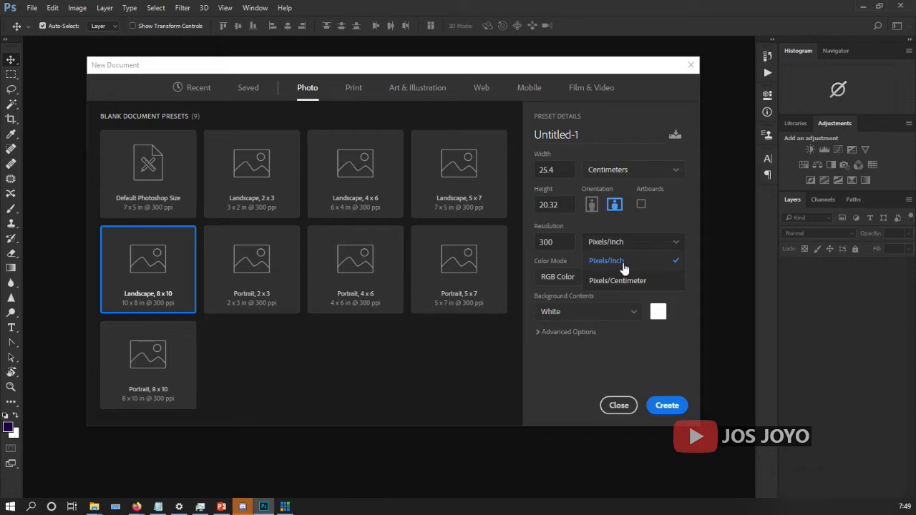
left_click(593, 222)
left_click(582, 277)
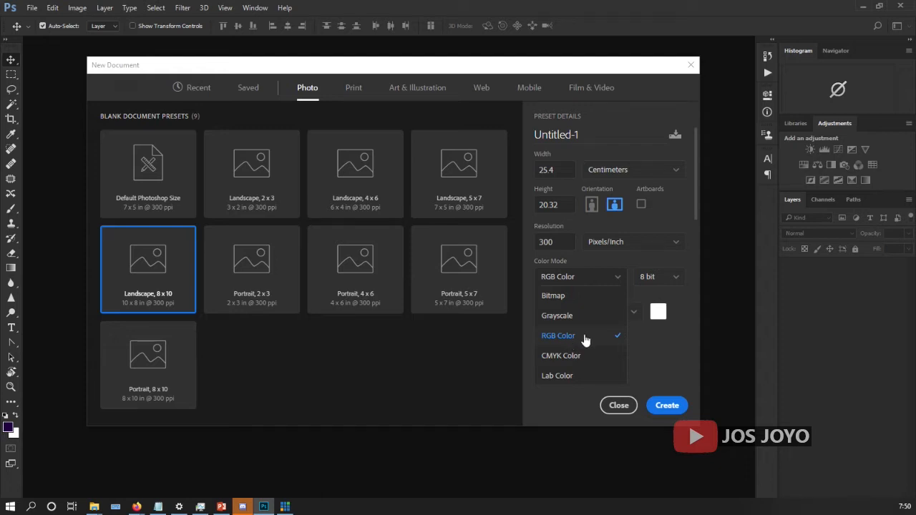
left_click(667, 352)
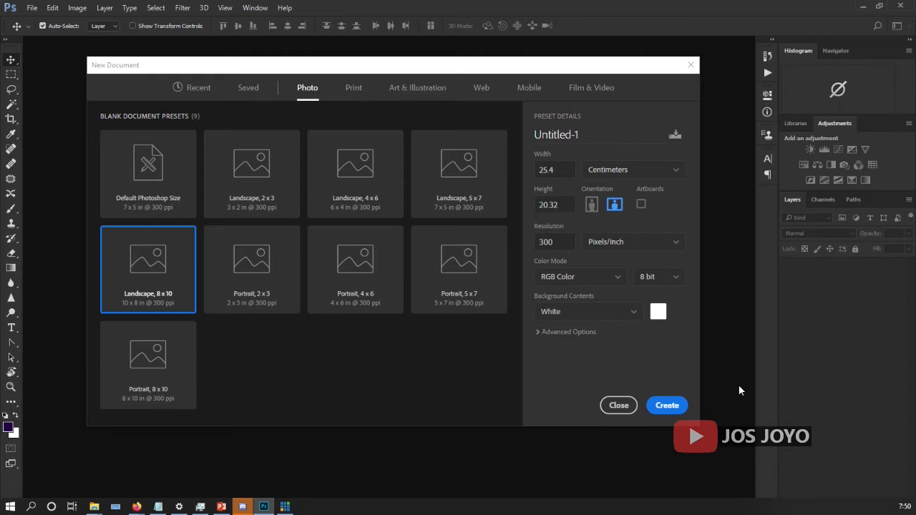
left_click(671, 414)
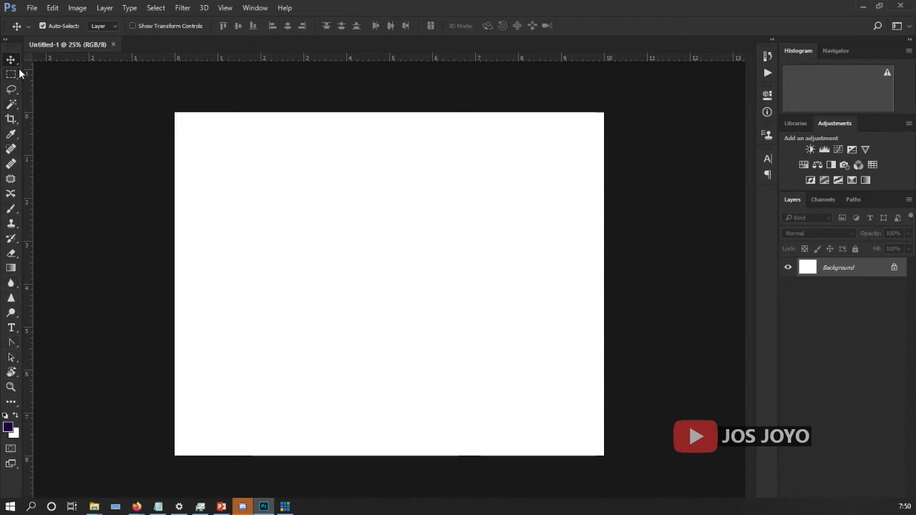
Step: Draw a dark purple square about 1180 x 1180 px and move it to about X 1070 px, Y 548 px
left_click(12, 403)
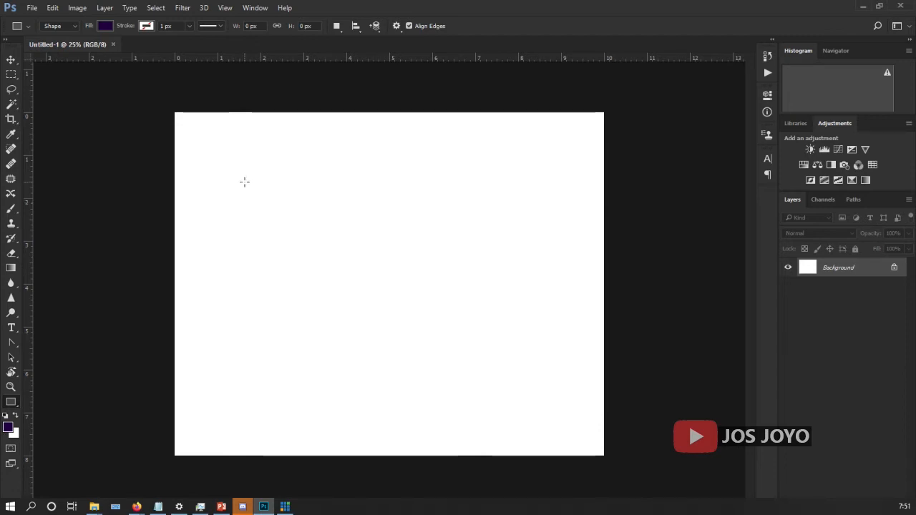
left_click_drag(243, 175, 458, 343)
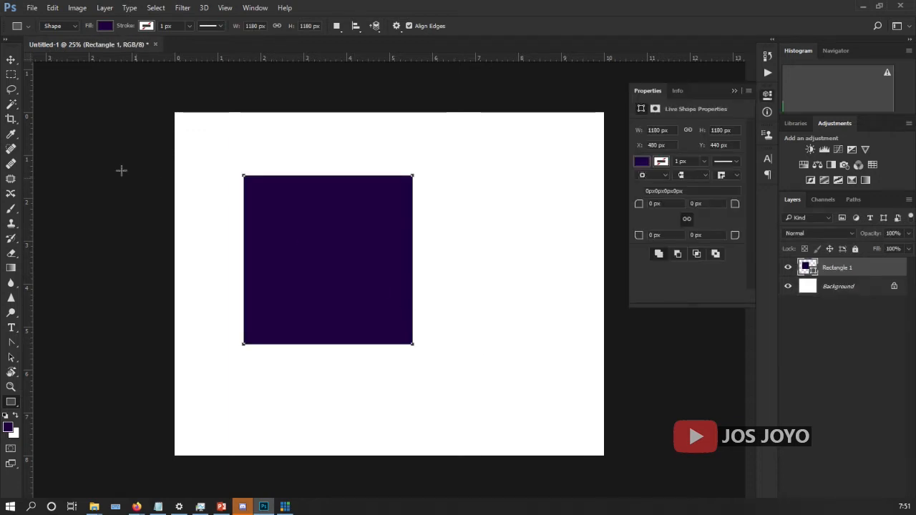
left_click(11, 59)
left_click_drag(293, 251, 378, 266)
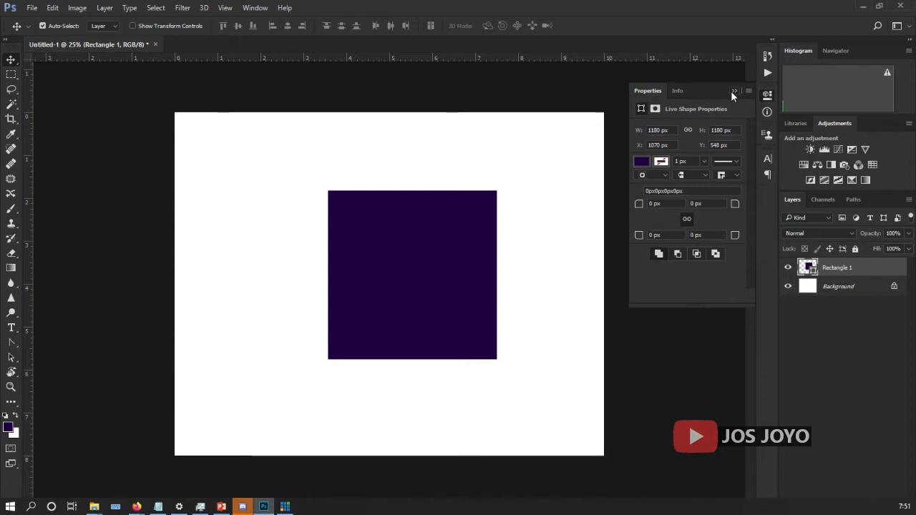
Step: Set the square's top-left corner radius to 10 px and move the shape to about X 1030 px, Y 564 px
left_click(662, 204)
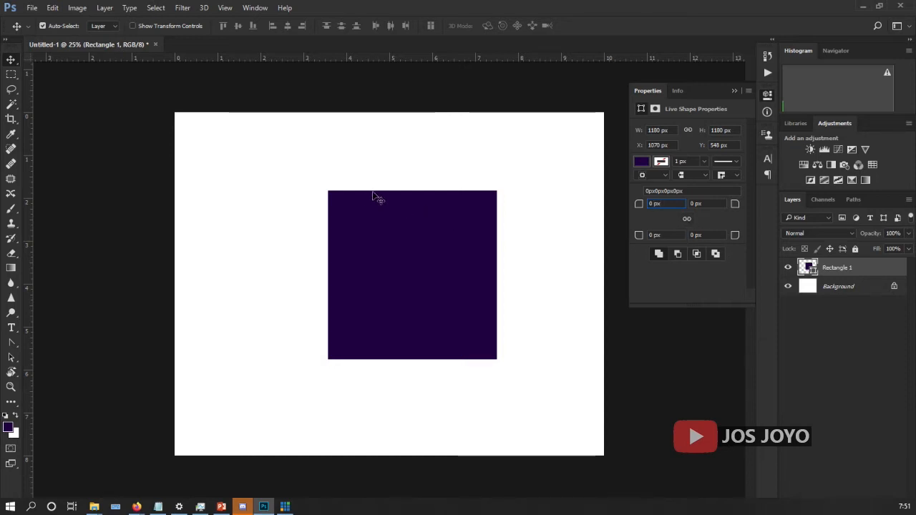
left_click(333, 244)
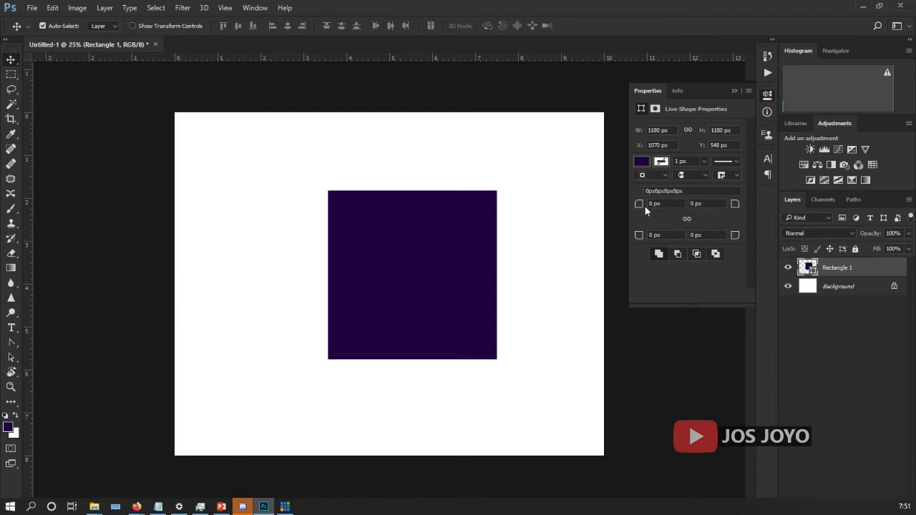
left_click(654, 204)
double_click(654, 204)
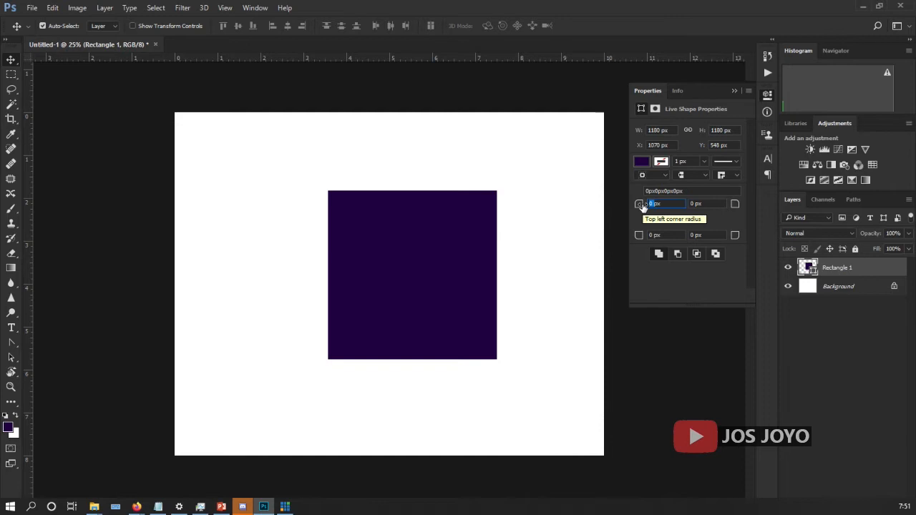
type("10")
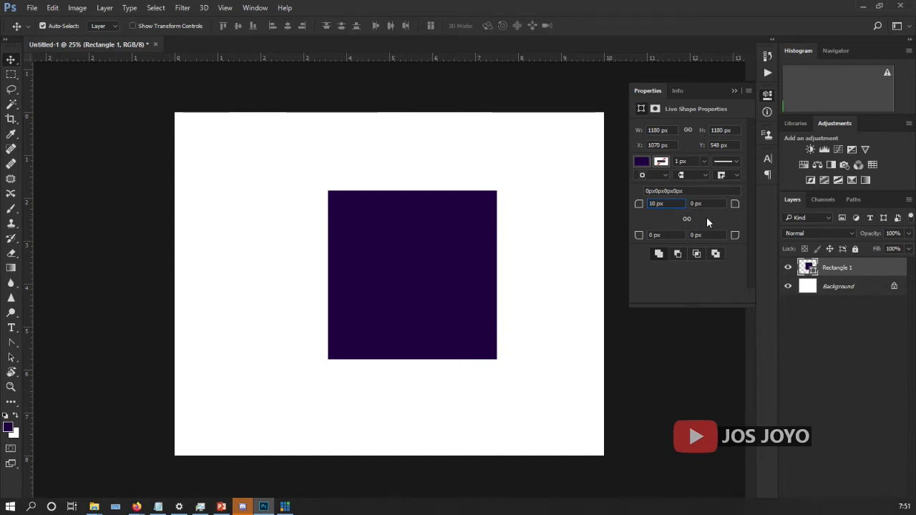
left_click(751, 292)
left_click_drag(403, 305, 408, 221)
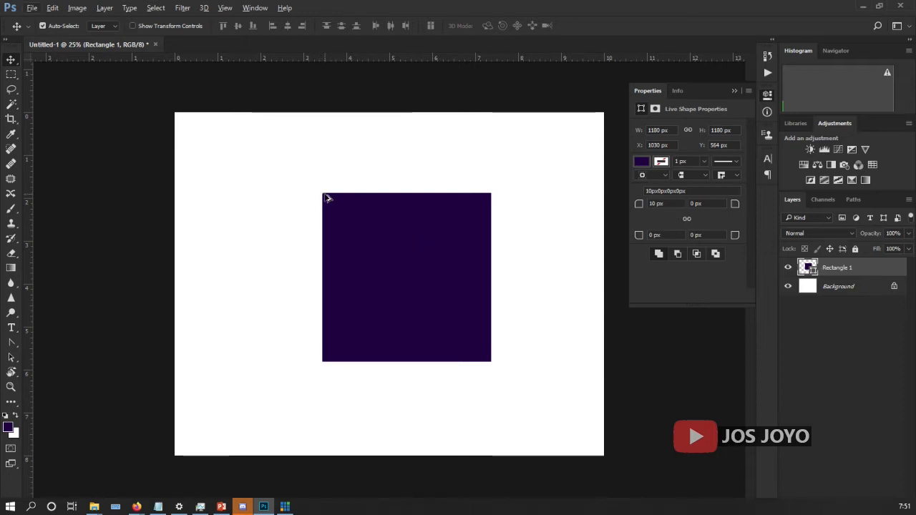
Step: Examine the square's top-left and top-right corners up close to compare their rounding
key("ctrl+plus")
scroll(306, 172, "up", 20)
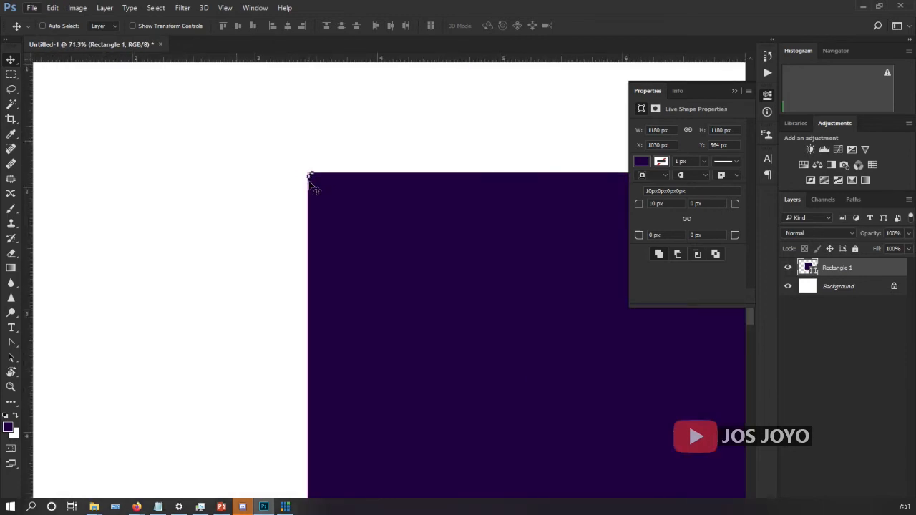
scroll(315, 179, "up", 3)
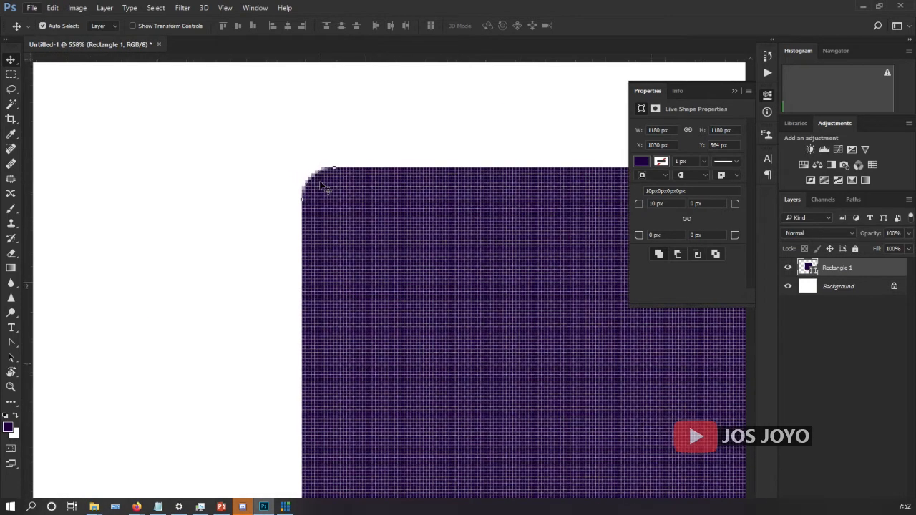
scroll(303, 198, "down", 20)
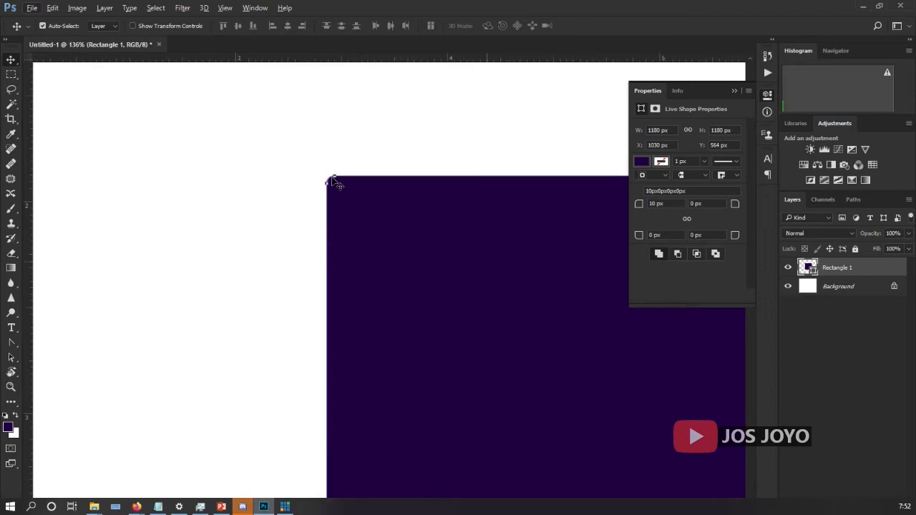
scroll(494, 194, "up", 10)
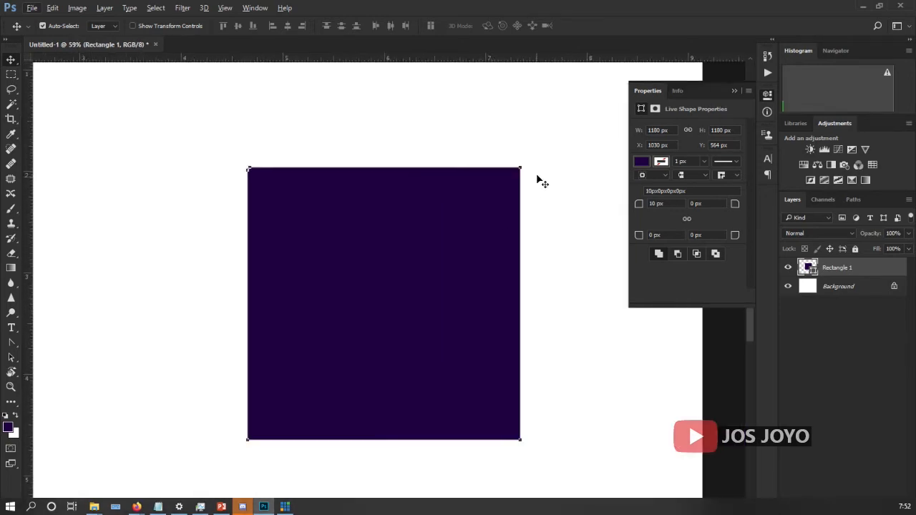
scroll(492, 152, "up", 4)
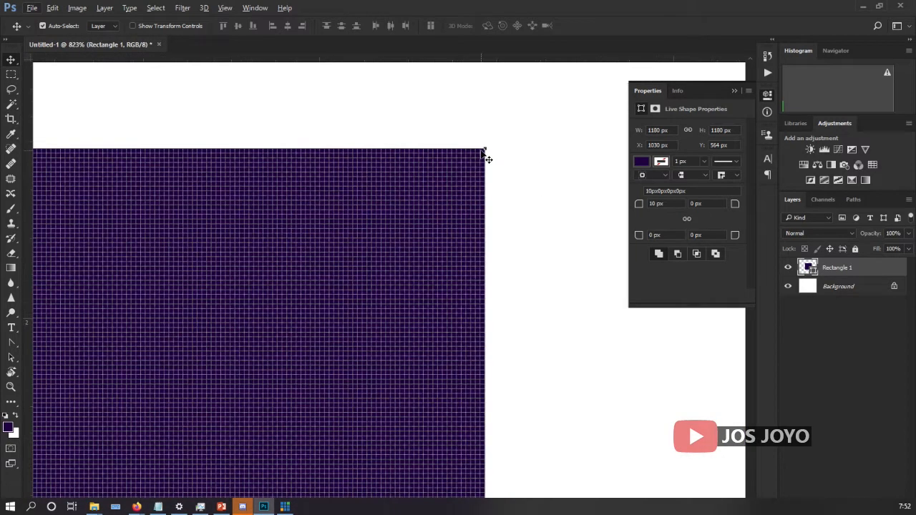
Step: Set the square's top-left corner radius to 100 px
scroll(487, 157, "down", 10)
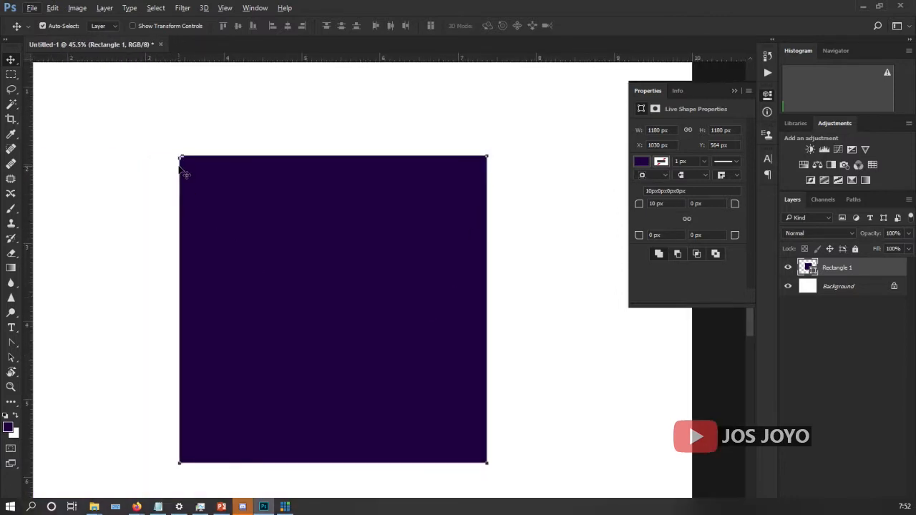
double_click(654, 204)
type("100")
key("Return")
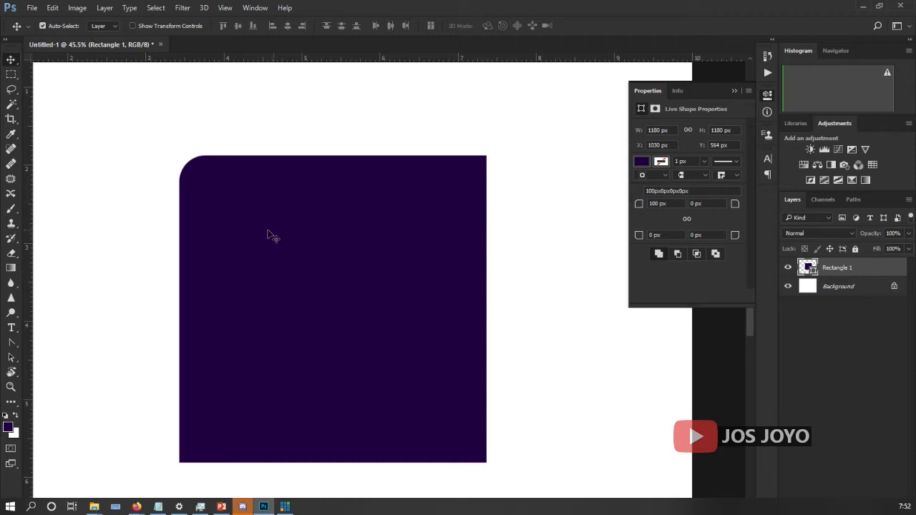
Step: Examine the square's rounded top-left corner at pixel level and compare it with its appearance at normal size
scroll(306, 290, "down", 1)
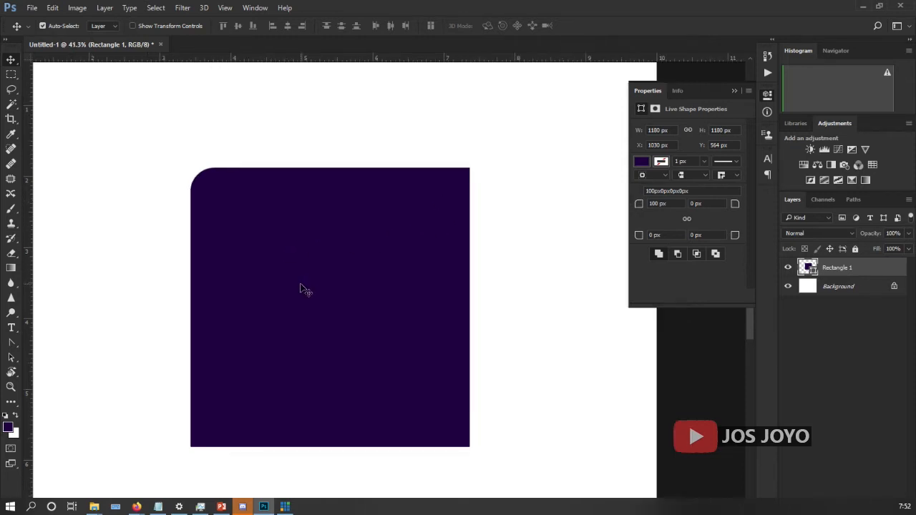
scroll(305, 289, "up", 2)
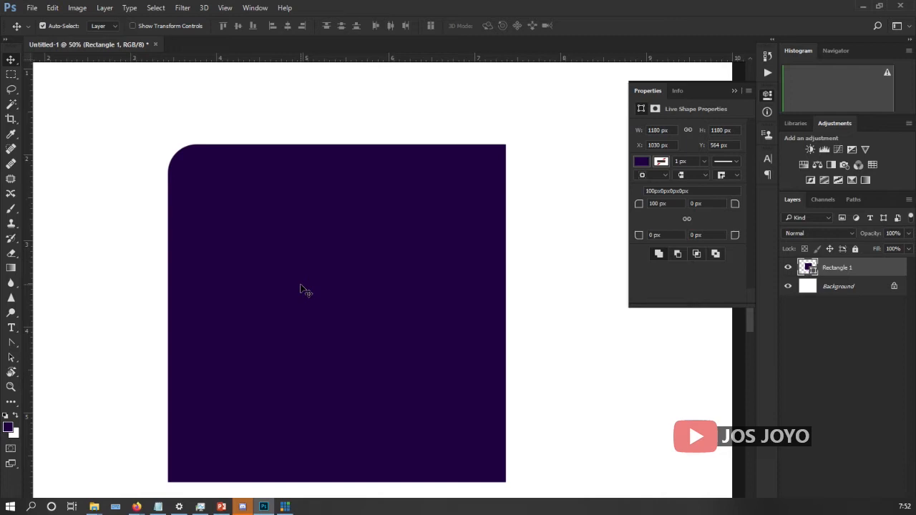
left_click_drag(300, 284, 327, 245)
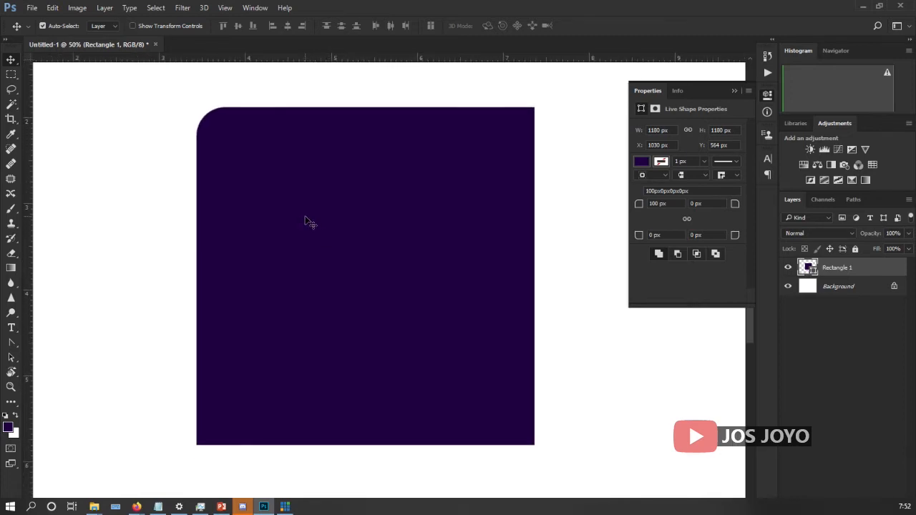
scroll(306, 222, "up", 5)
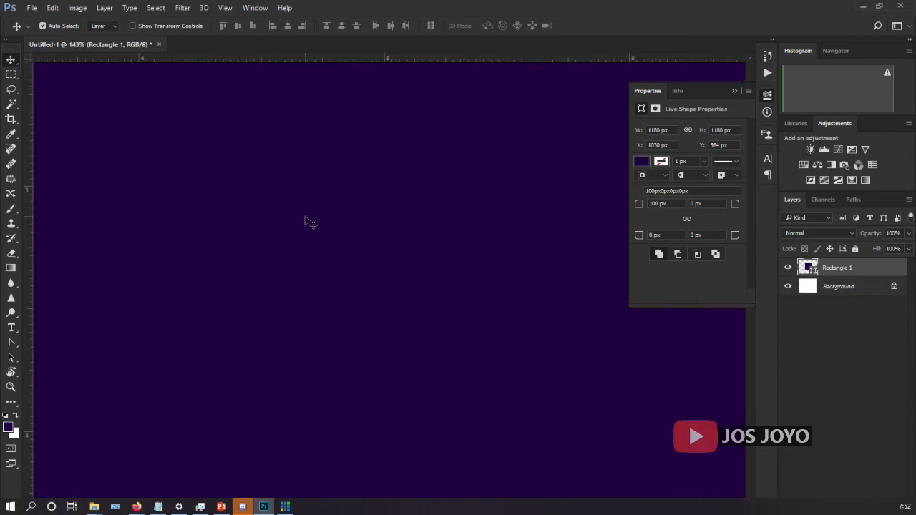
scroll(306, 222, "down", 5)
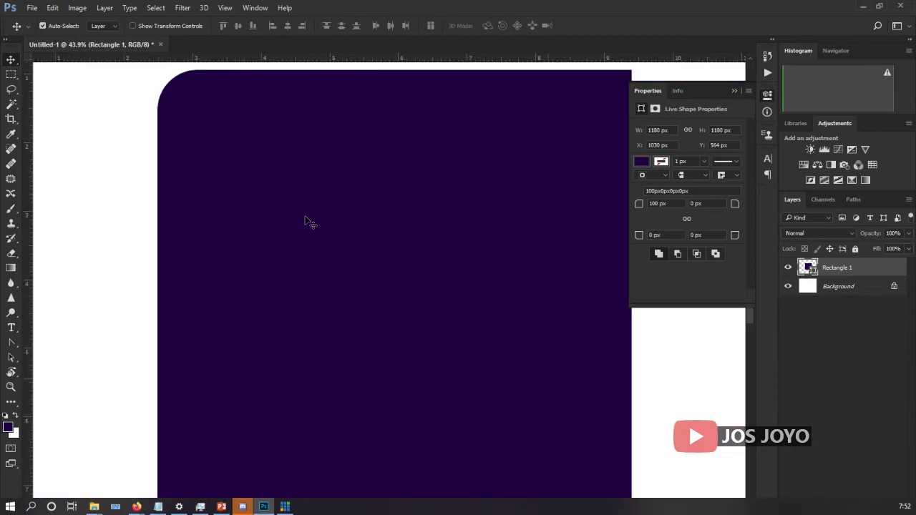
left_click(298, 150)
scroll(321, 179, "up", 4)
scroll(322, 212, "up", 6)
scroll(320, 219, "up", 2)
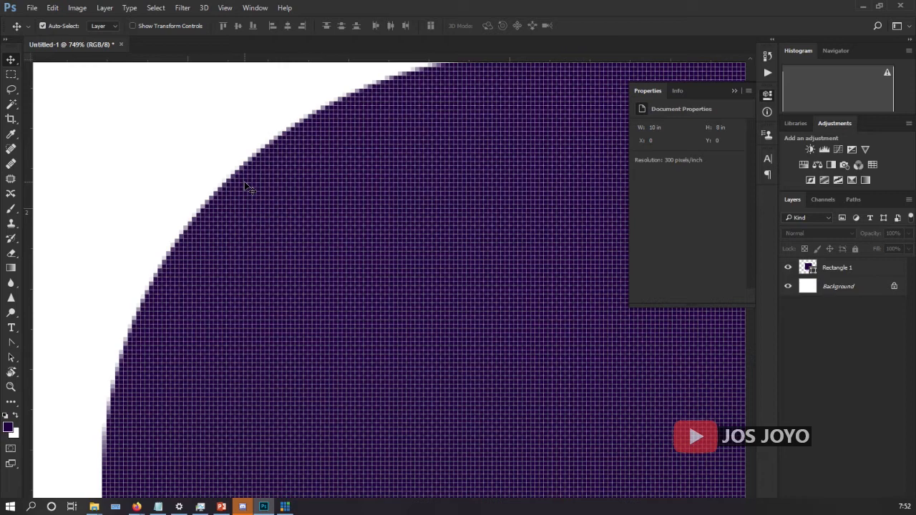
scroll(262, 204, "down", 4)
scroll(261, 205, "down", 6)
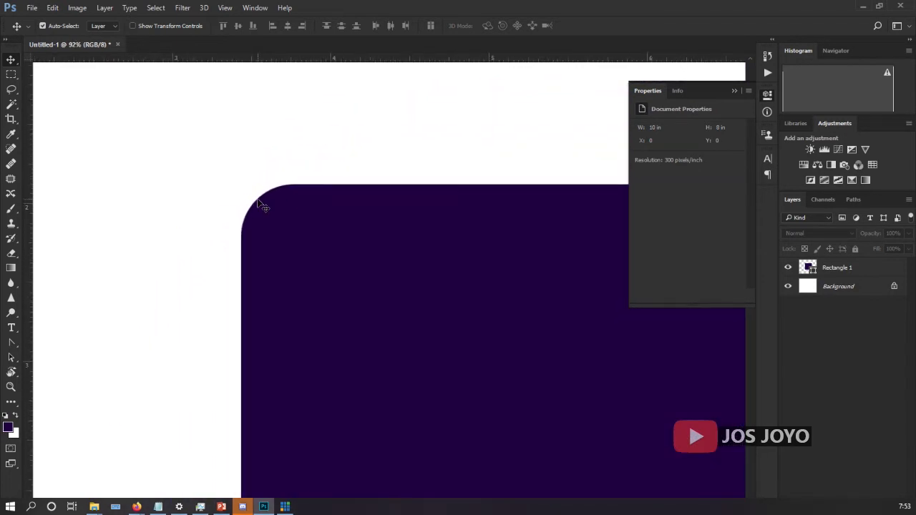
scroll(261, 205, "down", 2)
scroll(260, 203, "down", 2)
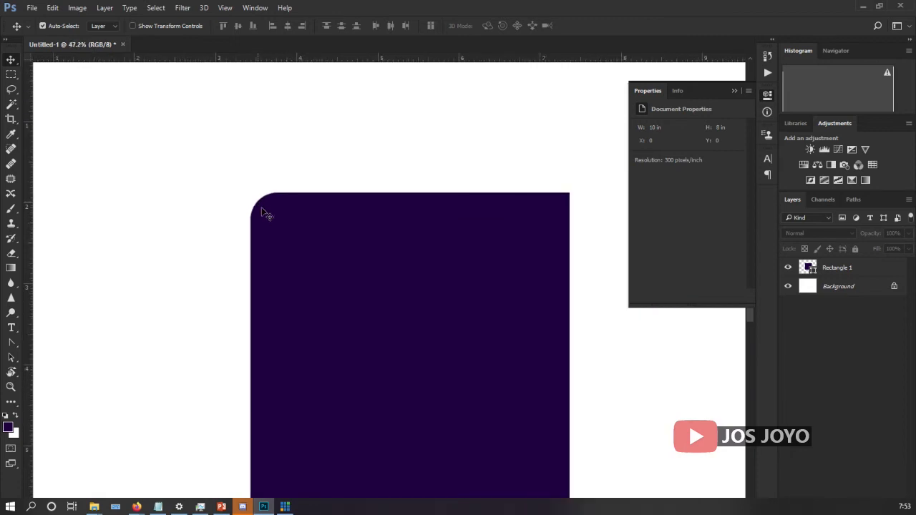
left_click_drag(358, 262, 350, 202)
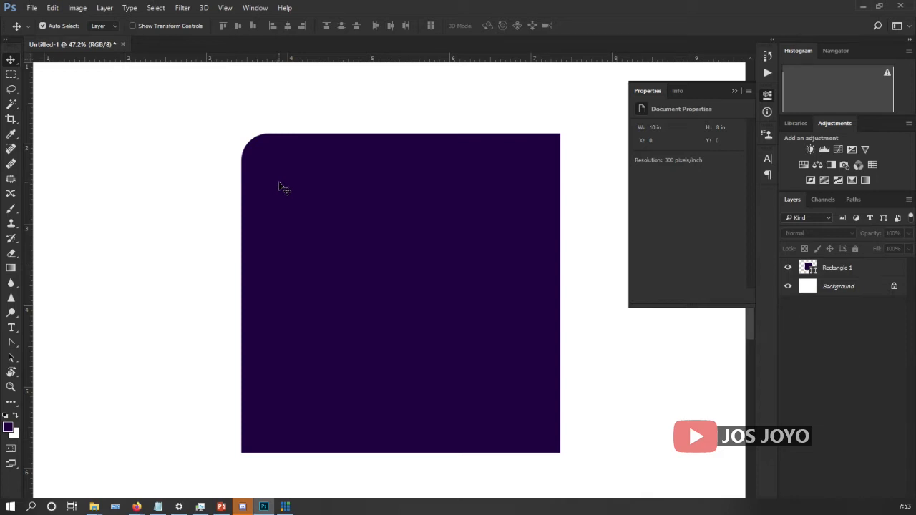
scroll(265, 127, "up", 10)
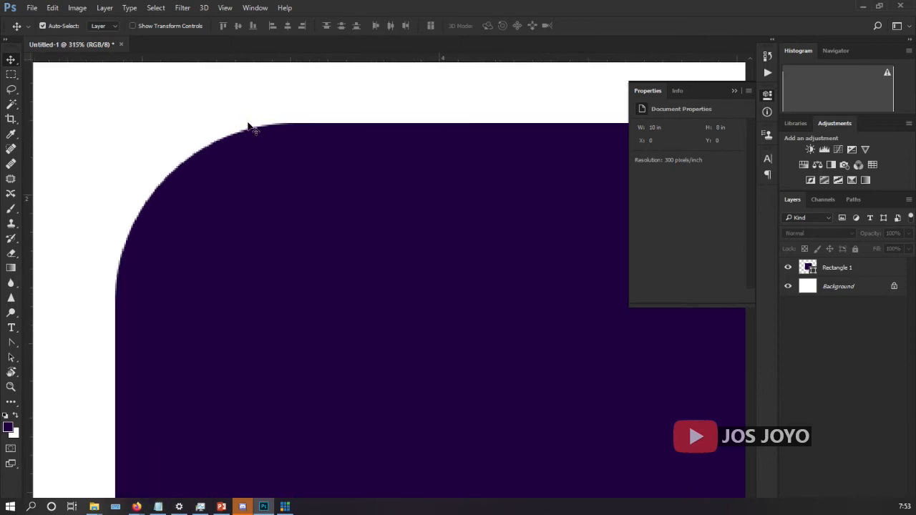
scroll(244, 131, "up", 5)
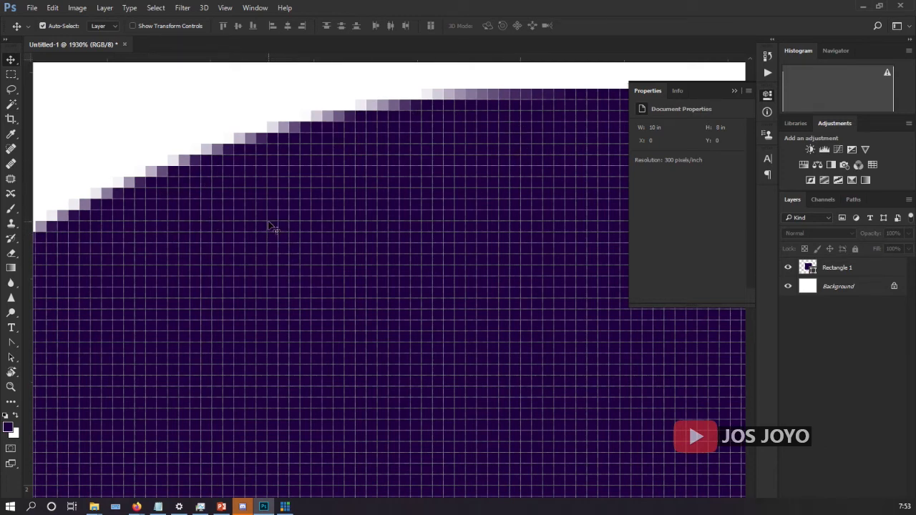
scroll(274, 224, "down", 10)
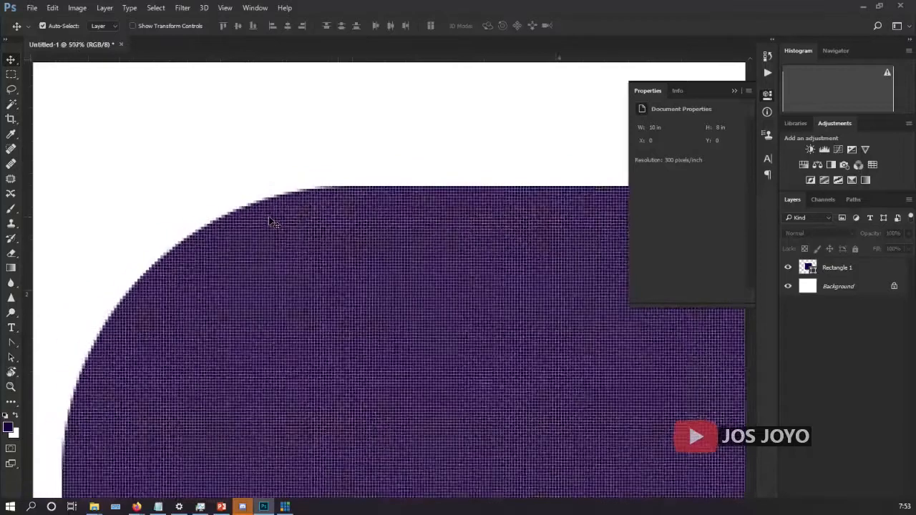
scroll(274, 224, "down", 5)
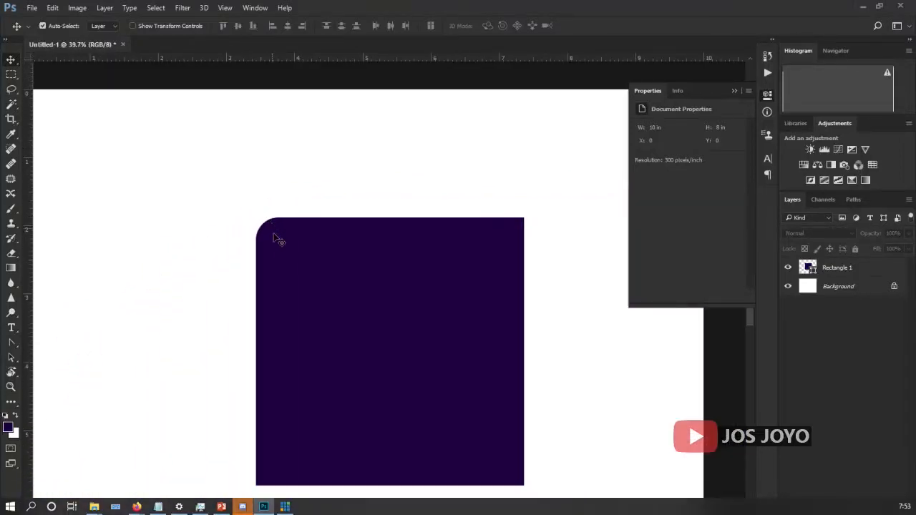
left_click_drag(351, 297, 355, 241)
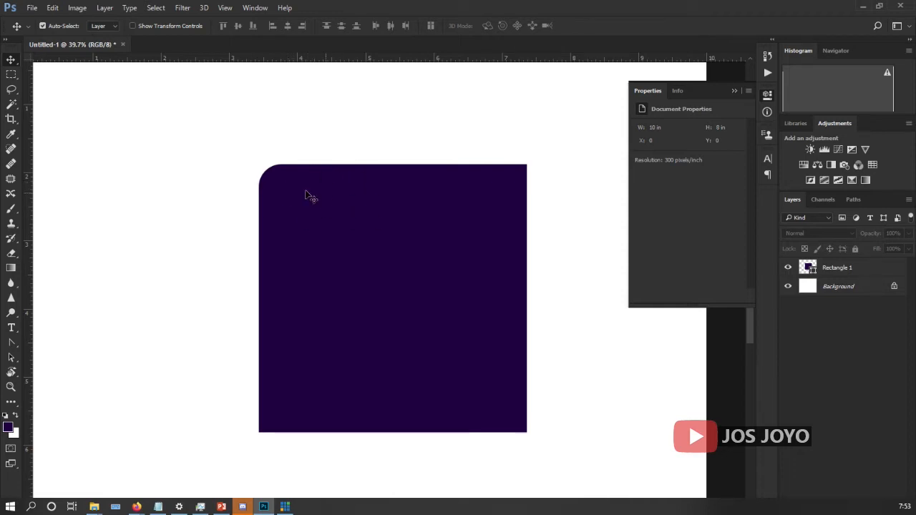
Step: Select the square, open the Image Size settings and display the image dimensions in centimeters
left_click(358, 297)
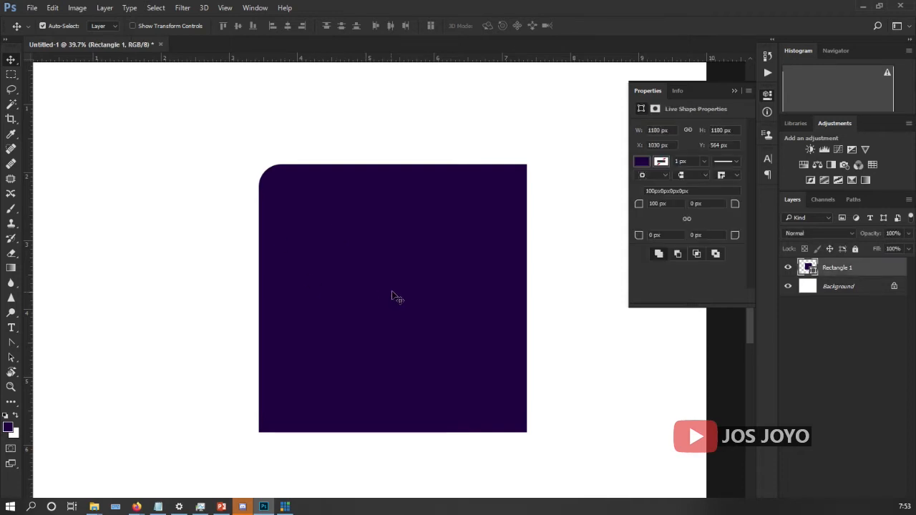
scroll(360, 252, "down", 2)
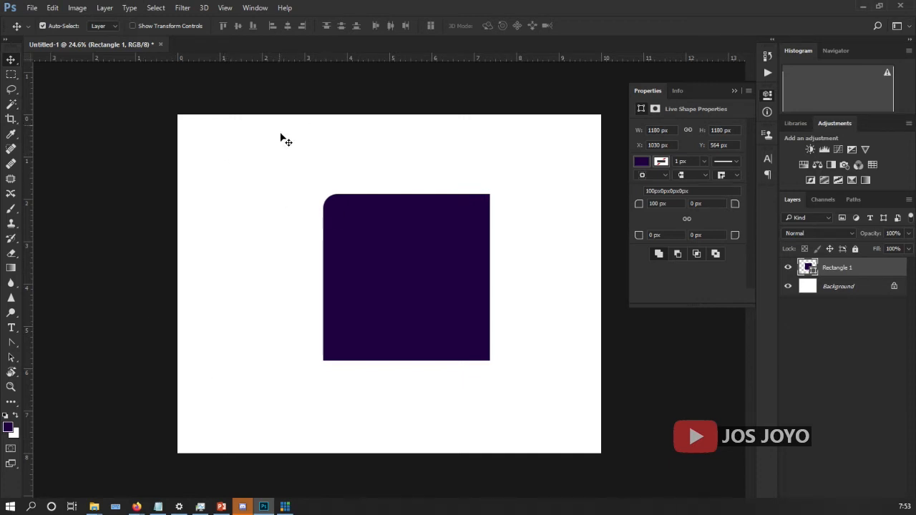
left_click(75, 9)
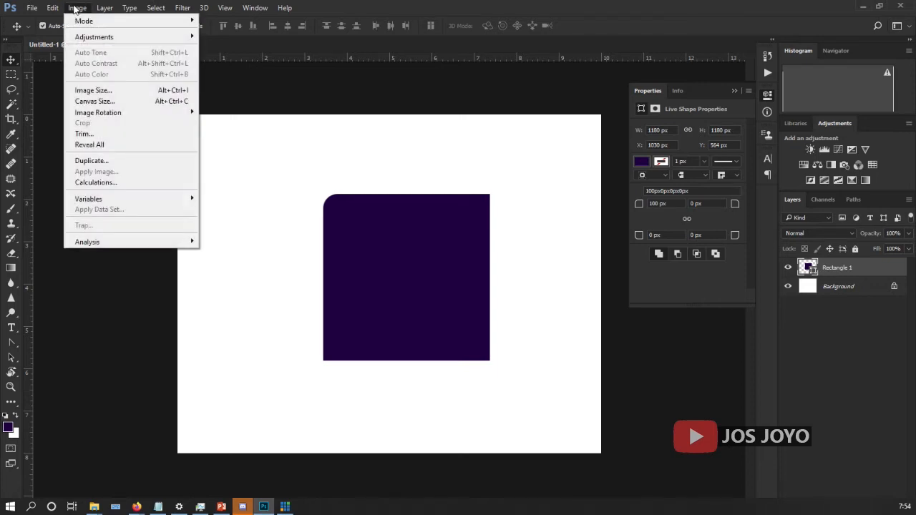
left_click(114, 91)
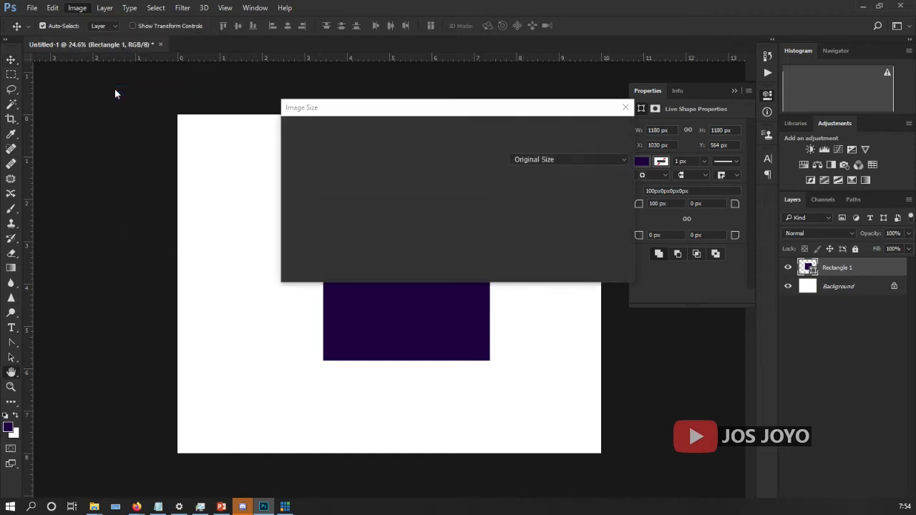
left_click_drag(422, 112, 340, 146)
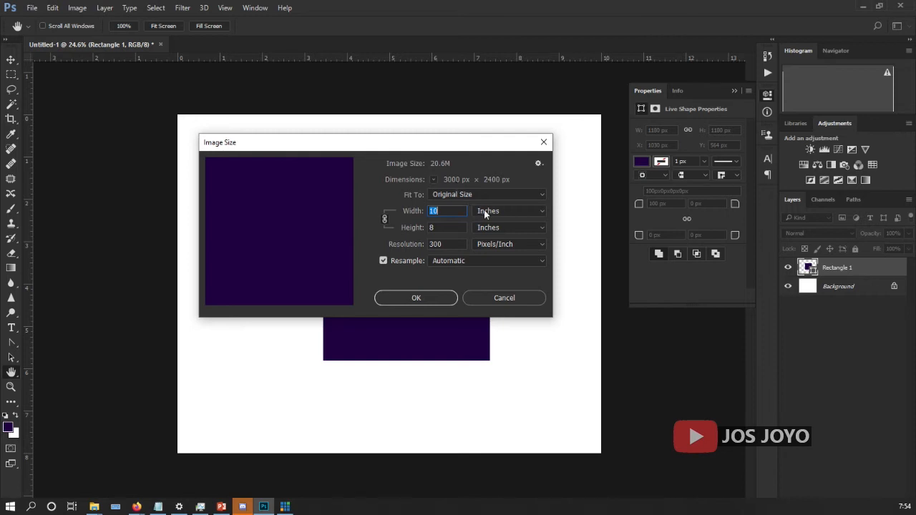
left_click(433, 179)
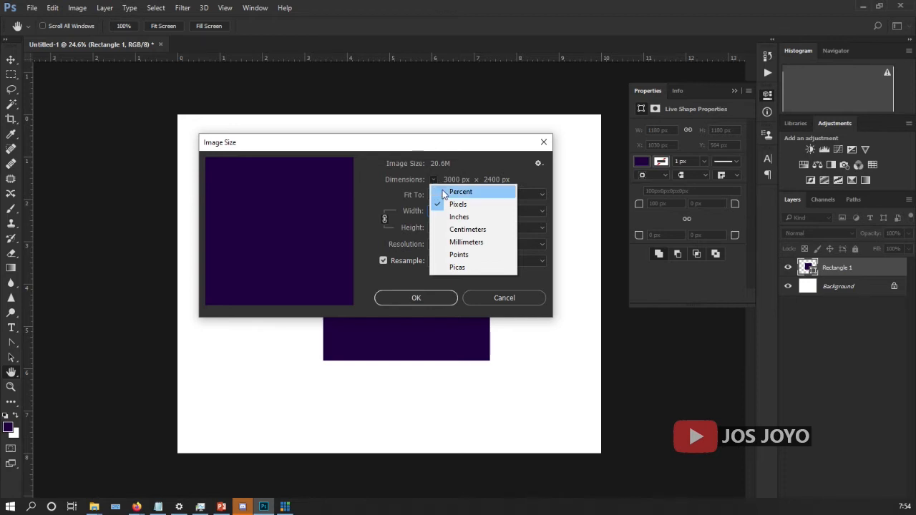
left_click(468, 229)
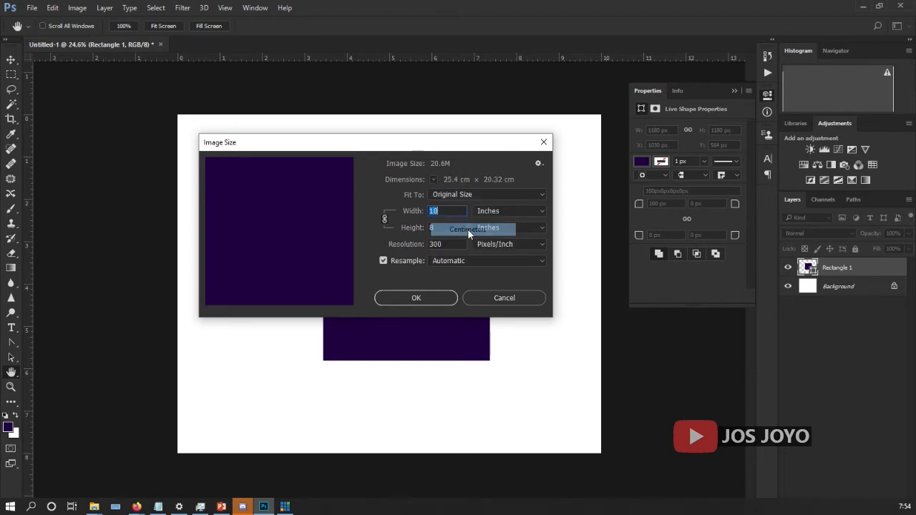
Step: Review the Fit To size presets, resize the image with the 4 x 6 in 300 dpi preset and return to the Move tool
left_click(446, 191)
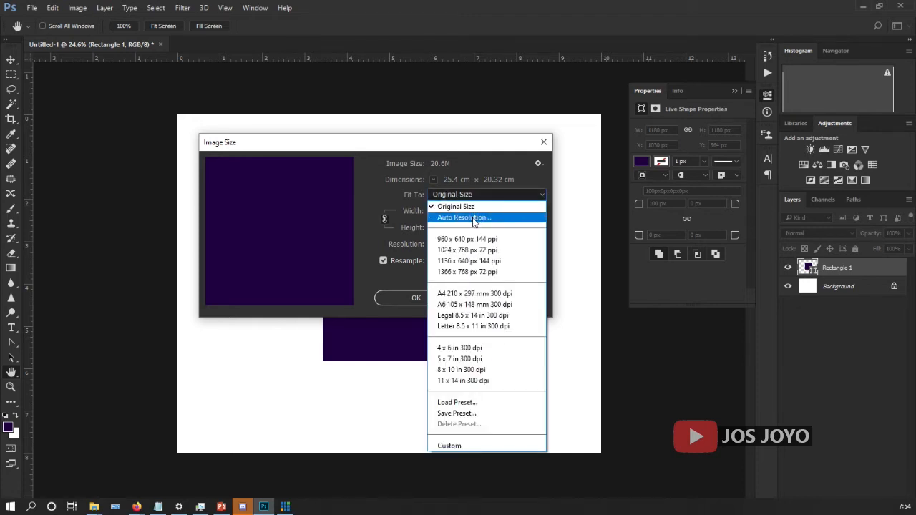
left_click(369, 190)
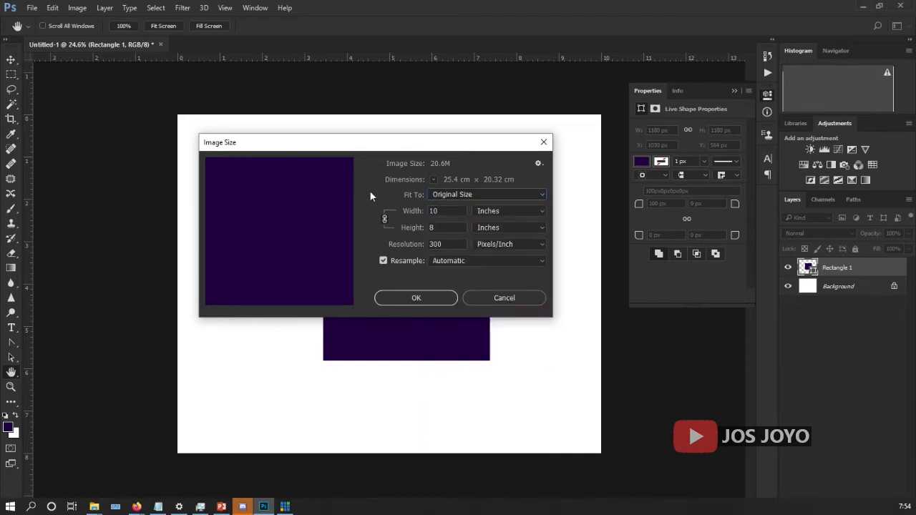
left_click(463, 193)
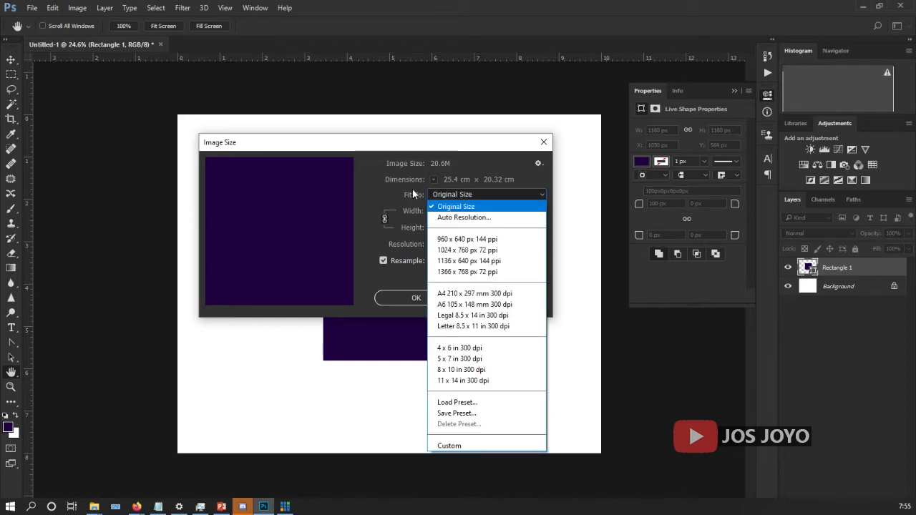
left_click(377, 194)
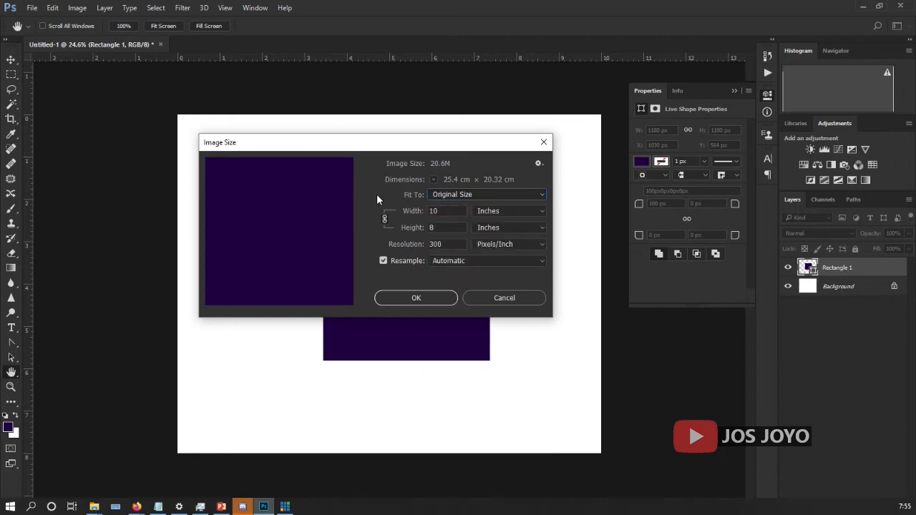
left_click(483, 194)
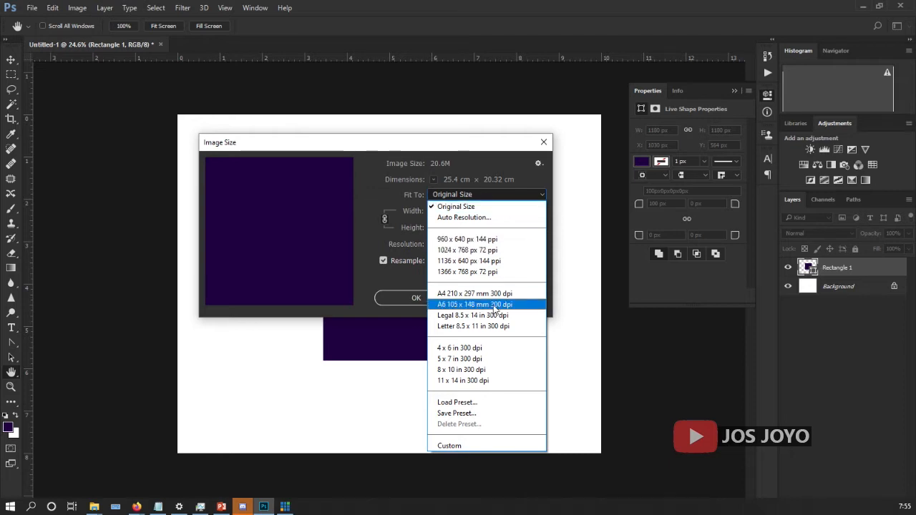
left_click(487, 350)
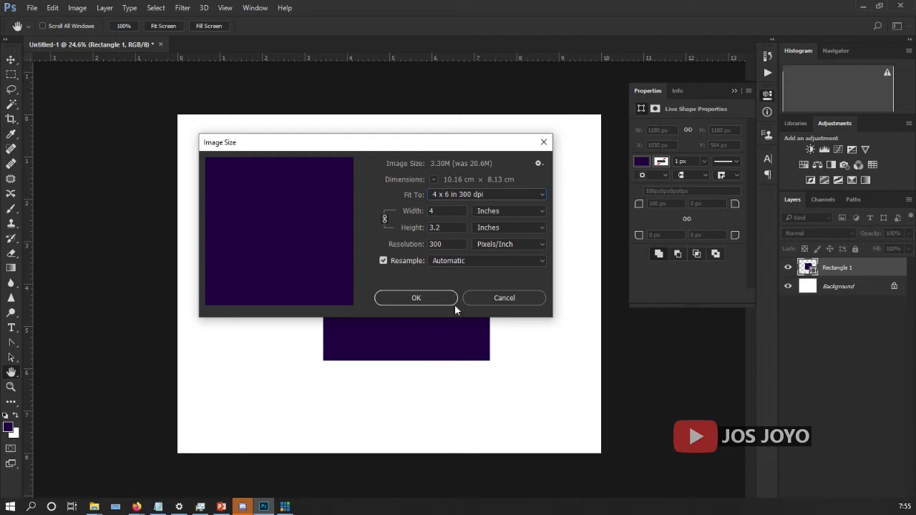
left_click(426, 298)
key("v")
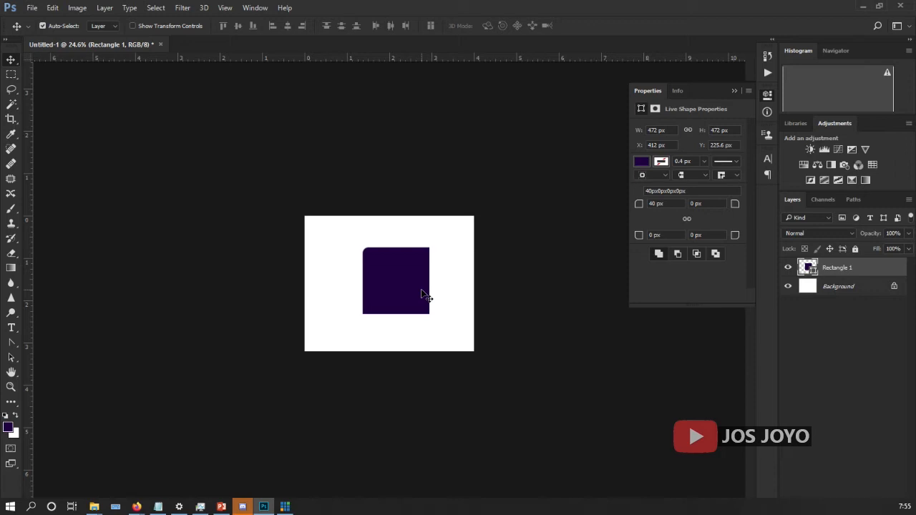
Step: Examine the rounded top-left corner of the square in the resized image up close and at full view
scroll(422, 291, "up", 15)
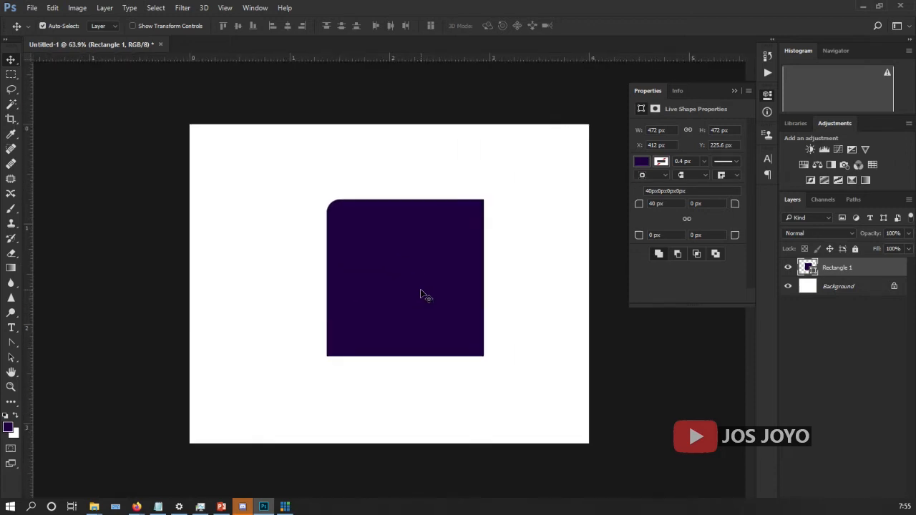
scroll(411, 285, "down", 3)
scroll(272, 91, "up", 10)
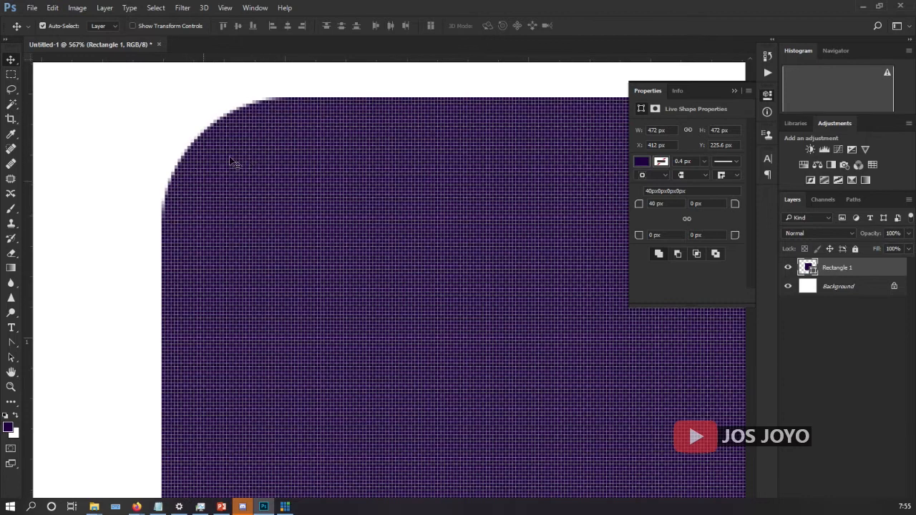
scroll(227, 136, "up", 3)
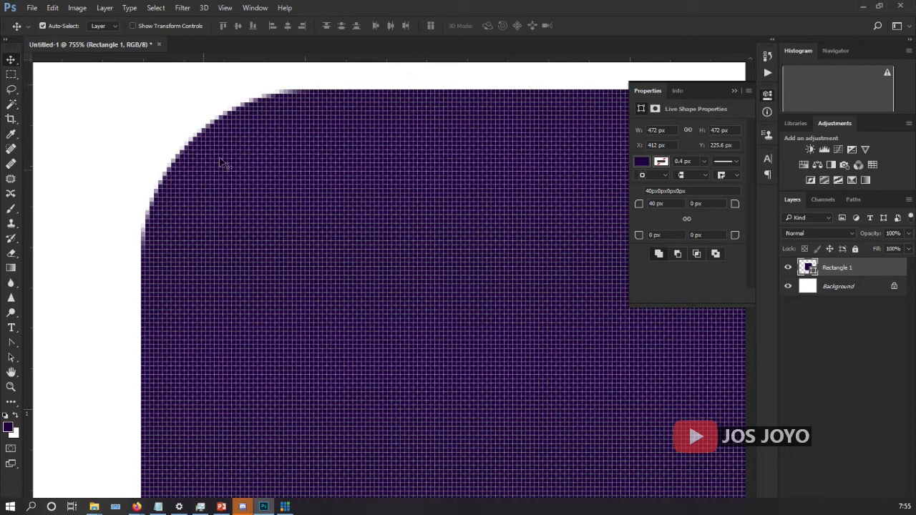
scroll(265, 139, "down", 4)
scroll(266, 139, "down", 8)
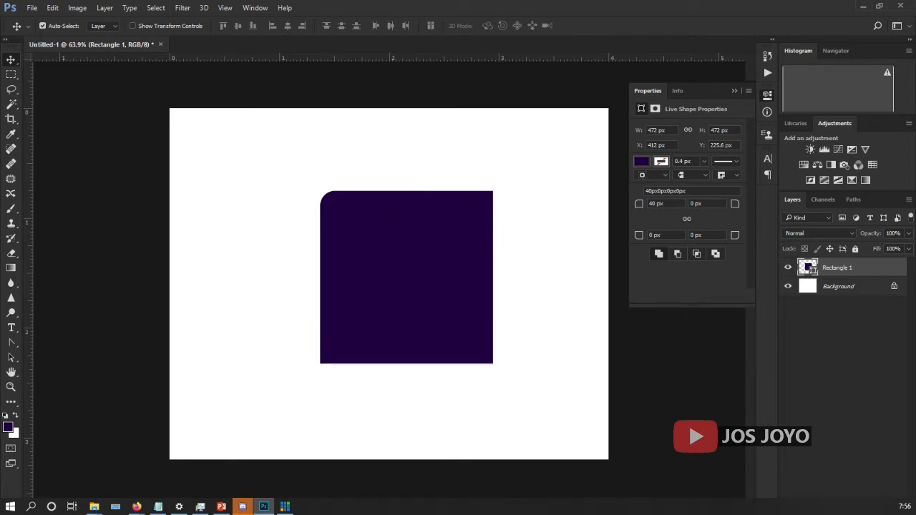
Step: Open the photo DSC_5515.JPG as a separate document
double_click(180, 44)
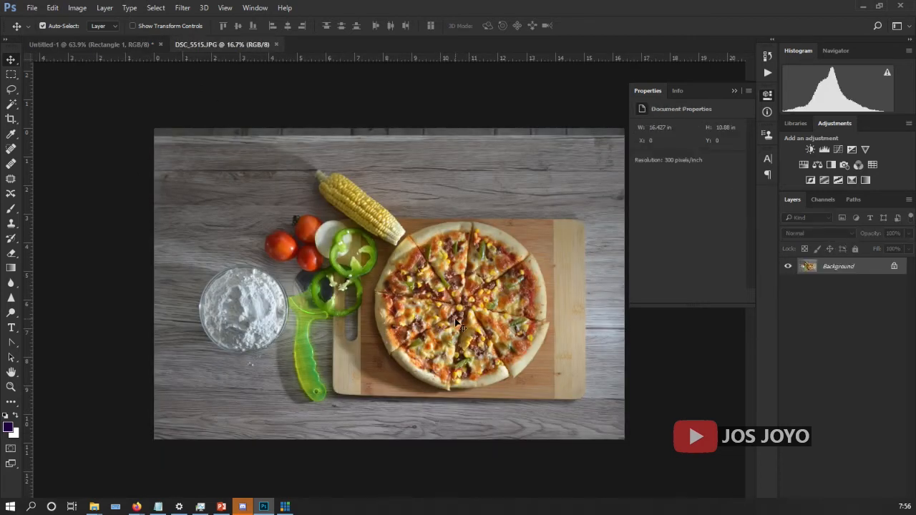
Step: Examine the pizza photo up close, down to individual pixels at the tip of the corn, and at full view
scroll(455, 319, "down", 2)
scroll(456, 319, "up", 18)
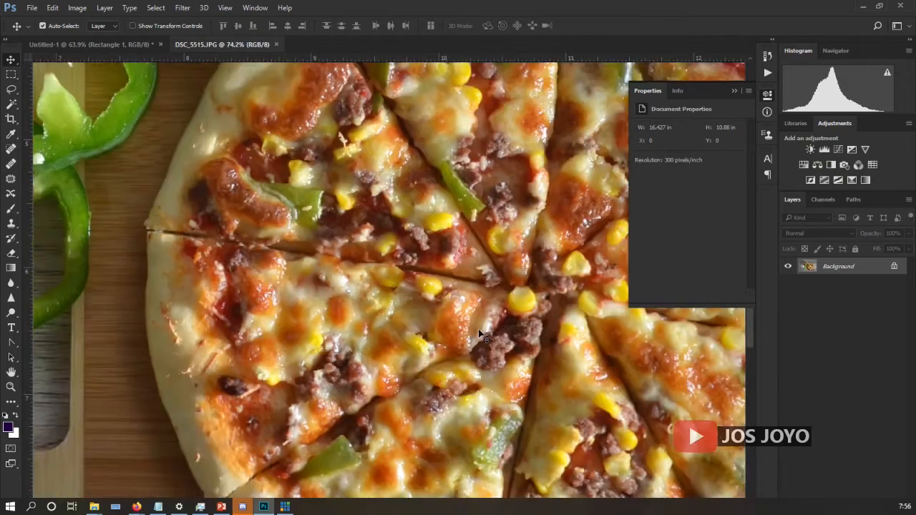
scroll(476, 322, "down", 6)
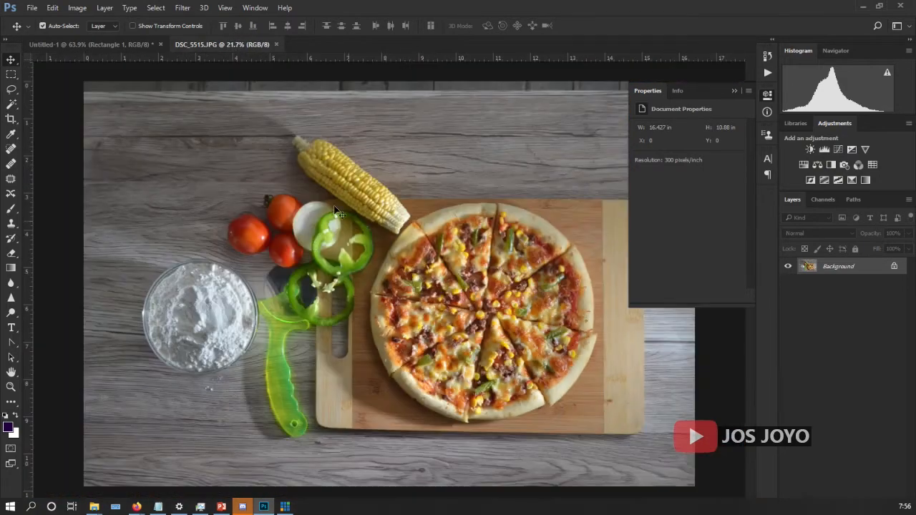
scroll(311, 145, "up", 3)
scroll(311, 146, "up", 20)
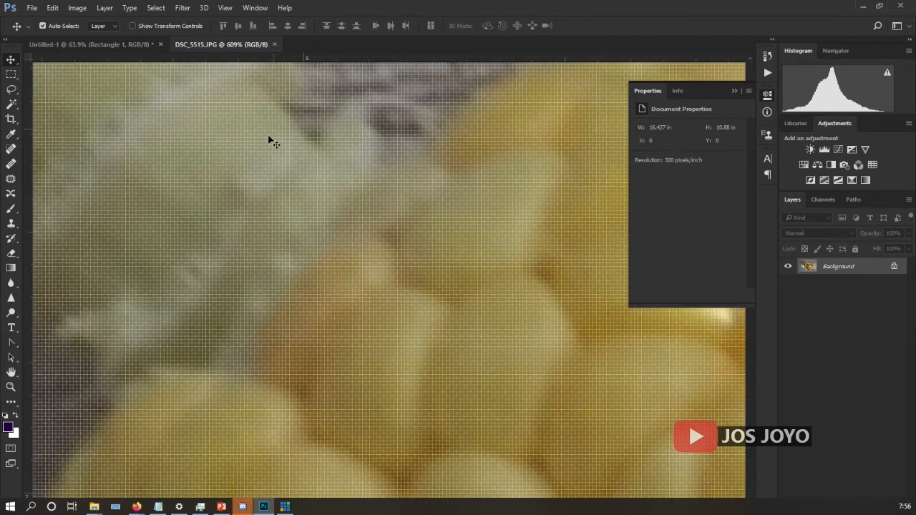
scroll(343, 156, "down", 3)
scroll(344, 139, "up", 10)
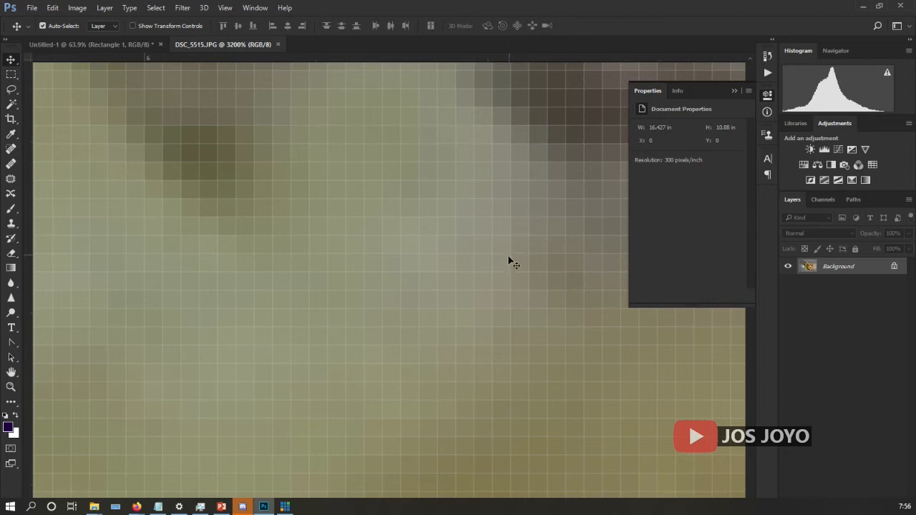
scroll(289, 148, "down", 15)
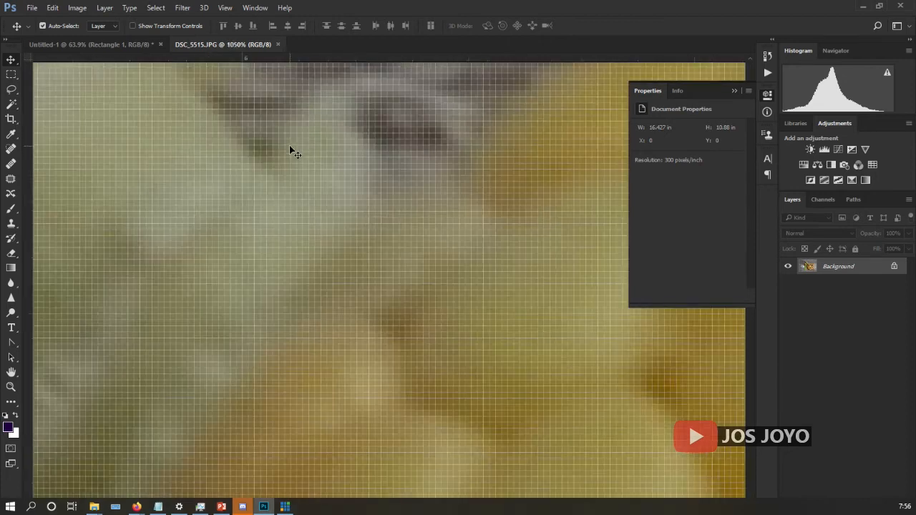
scroll(290, 149, "down", 10)
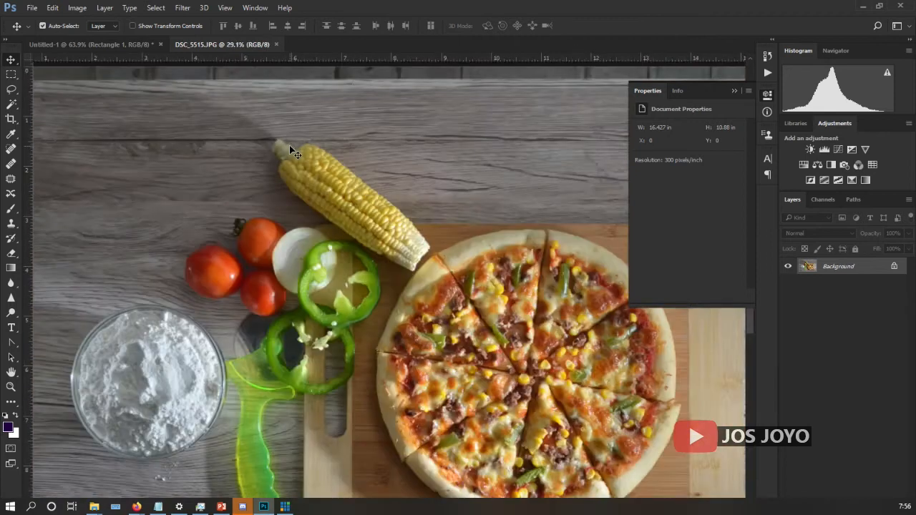
scroll(386, 247, "up", 1)
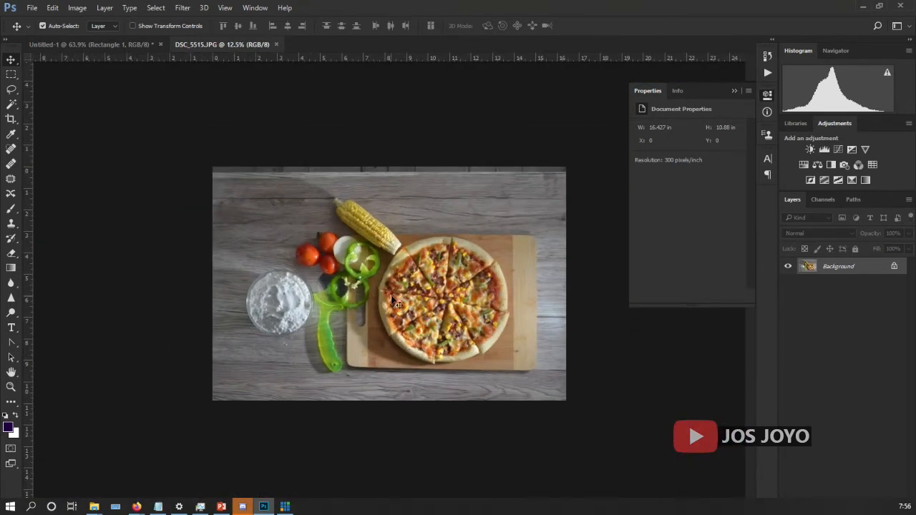
scroll(387, 286, "down", 1)
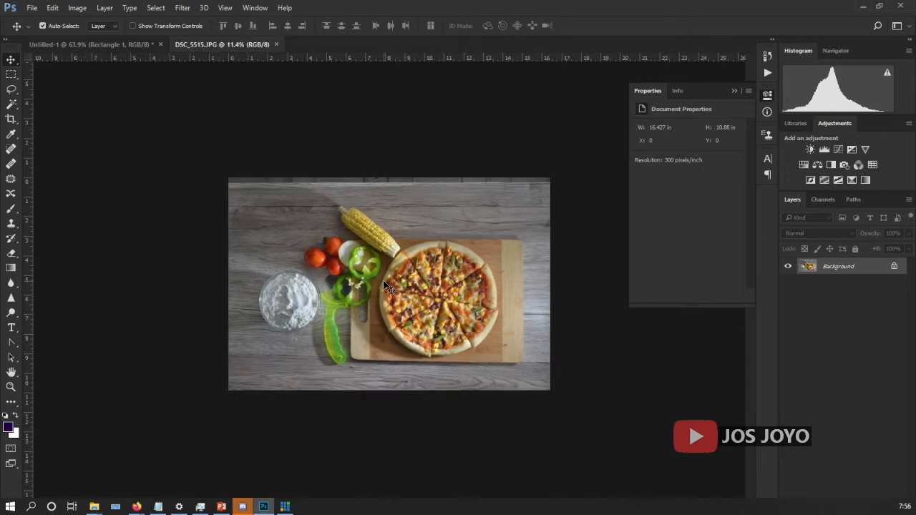
scroll(386, 286, "up", 1)
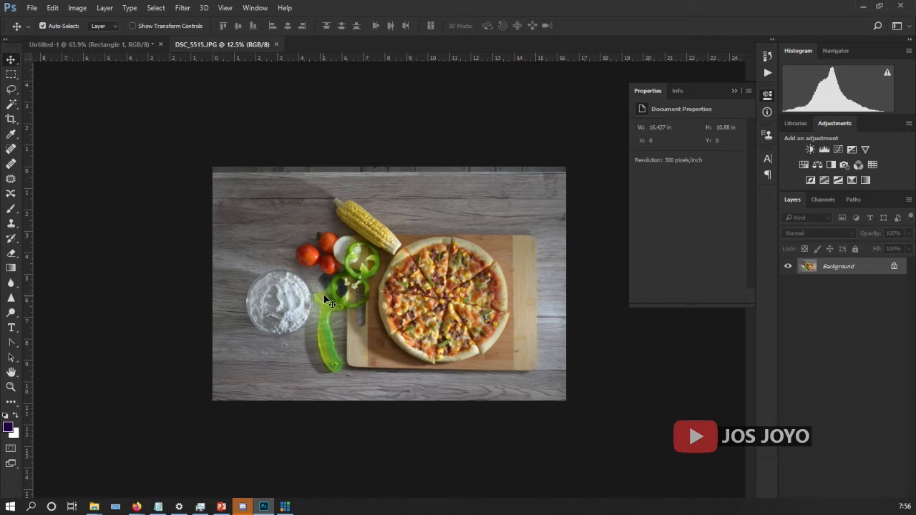
scroll(383, 313, "up", 2)
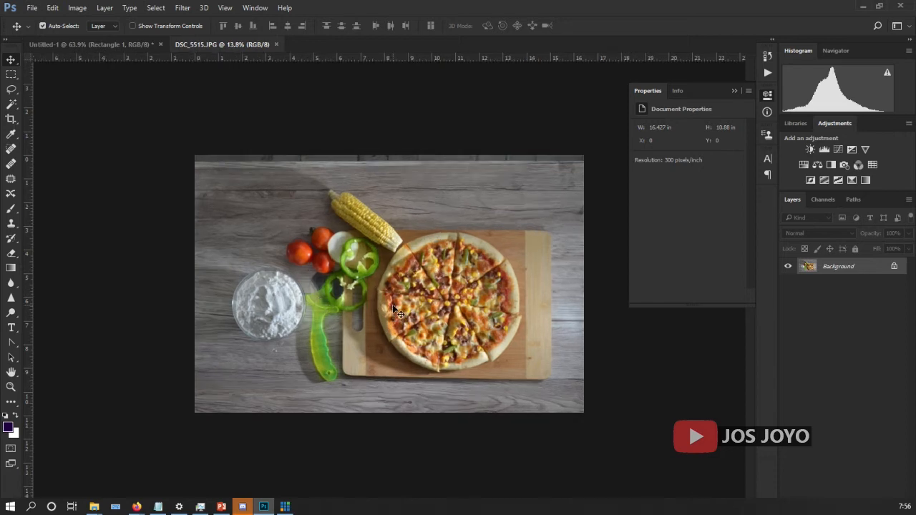
scroll(390, 310, "down", 2)
scroll(394, 310, "up", 1)
Step: Switch to the Untitled-1 document and move the square near the canvas's top-left corner, to about X 55 px and Y 63 px
left_click(88, 43)
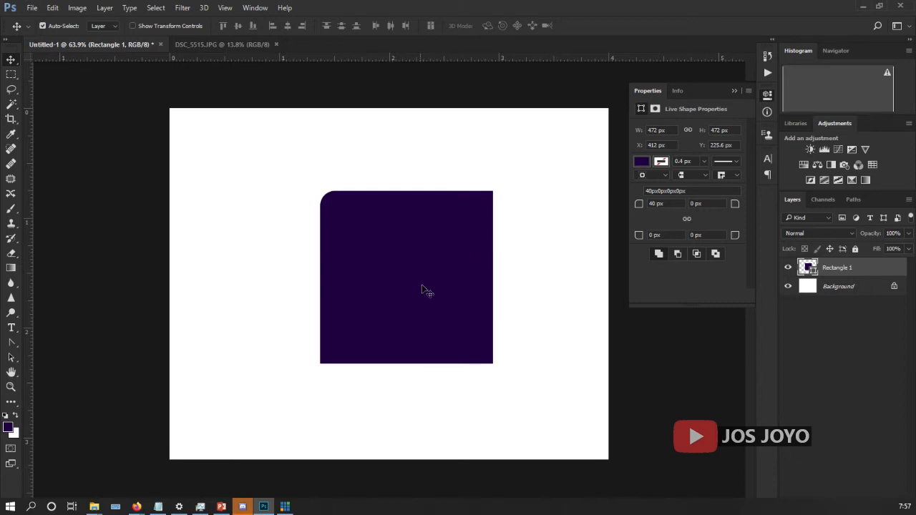
scroll(399, 252, "up", 3)
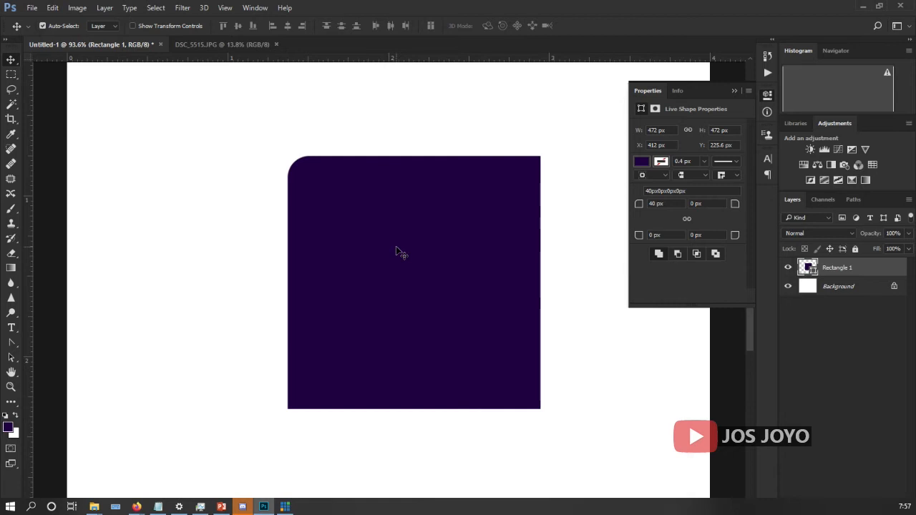
scroll(398, 253, "down", 2)
scroll(399, 252, "up", 1)
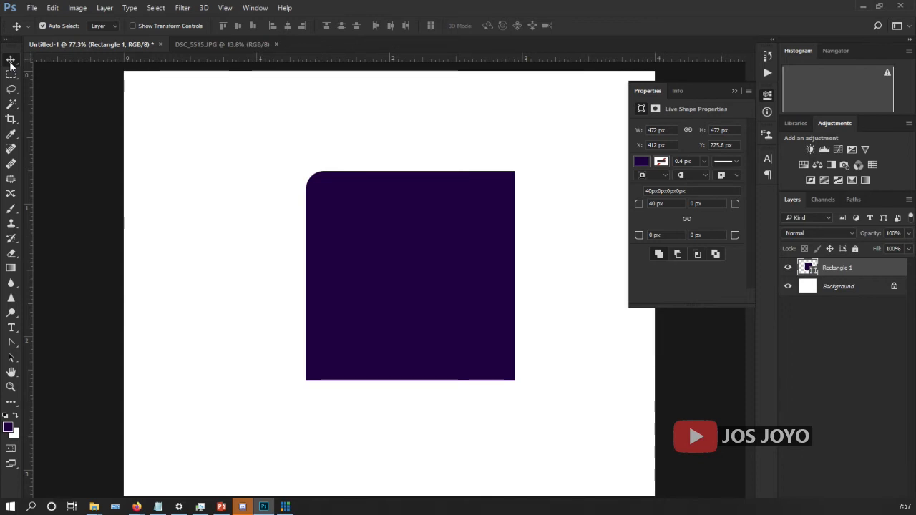
left_click_drag(368, 246, 213, 172)
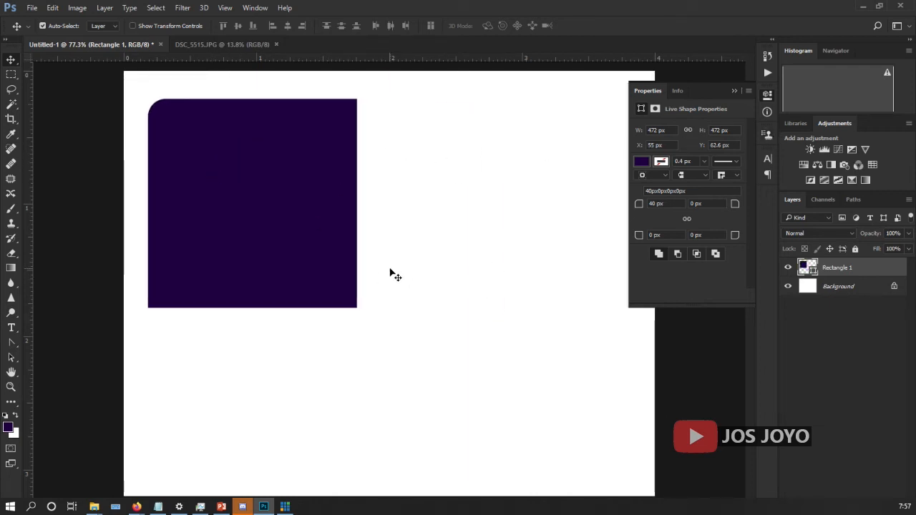
Step: Select a narrow vertical strip over the square's right edge with the Rectangular Marquee tool and try to delete its content
left_click(11, 78)
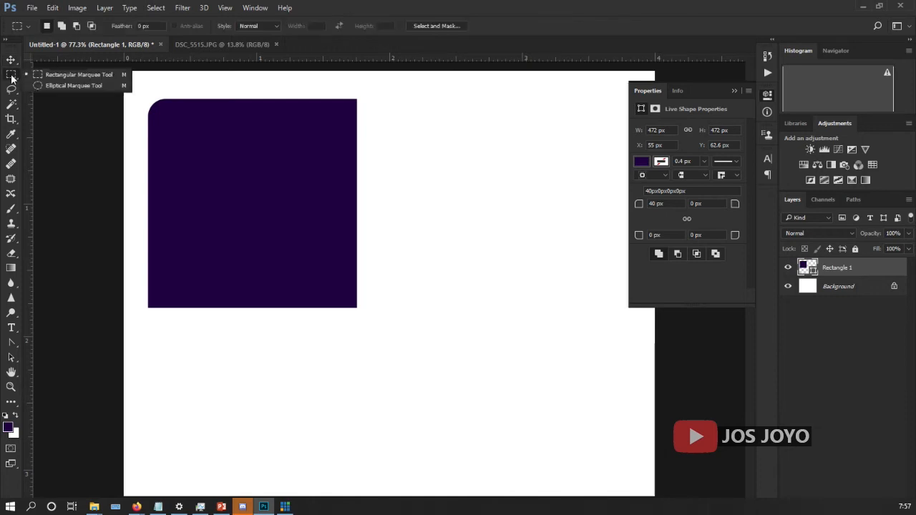
left_click(38, 75)
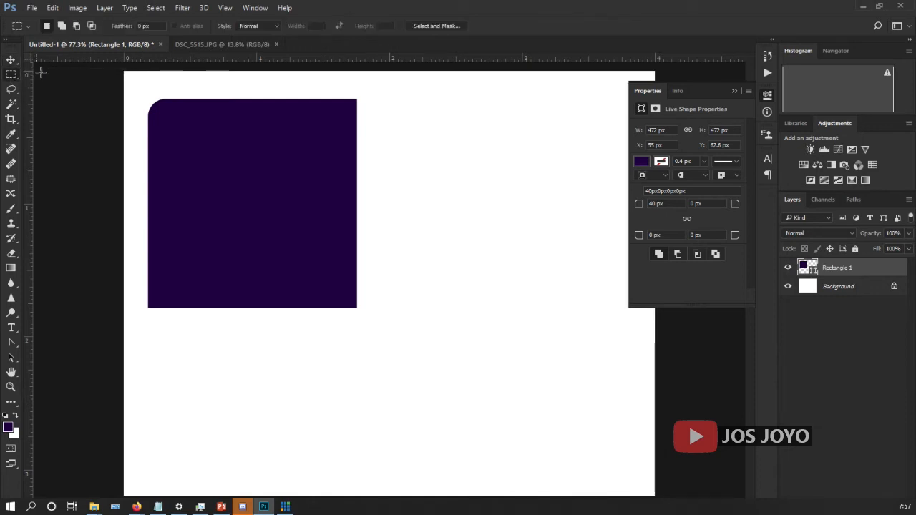
left_click_drag(328, 84, 357, 342)
key("Delete")
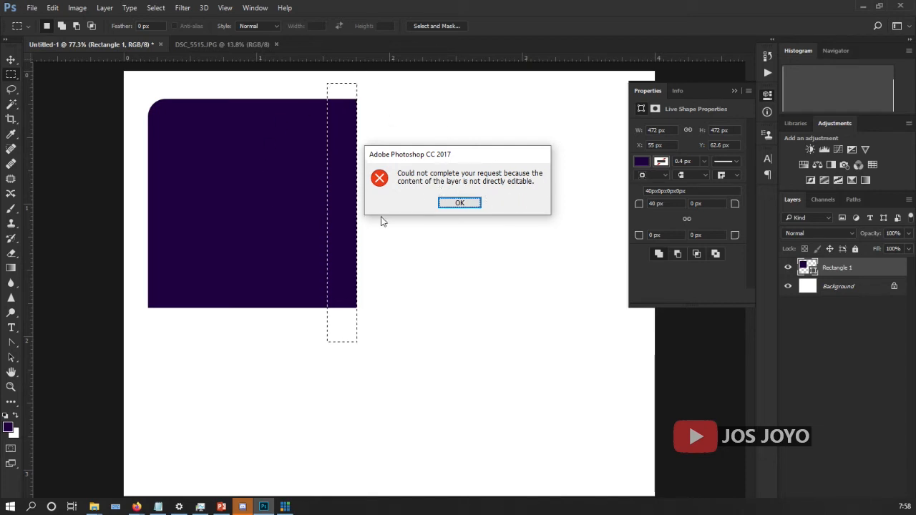
left_click(460, 204)
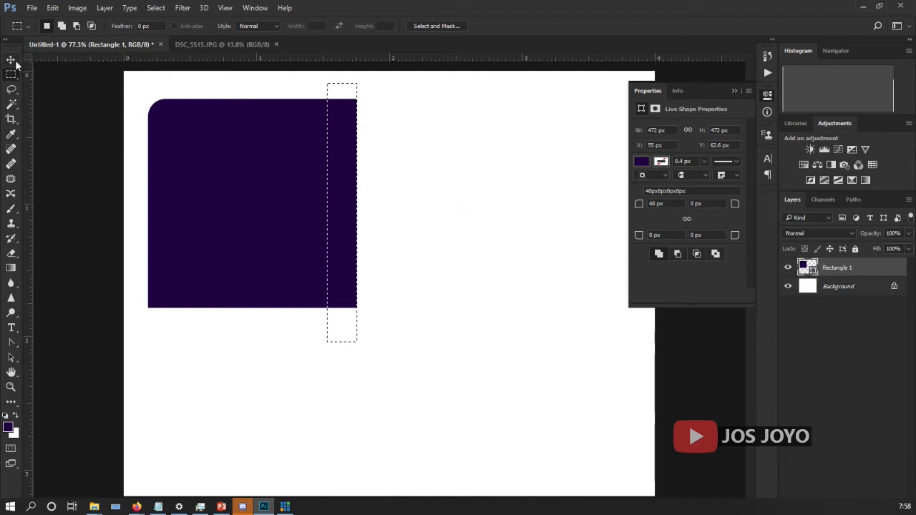
Step: Rasterize the Rectangle 1 layer, delete the selected strip from the square's right side and deselect the layer with the Move tool
right_click(814, 272)
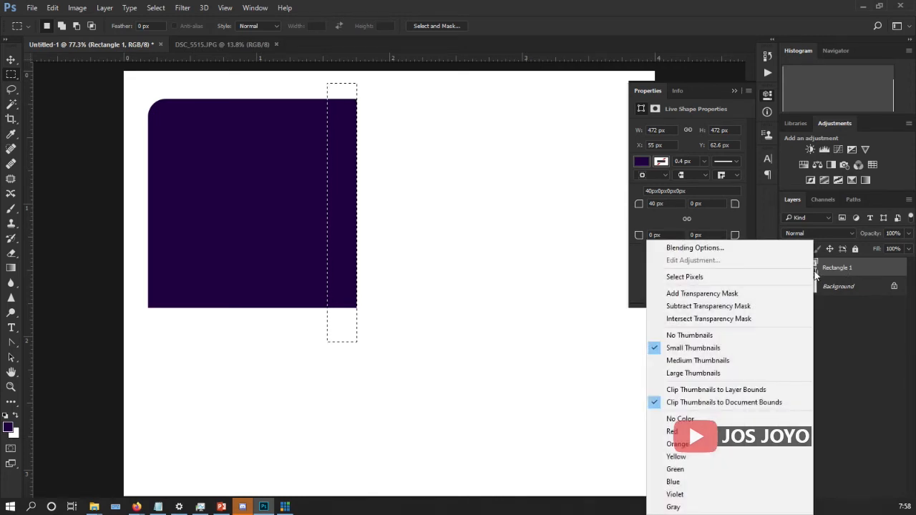
right_click(865, 271)
right_click(865, 268)
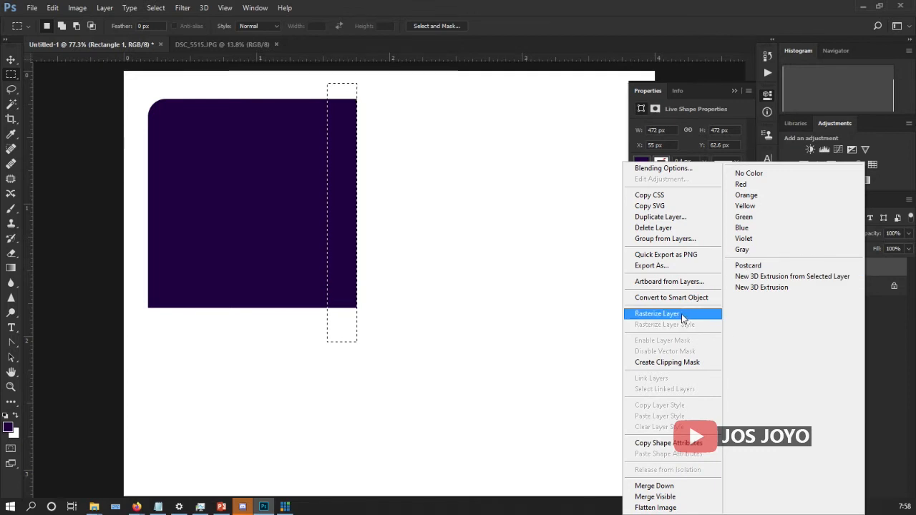
left_click(657, 314)
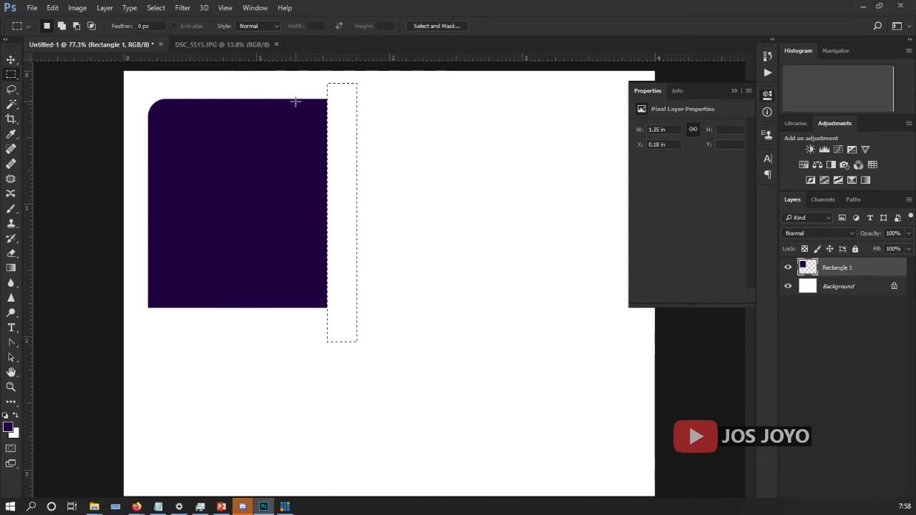
key("v")
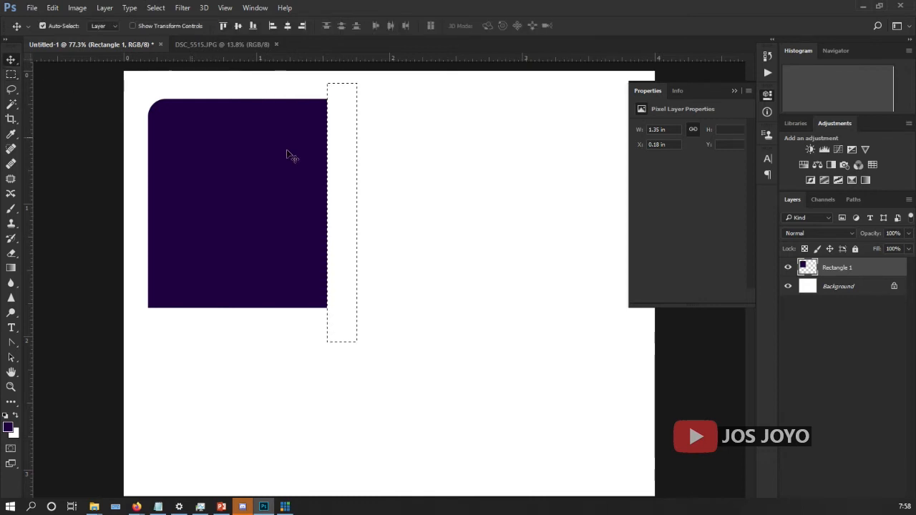
left_click(407, 186)
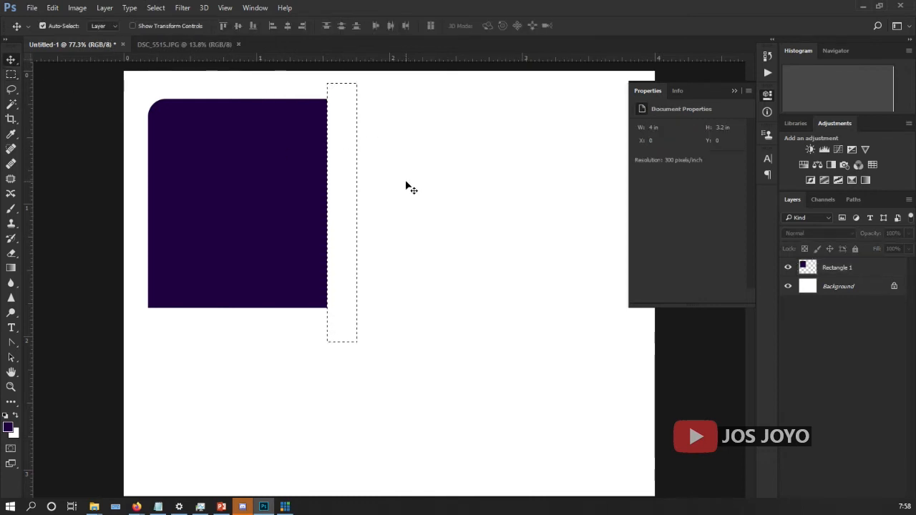
Step: Select a full-width strip along the top edge of DSC_5515.JPG with the Rectangular Marquee tool, then open and cancel the Fill settings
left_click(165, 43)
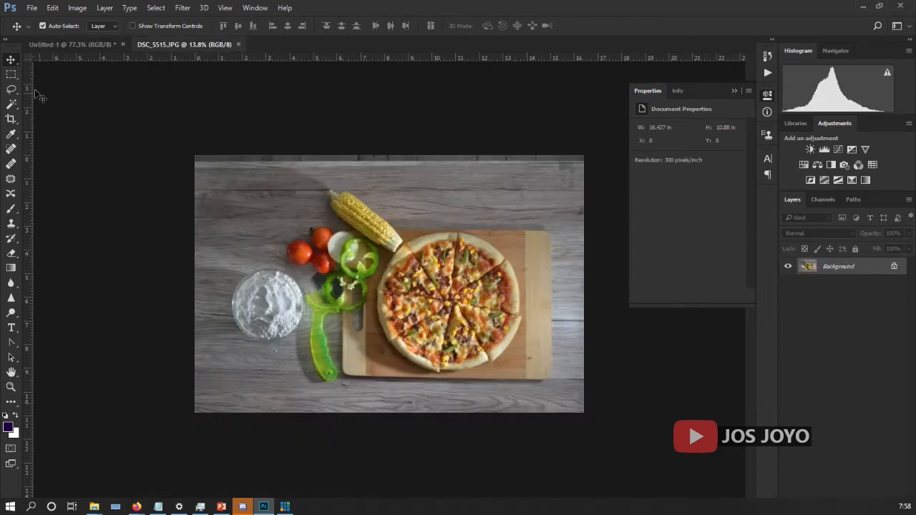
left_click(14, 78)
left_click_drag(194, 154, 589, 183)
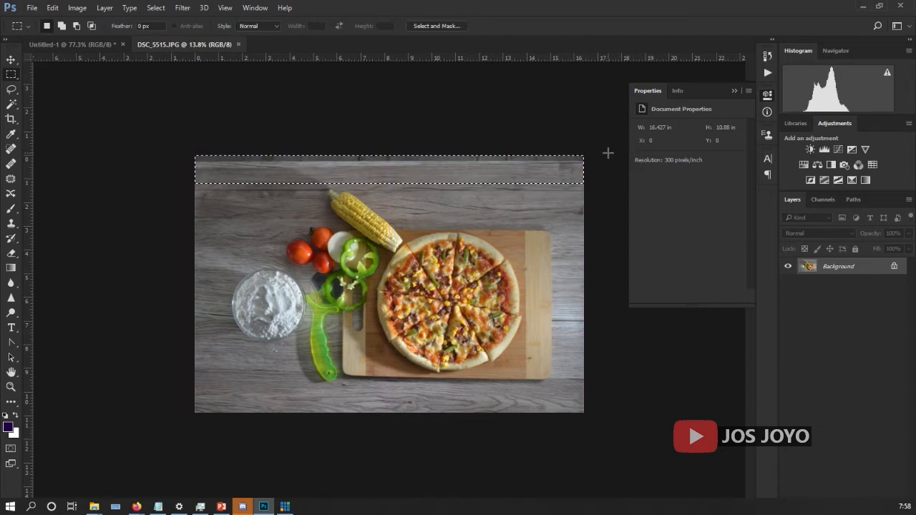
key("shift+F5")
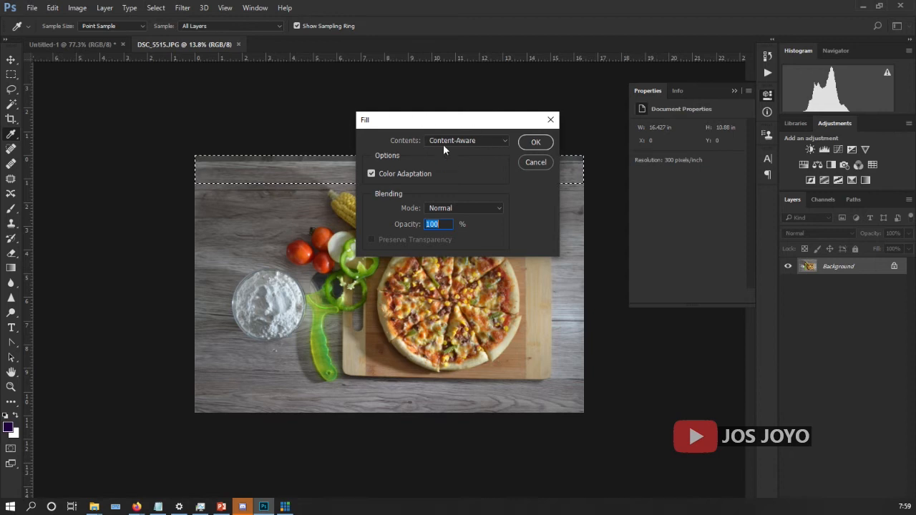
left_click(535, 161)
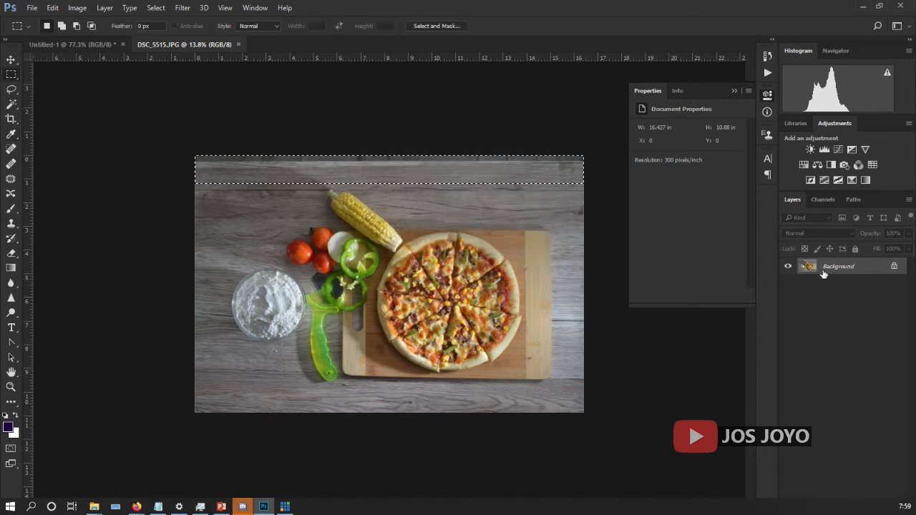
Step: Unlock the photo's Background layer and delete the selected strip along its top edge
left_click(894, 266)
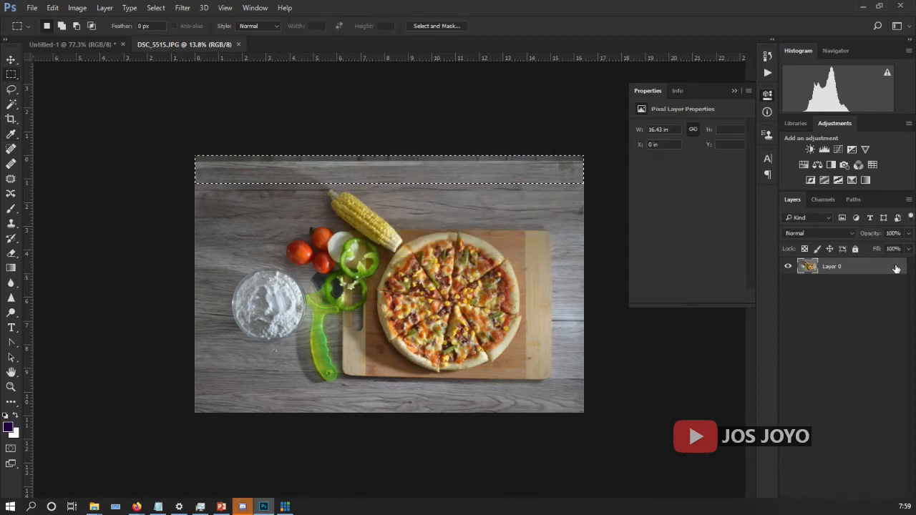
key("h")
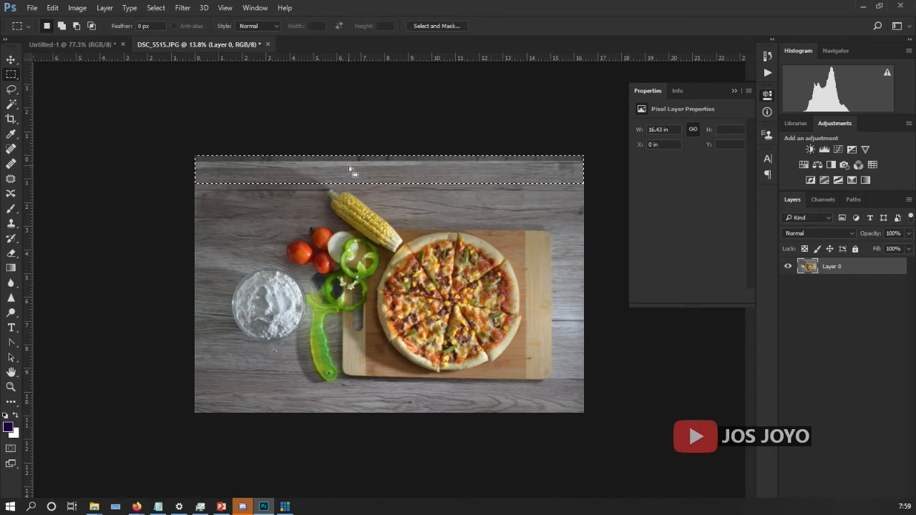
key("Delete")
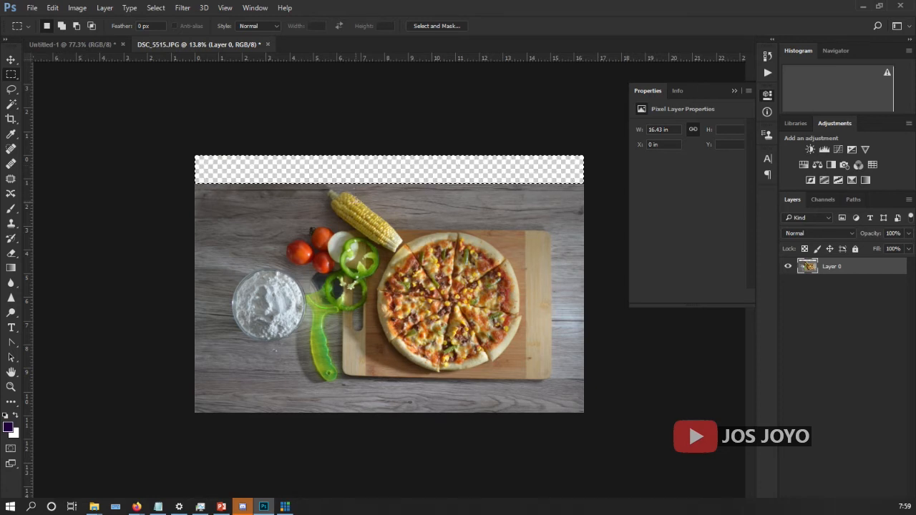
Step: Switch to the Untitled-1 document and clear the strip selection beside the square
left_click(65, 45)
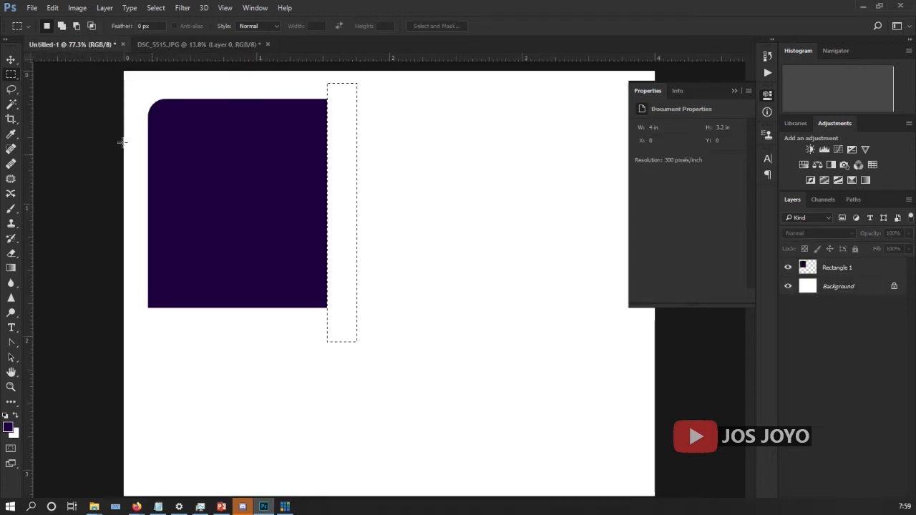
left_click(13, 91)
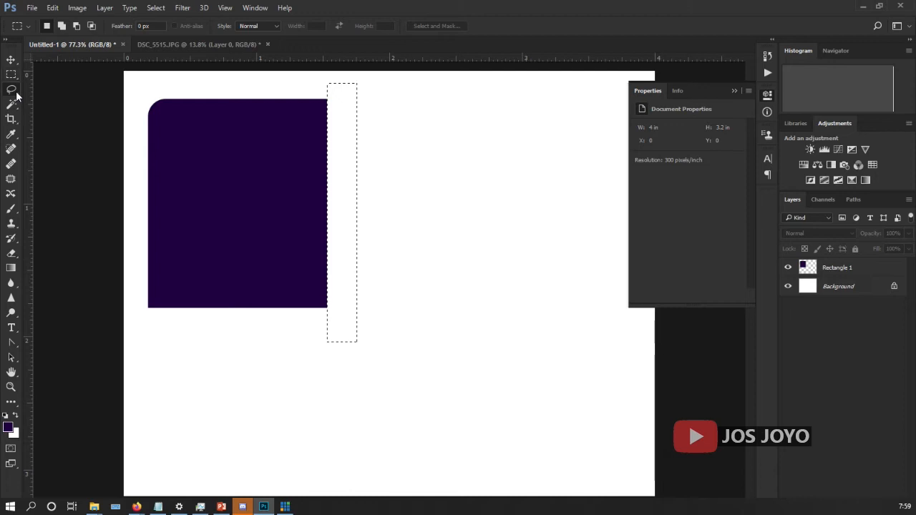
left_click(42, 89)
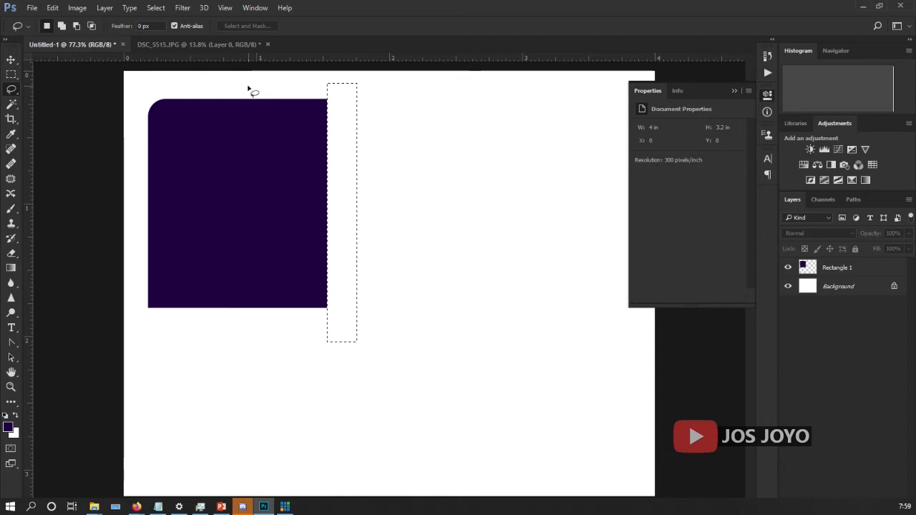
scroll(358, 161, "up", 9)
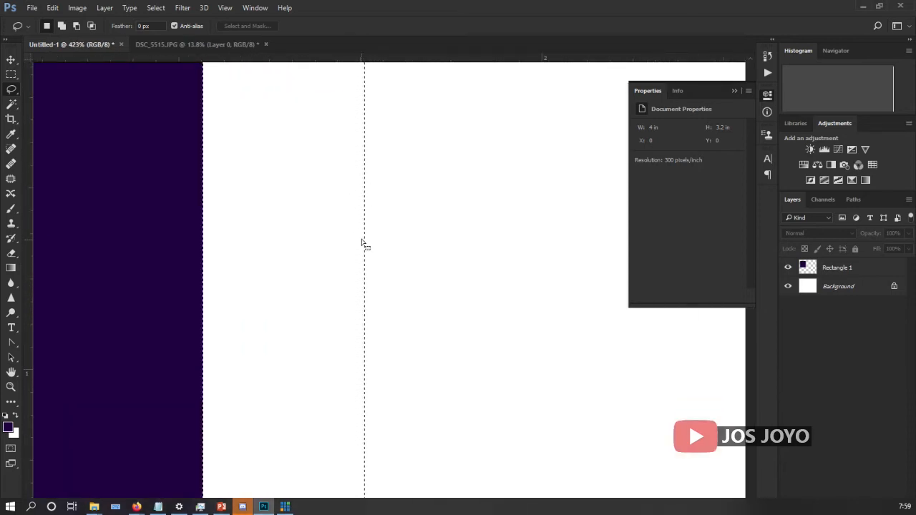
scroll(362, 243, "down", 9)
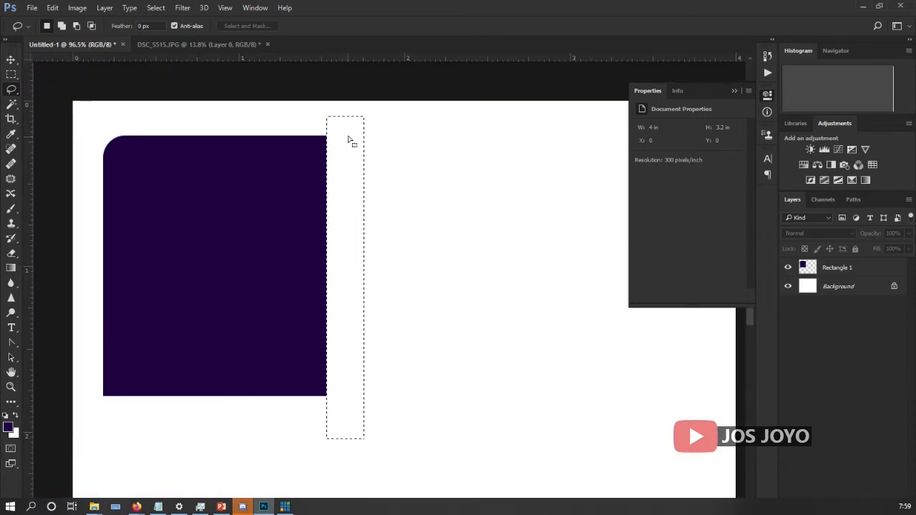
scroll(347, 139, "down", 3)
scroll(362, 186, "up", 1)
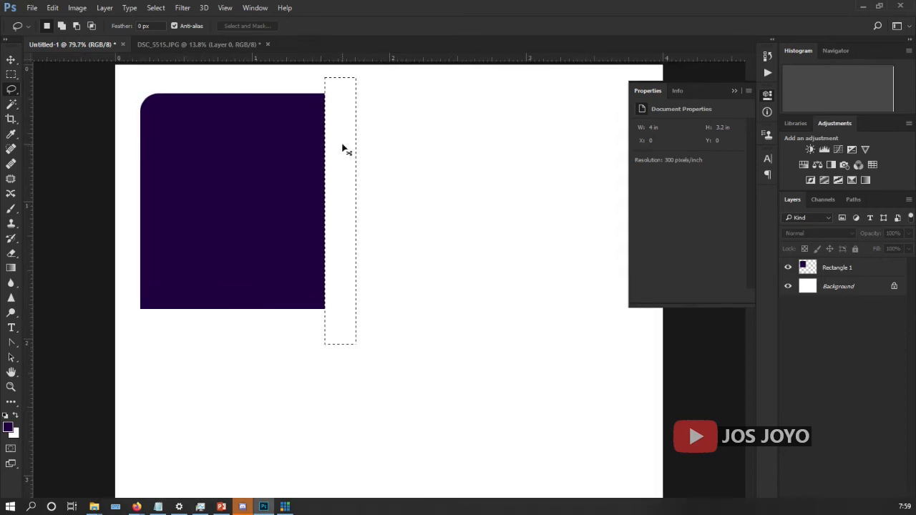
key("ctrl+d")
Step: Draw a freehand three-lobed selection over the square with the Lasso tool and delete that area from the Rectangle 1 layer
right_click(12, 91)
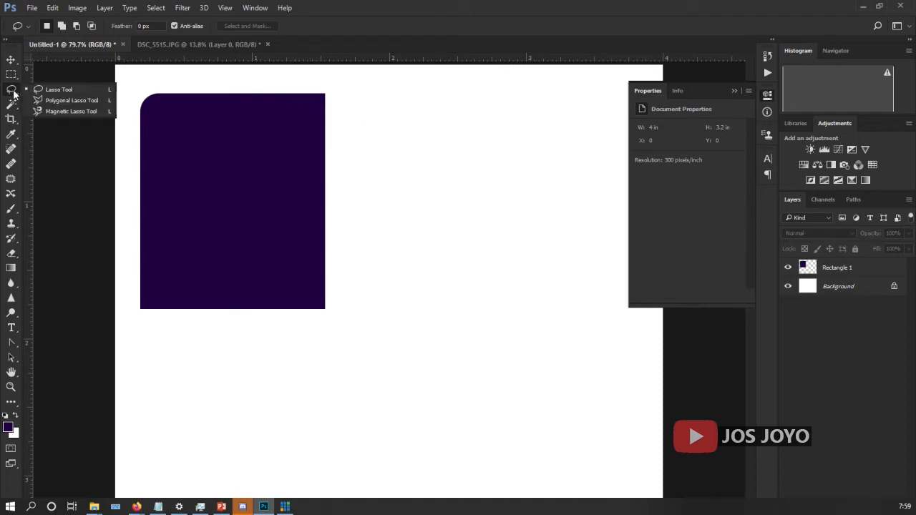
left_click(59, 89)
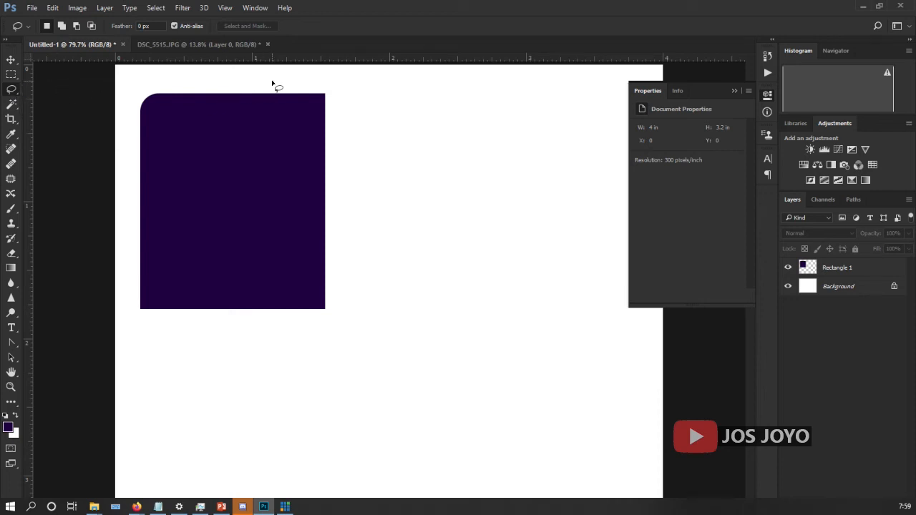
mouse_move(261, 87)
left_mouse_down()
mouse_move(227, 146)
mouse_move(245, 200)
mouse_move(309, 192)
mouse_move(250, 171)
mouse_move(243, 254)
mouse_move(262, 290)
mouse_move(342, 350)
mouse_move(364, 353)
left_mouse_up()
left_click(133, 210)
mouse_move(224, 324)
left_mouse_down()
mouse_move(170, 294)
mouse_move(145, 257)
mouse_move(134, 203)
mouse_move(148, 180)
mouse_move(199, 214)
mouse_move(212, 236)
mouse_move(203, 166)
mouse_move(265, 151)
mouse_move(265, 223)
mouse_move(294, 186)
mouse_move(286, 269)
mouse_move(223, 322)
left_mouse_up()
left_click(10, 60)
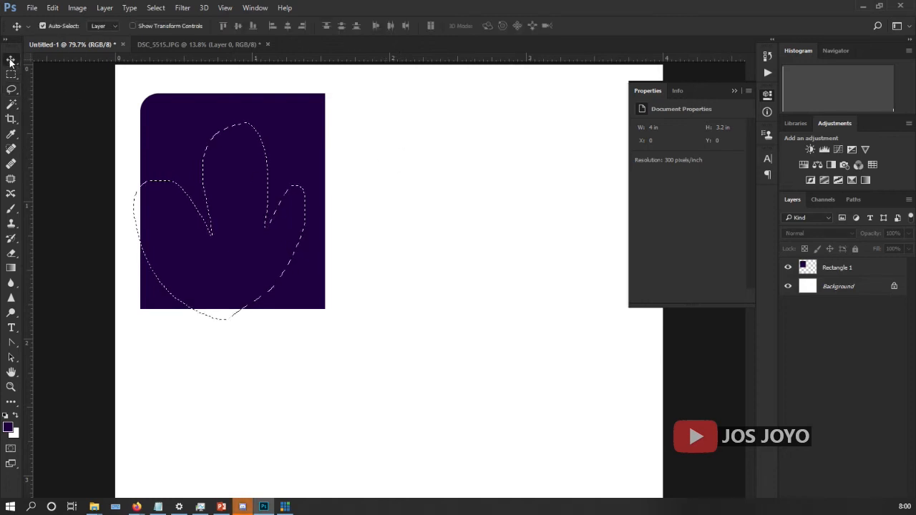
left_click(820, 271)
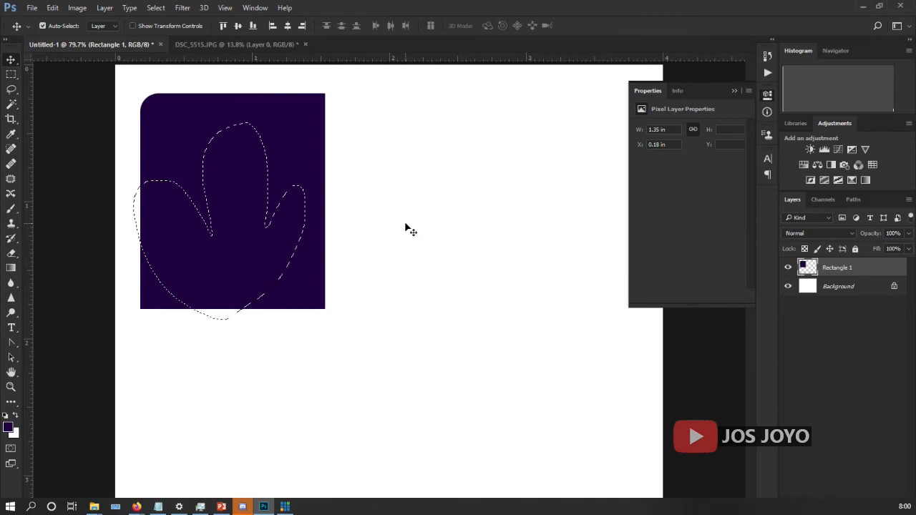
key("Delete")
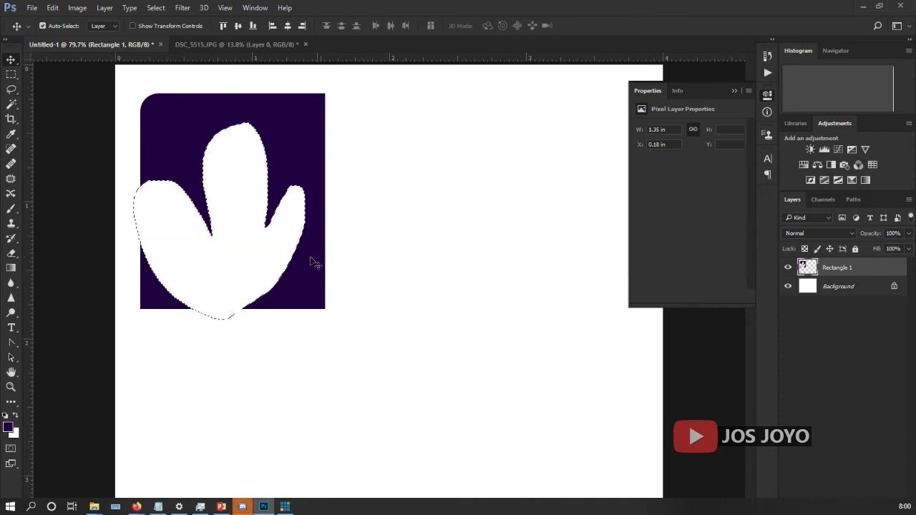
Step: Move the cut square slightly to the right, undo both the move and the deletion, and deselect
left_click(270, 330)
left_click_drag(302, 284, 319, 297)
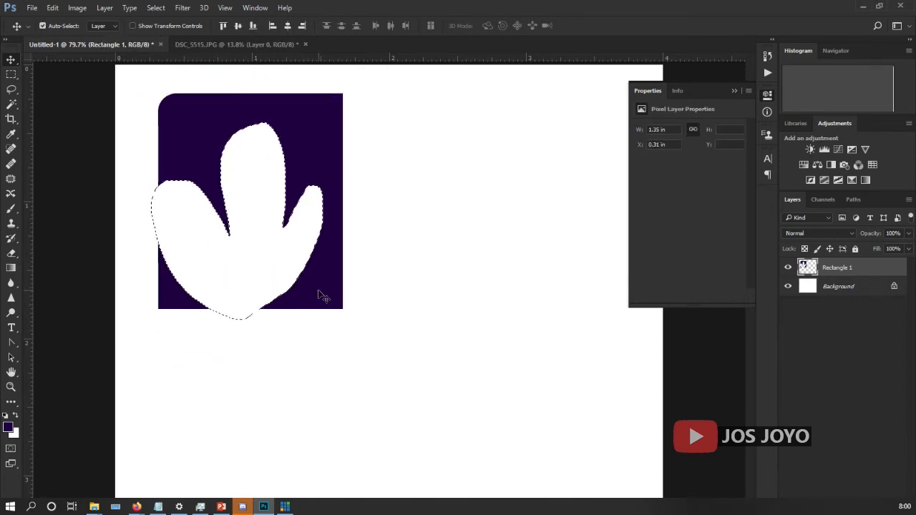
key("ctrl")
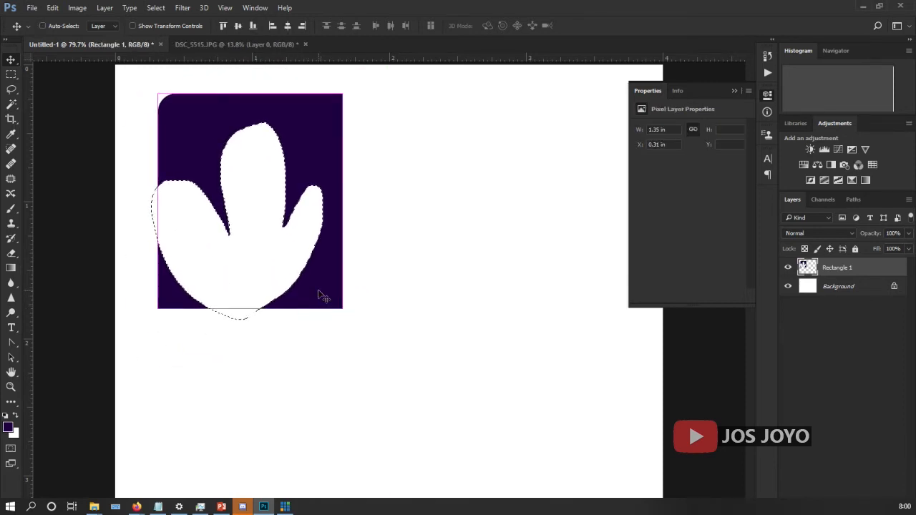
key("ctrl+alt+z")
key("ctrl+alt+z")
key("ctrl+d")
Step: Select a trapezoid across the square's upper edge with the Polygonal Lasso tool and delete it from the Rectangle 1 layer
left_click(11, 92)
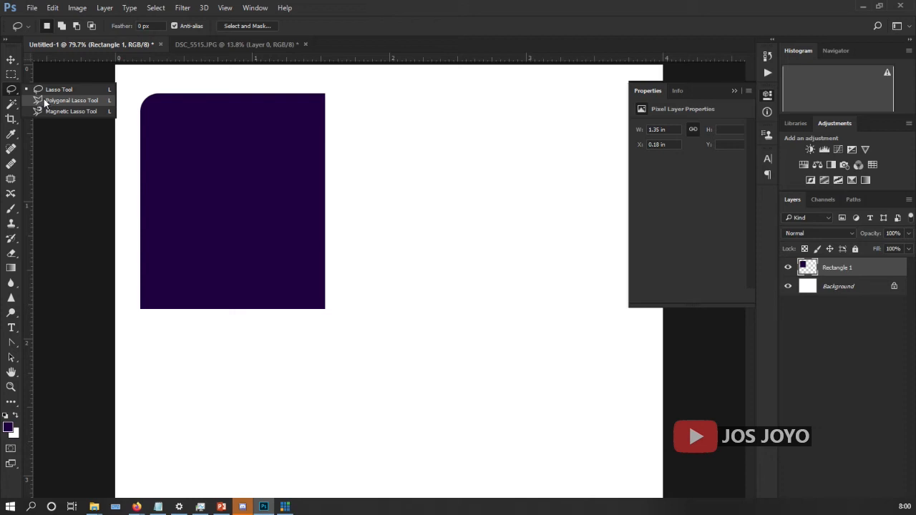
left_click(43, 99)
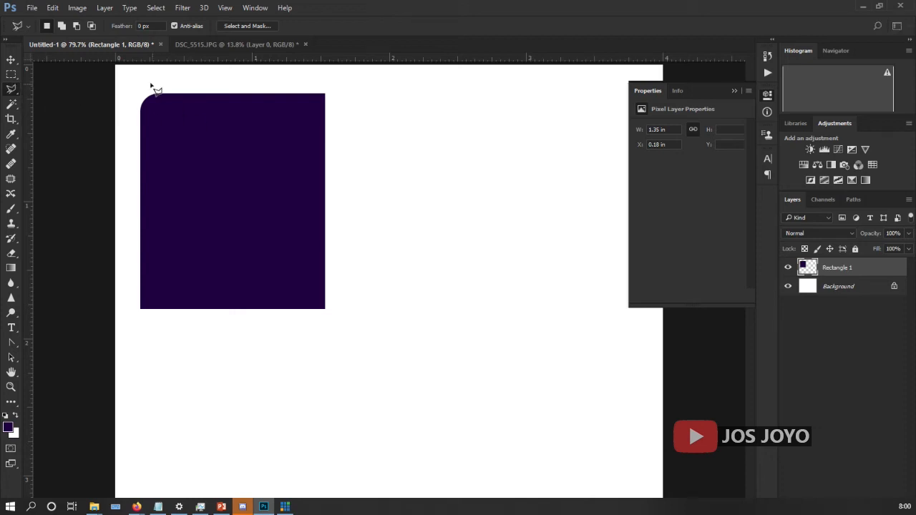
left_click(158, 112)
left_click(146, 82)
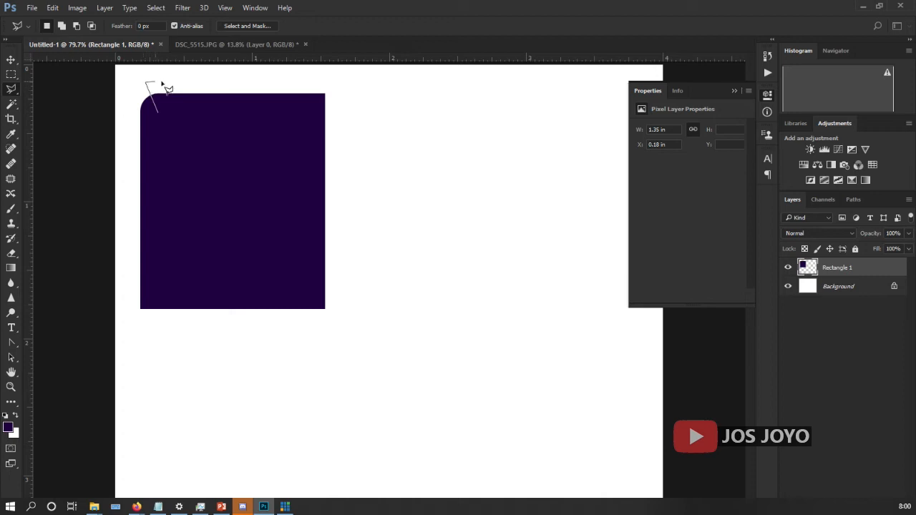
left_click(320, 83)
left_click(302, 108)
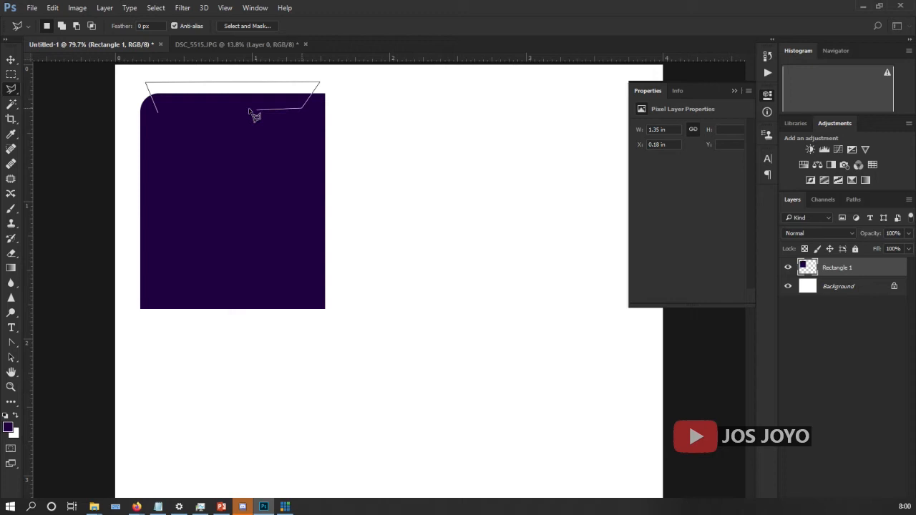
double_click(158, 113)
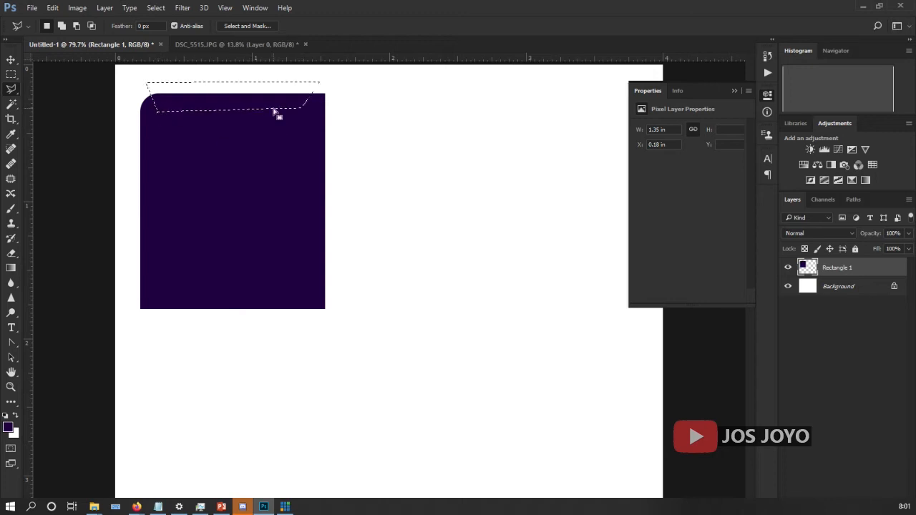
key("Delete")
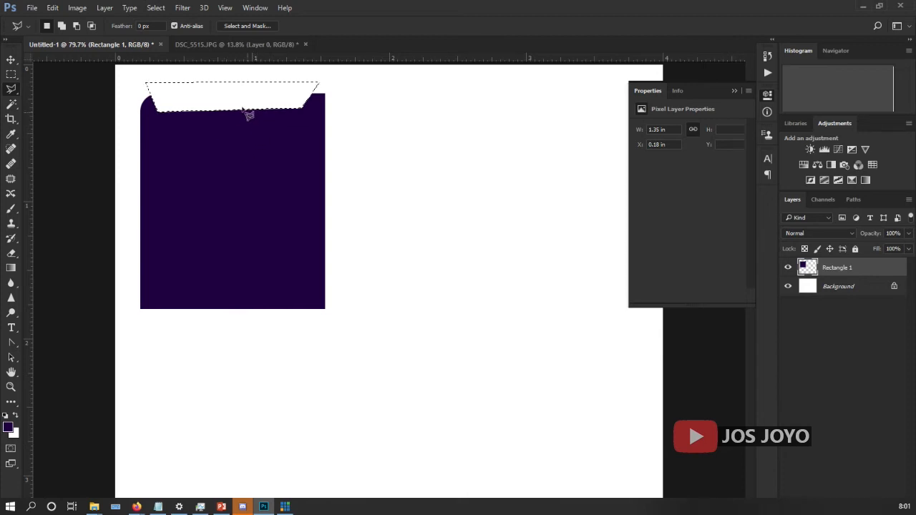
Step: Clear the trapezoid selection and undo its deletion from the square
key("ctrl+d")
key("ctrl+alt+z")
key("ctrl+alt+z")
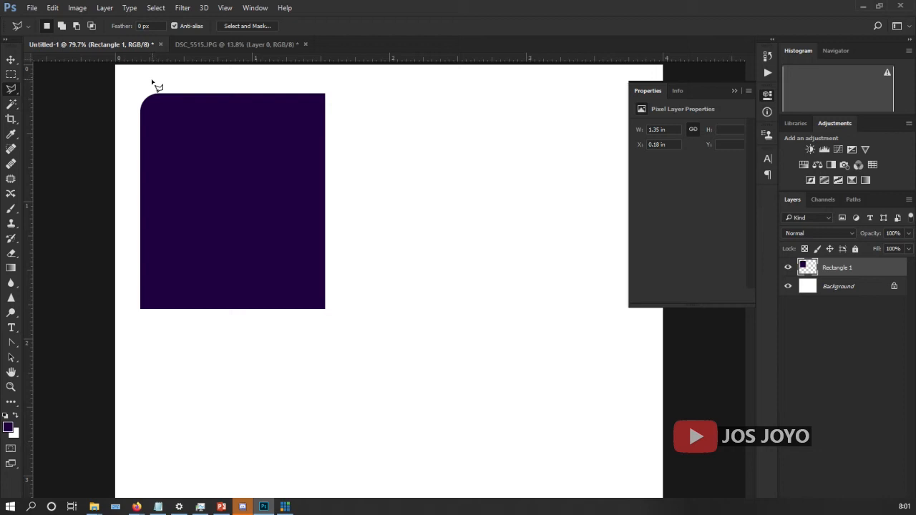
Step: Cut a V-shaped notch into the square's upper edge by deleting a triangular Polygonal Lasso selection
left_click(211, 245)
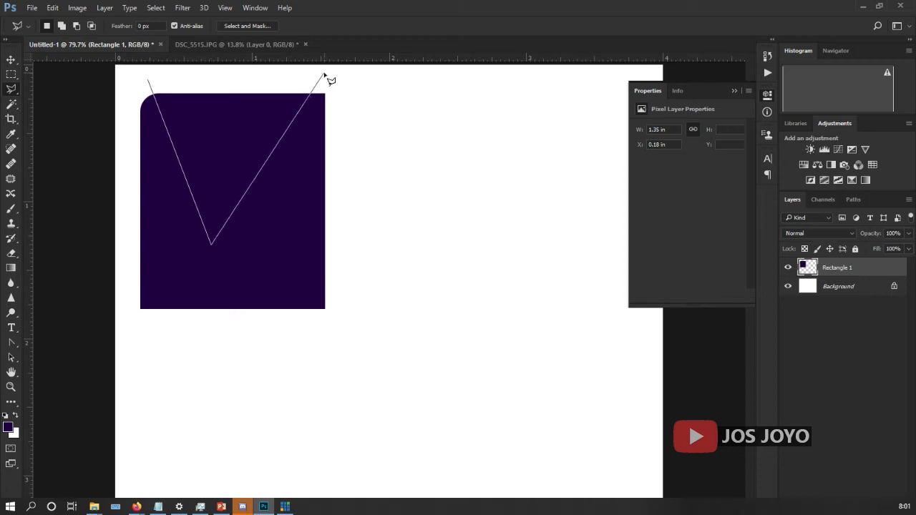
left_click(284, 76)
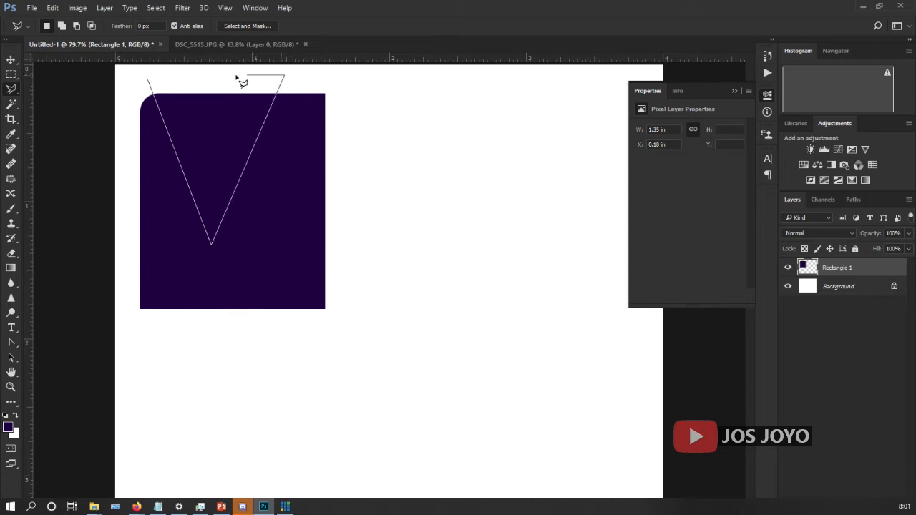
left_click(148, 82)
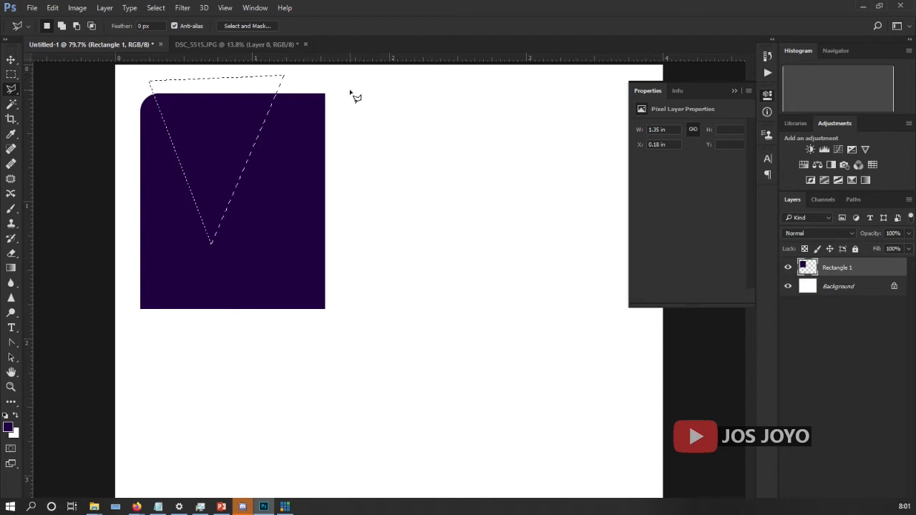
key("Delete")
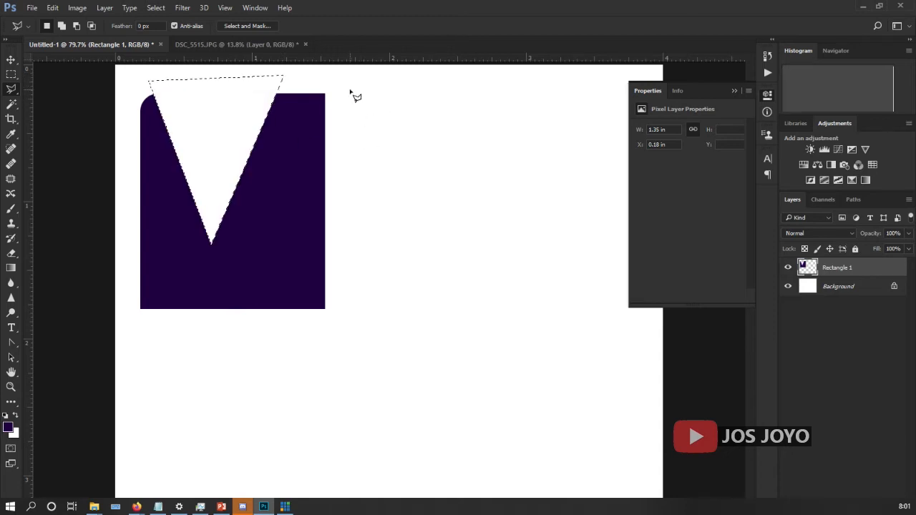
Step: Deselect the notch area and the layer with the Move tool active, and undo the notch deletion
left_click(11, 60)
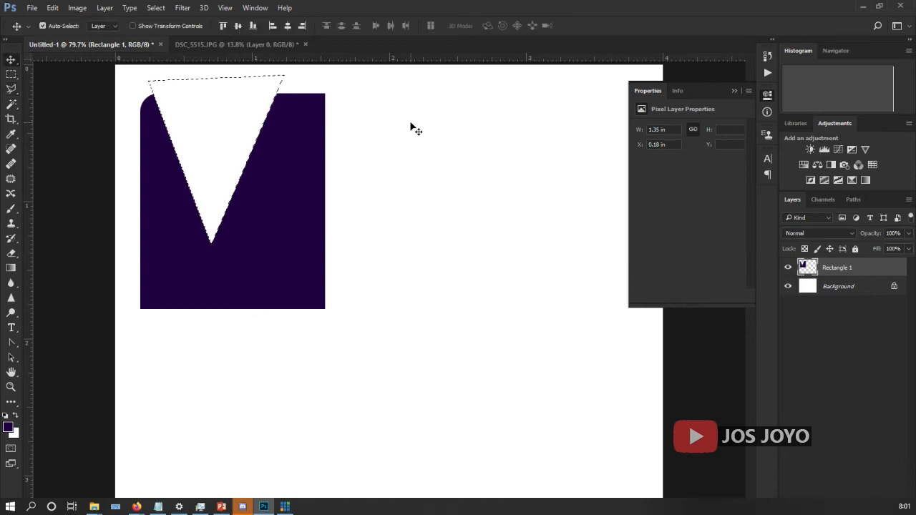
left_click(377, 136)
key("ctrl+d")
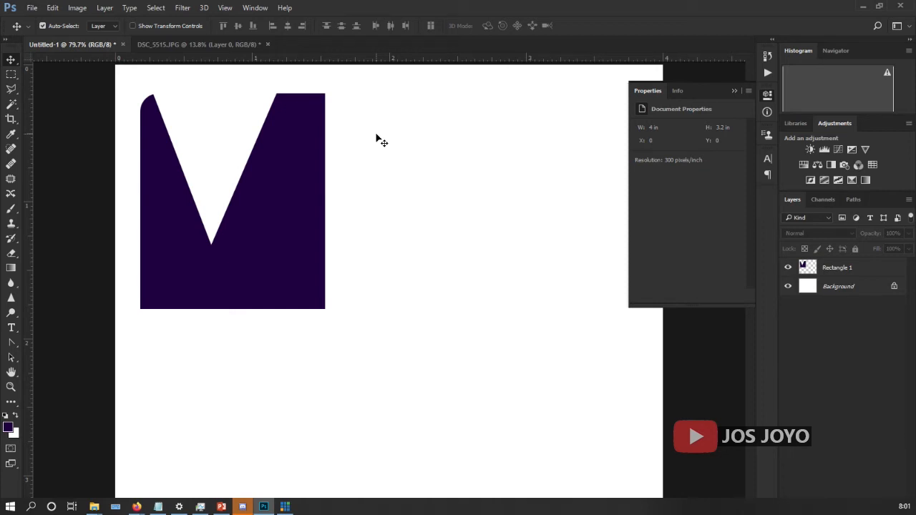
key("ctrl+alt+z")
key("ctrl+alt+z")
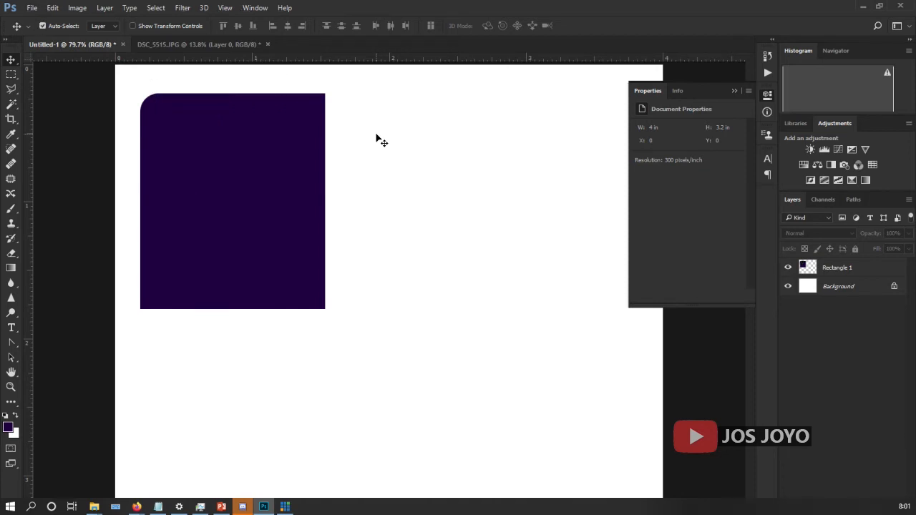
Step: Select the leftmost tomato in DSC_5515.JPG by tracing its outline with the Magnetic Lasso tool
left_click(11, 89)
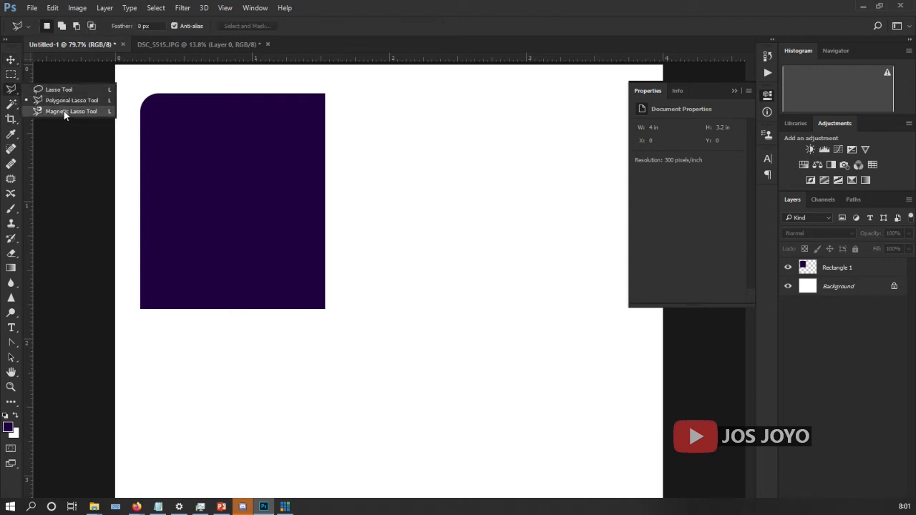
left_click(166, 45)
scroll(300, 301, "up", 6)
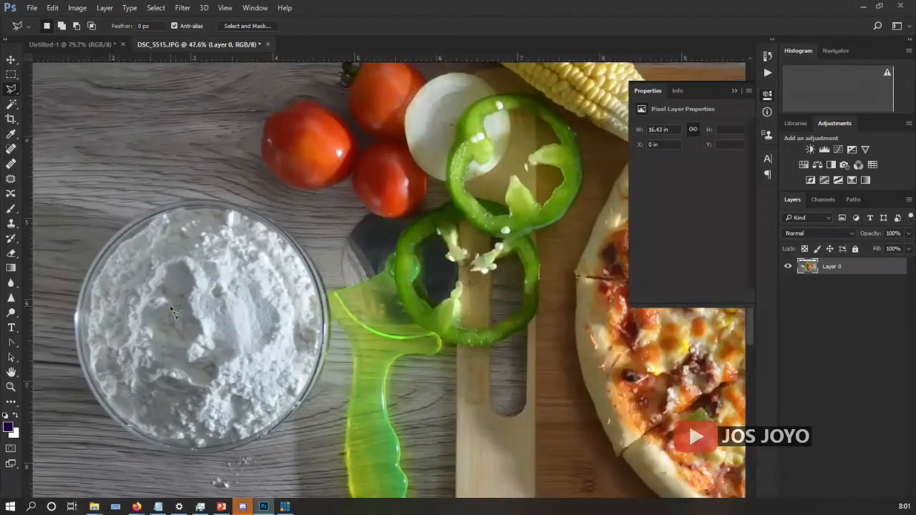
scroll(356, 124, "up", 3)
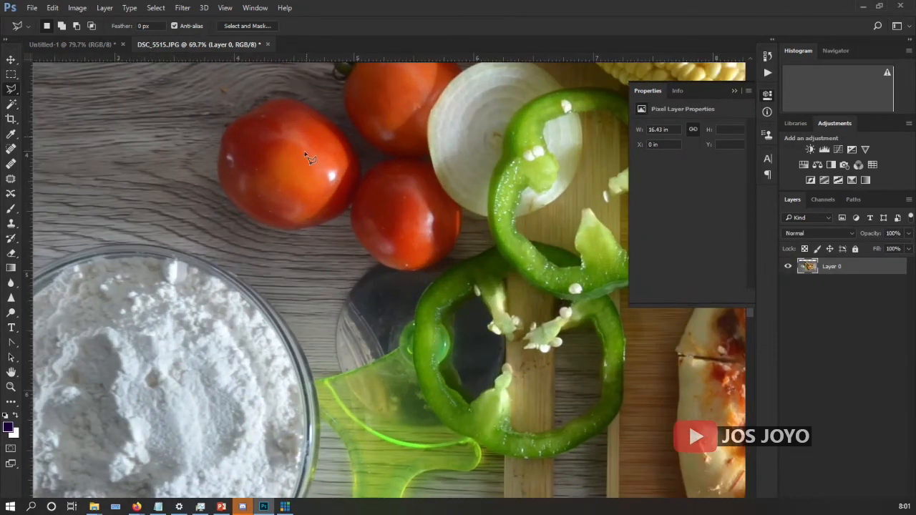
right_click(14, 93)
left_click(46, 110)
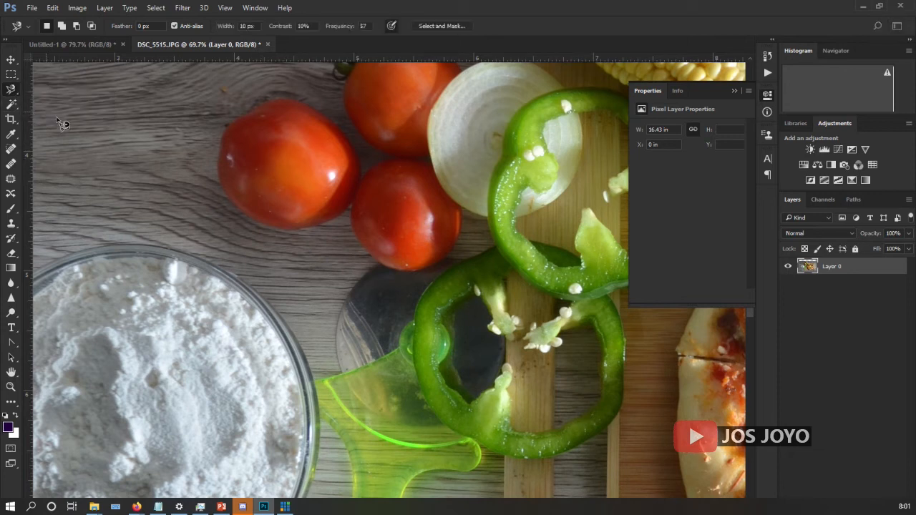
left_click(270, 226)
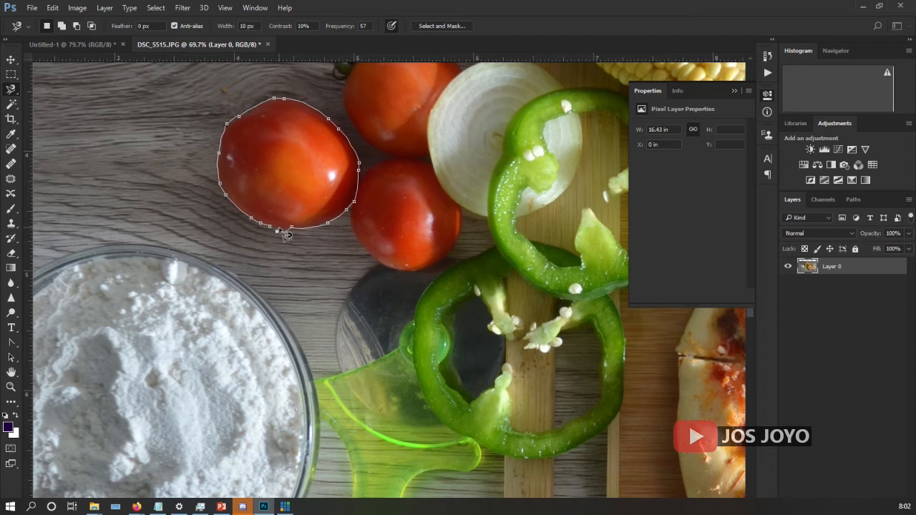
left_click(277, 233)
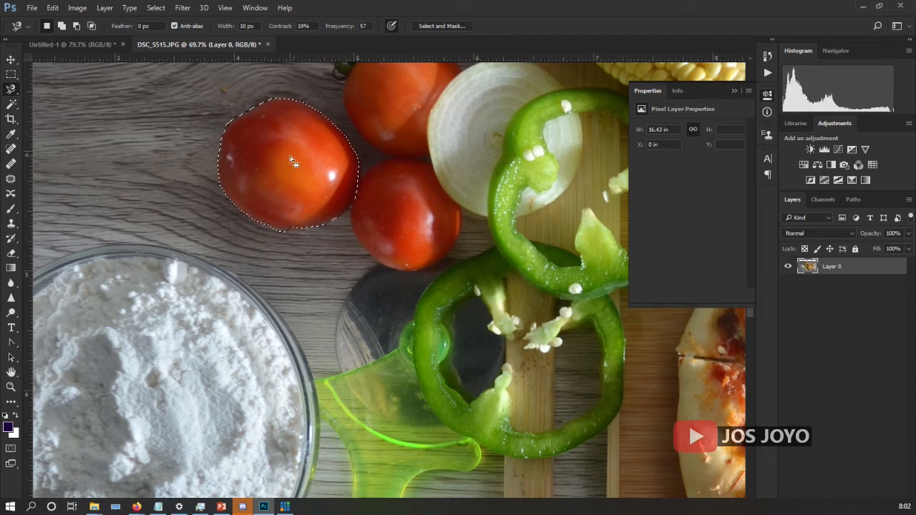
mouse_move(286, 165)
left_mouse_down()
mouse_move(299, 162)
mouse_move(261, 175)
mouse_move(286, 162)
left_mouse_up()
key("ctrl+n")
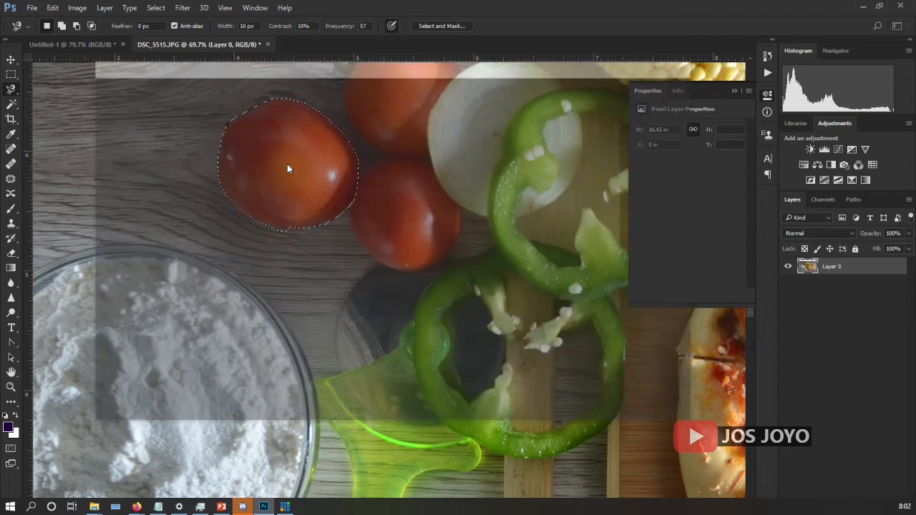
left_click(690, 65)
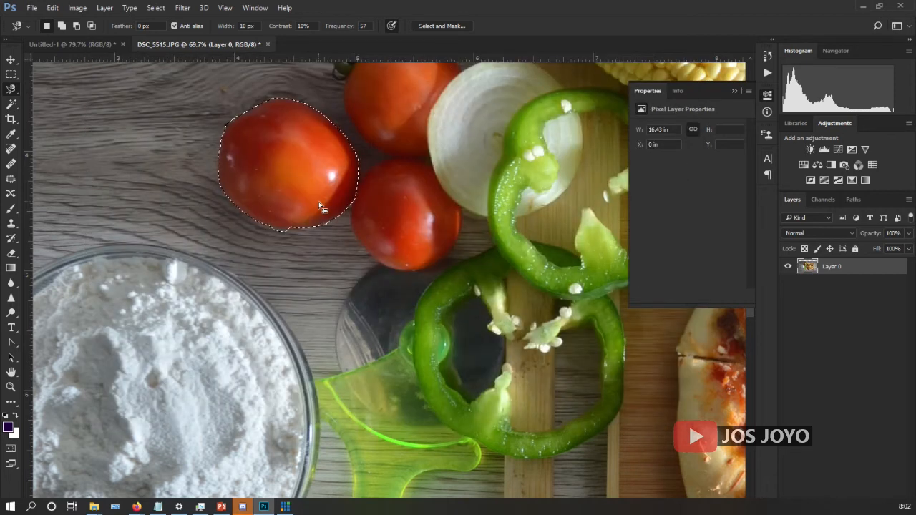
Step: Copy the selected tomato to a new layer and move it into the Untitled-1 document beside the purple square
key("ctrl+j")
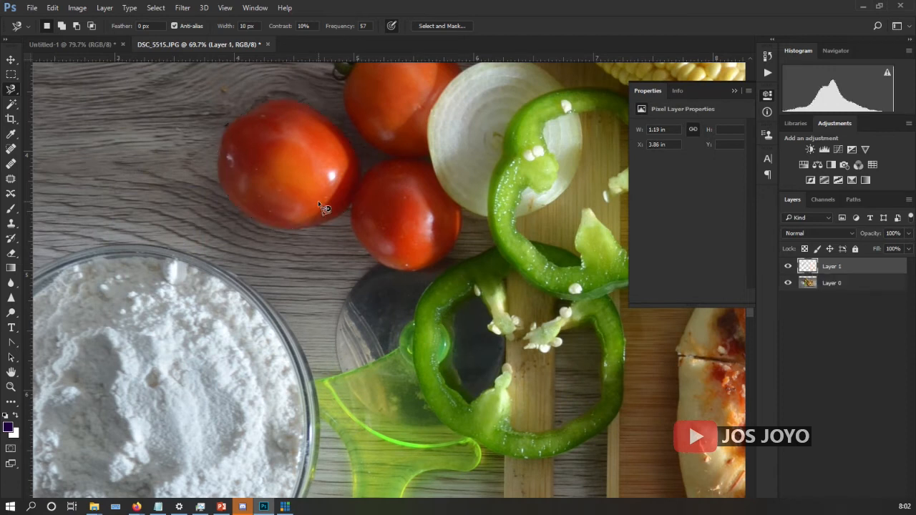
left_click(11, 59)
left_click_drag(273, 184, 459, 222)
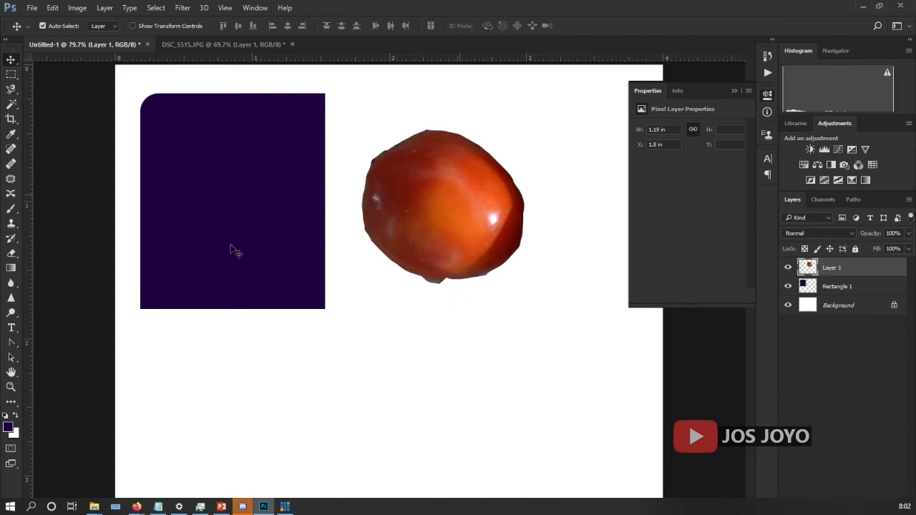
Step: Select different colour areas of the tomato one after another with the Magic Wand at a tolerance of 32
left_click(16, 90)
left_click(13, 106)
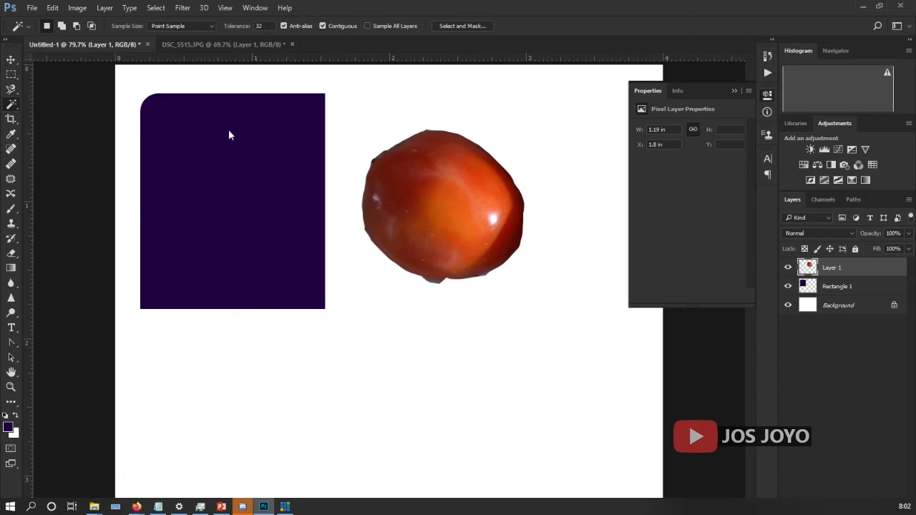
left_click(247, 140)
left_click(410, 248)
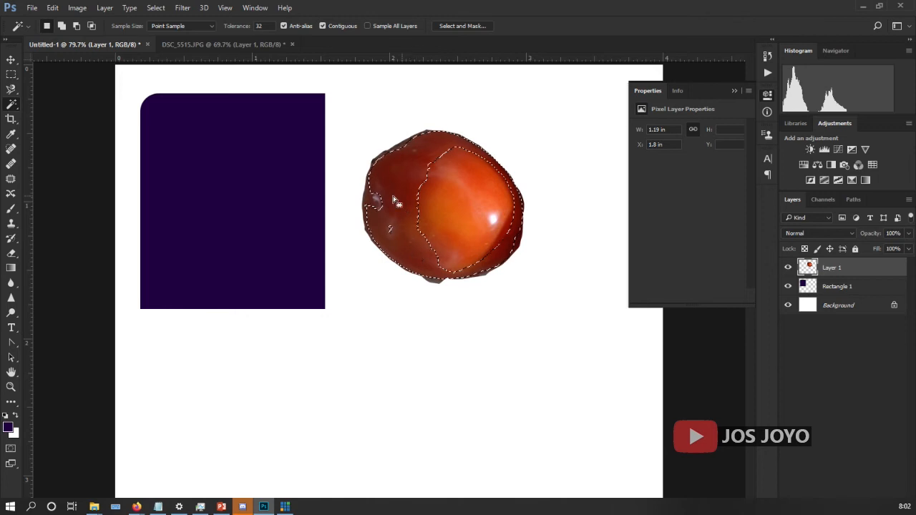
left_click(402, 176)
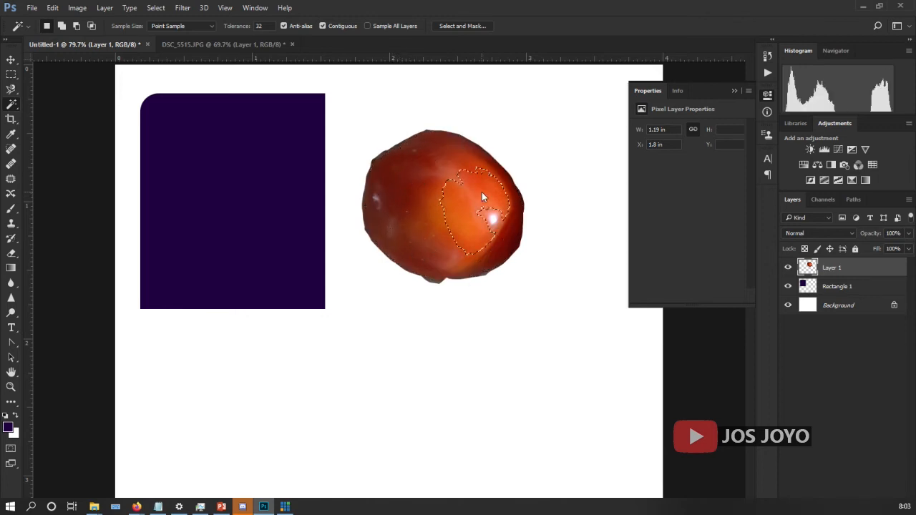
left_click(493, 217)
left_click(496, 189)
left_click(445, 161)
left_click(424, 150)
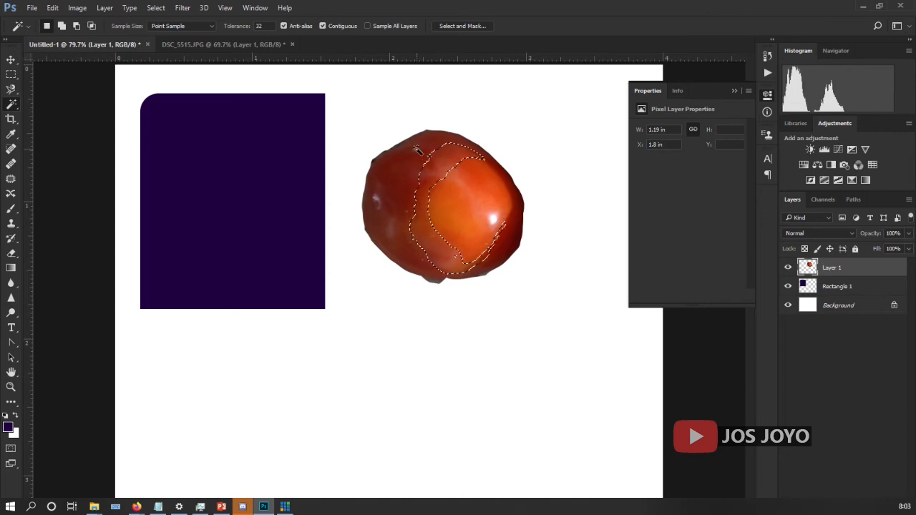
left_click(380, 177)
left_click(378, 197)
left_click(447, 237)
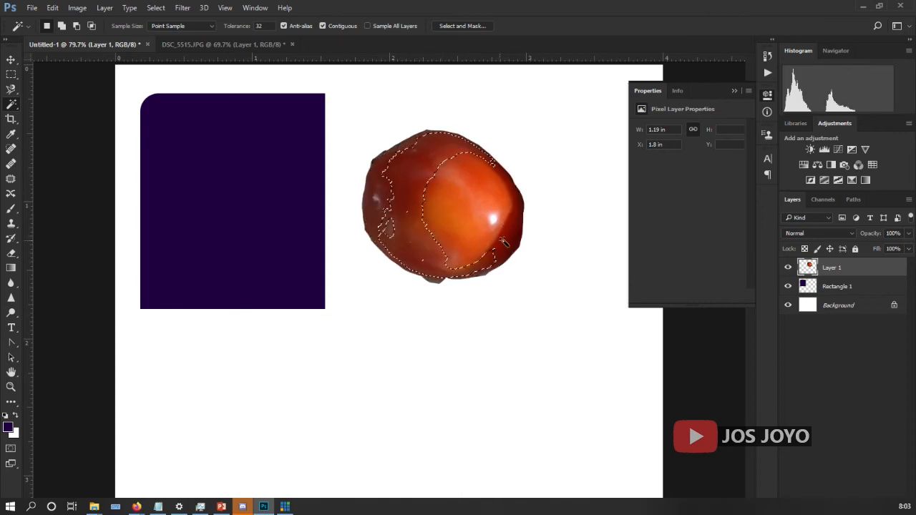
left_click(485, 199)
left_click(422, 192)
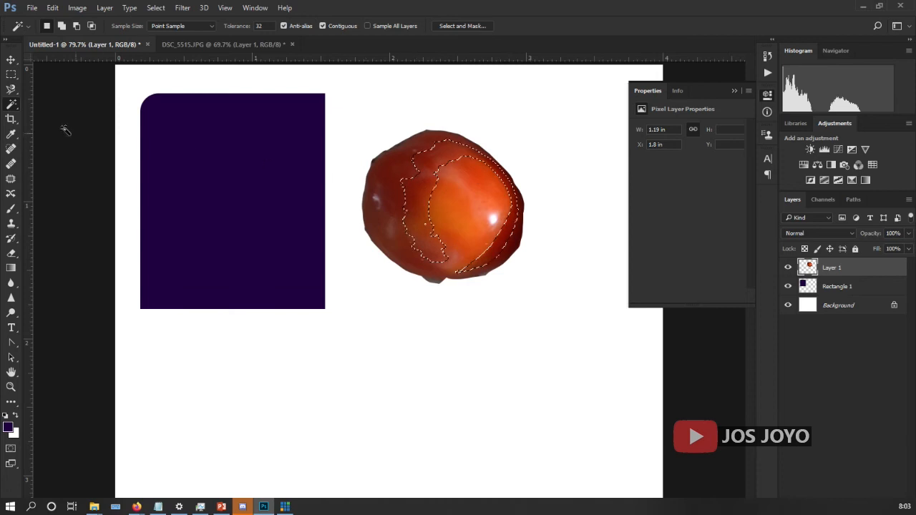
Step: Activate the Crop tool in Untitled-1, and open the pizza photo DSC_5538.JPG from File Explorer as its own document
left_click(12, 120)
left_click(81, 120)
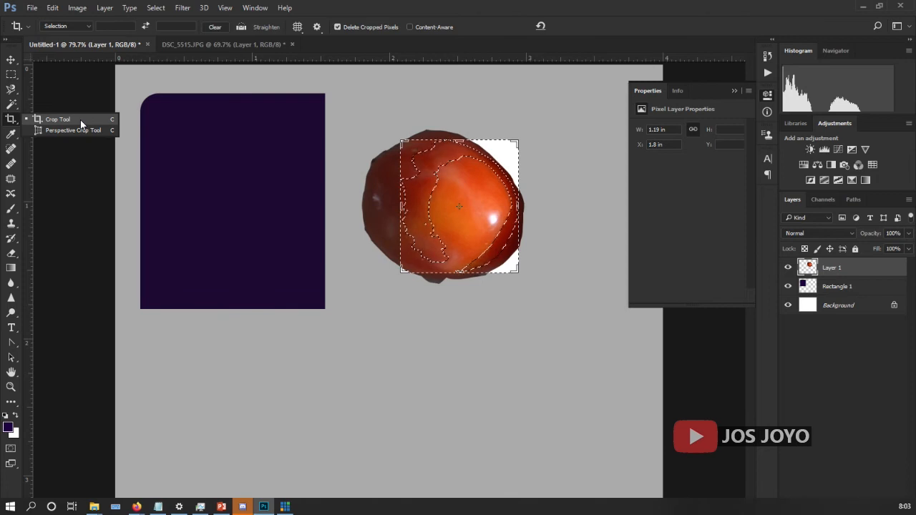
left_click(55, 121)
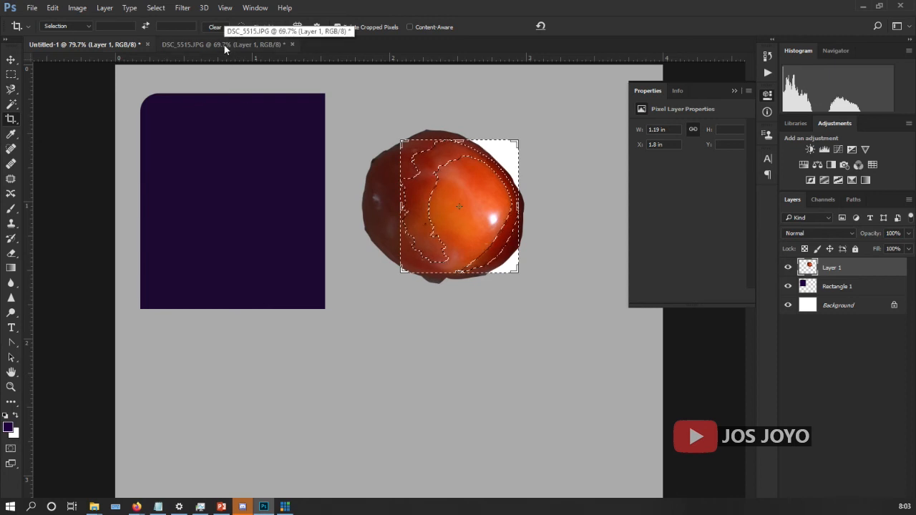
key("ctrl+d")
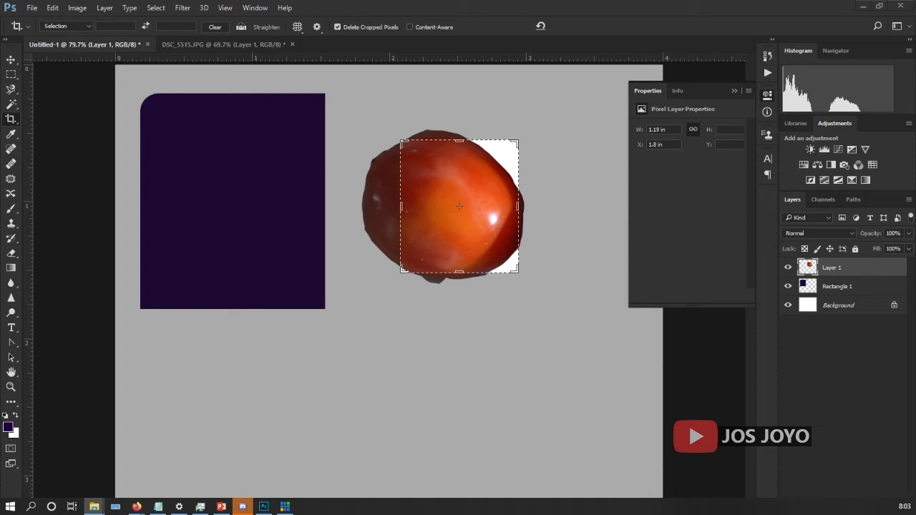
left_click_drag(100, 186, 392, 38)
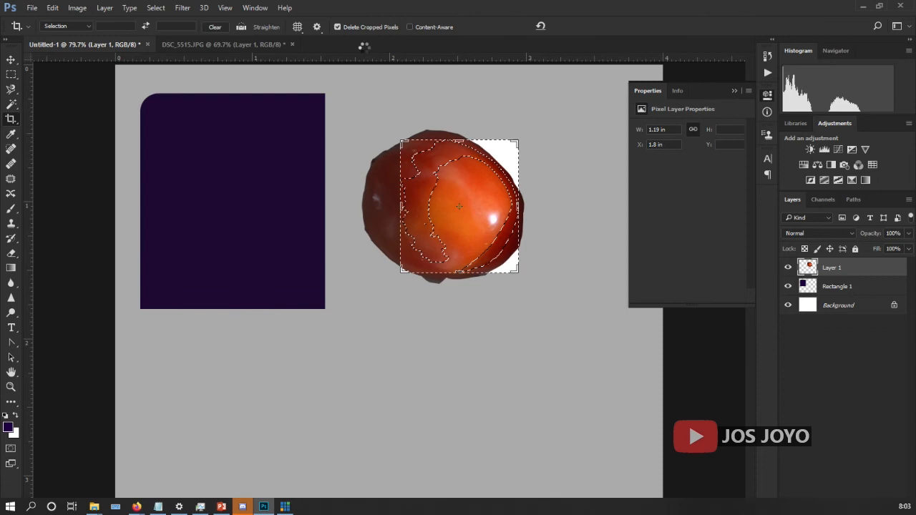
left_click(11, 60)
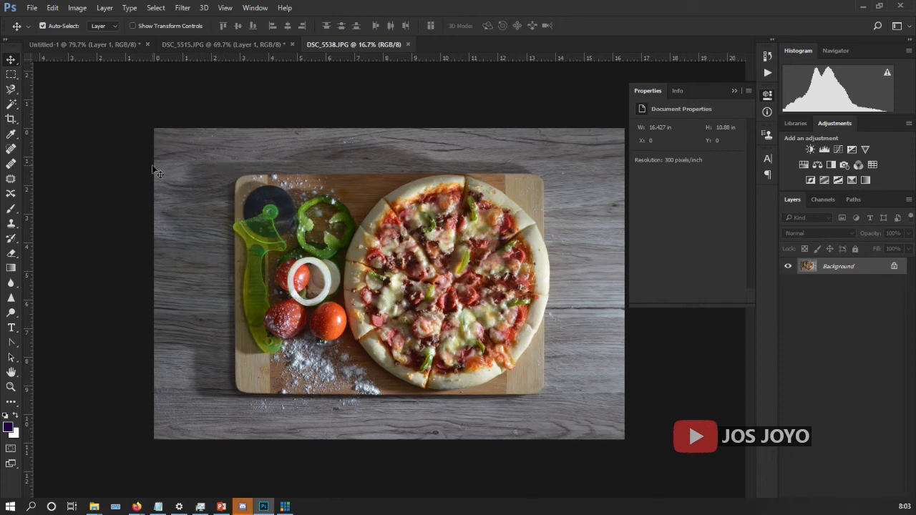
Step: Set up a landscape crop for the pizza photo by swapping the ratio to 6 by 4 and choosing the 4RL preset
left_click(11, 119)
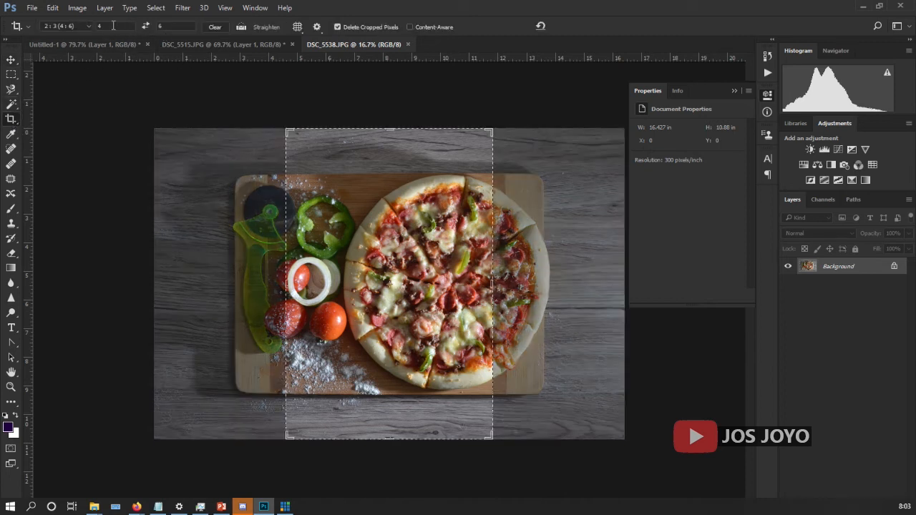
left_click(145, 27)
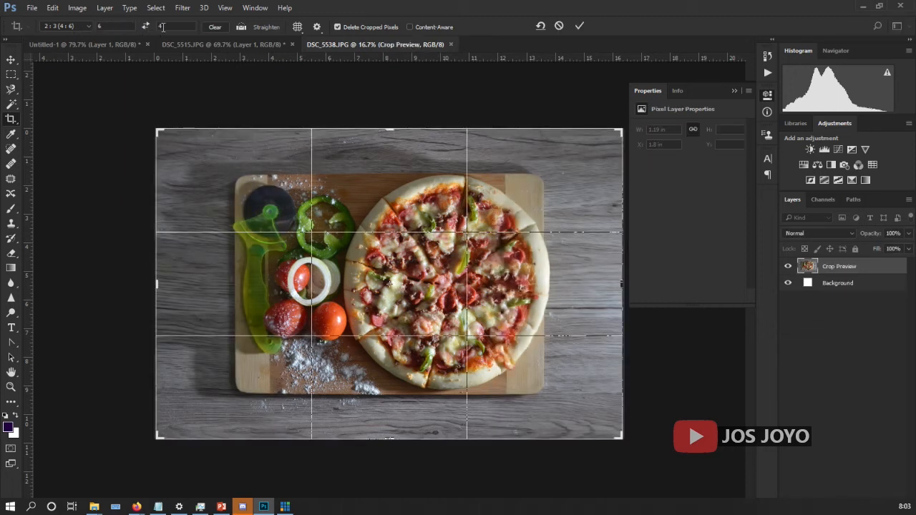
left_click(88, 26)
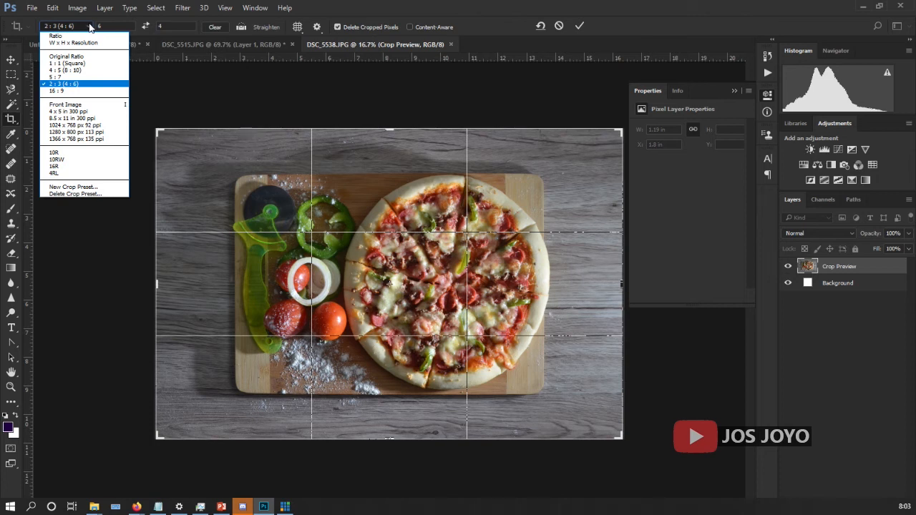
left_click(80, 173)
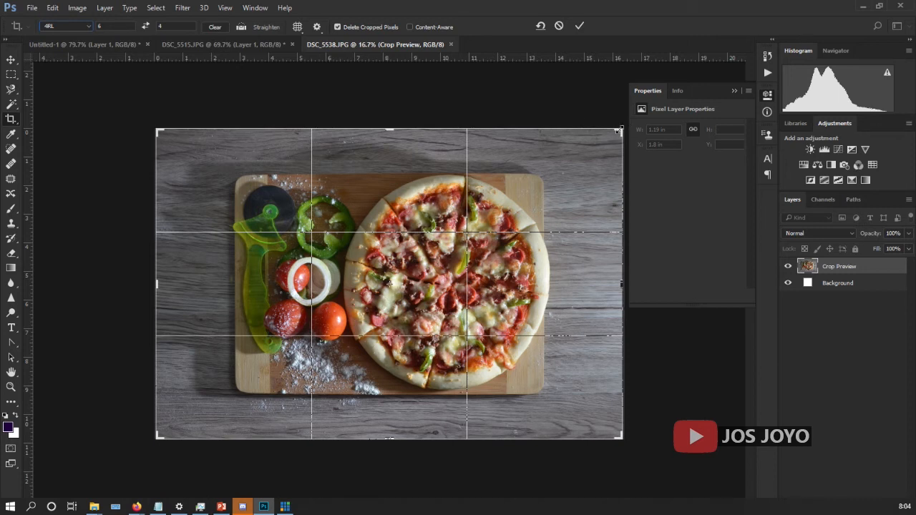
Step: Crop the pizza photo closer around the cutting board to about 13.65 by 9.1 in
left_click_drag(620, 131, 592, 170)
mouse_move(487, 207)
left_mouse_down()
mouse_move(471, 200)
mouse_move(484, 207)
left_mouse_up()
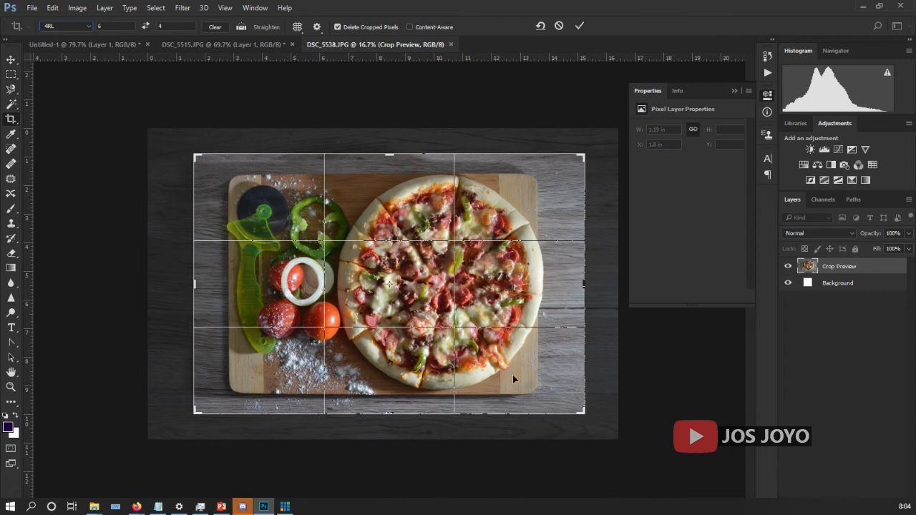
left_click_drag(604, 431, 601, 432)
key("Return")
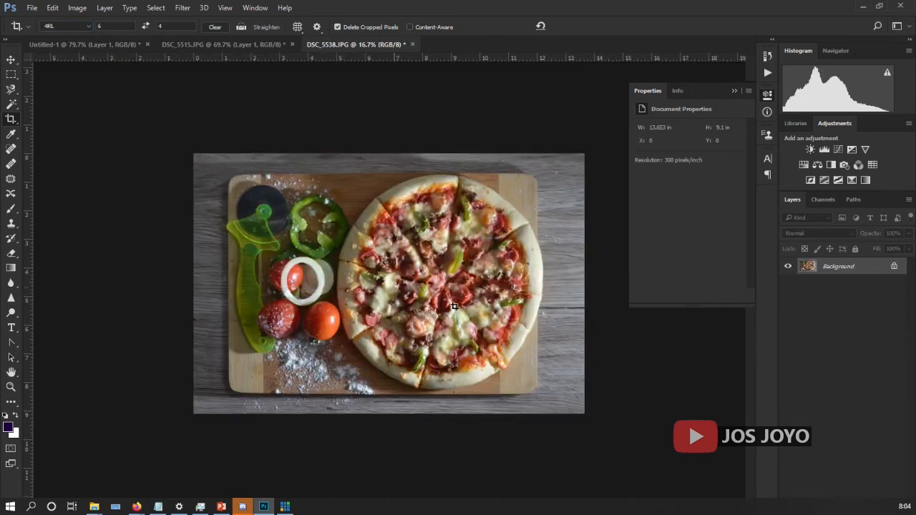
scroll(458, 300, "up", 5)
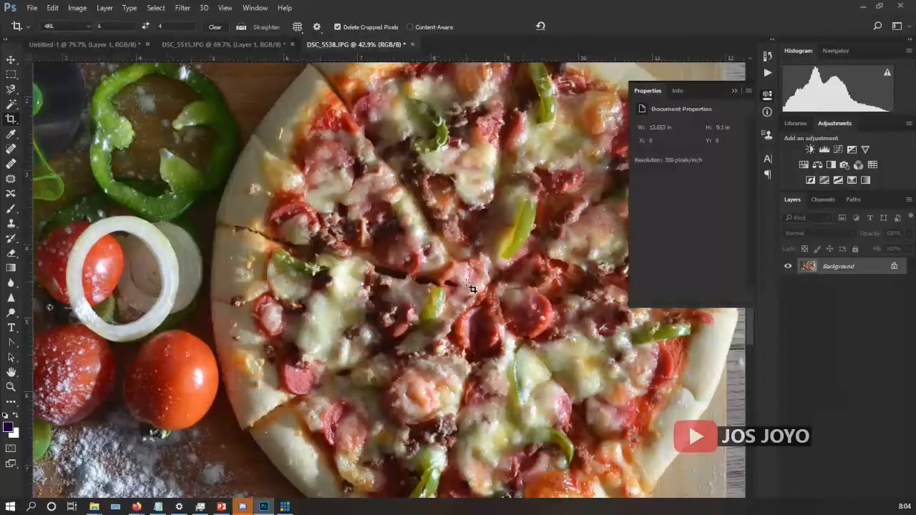
scroll(471, 288, "down", 5)
scroll(463, 262, "up", 1)
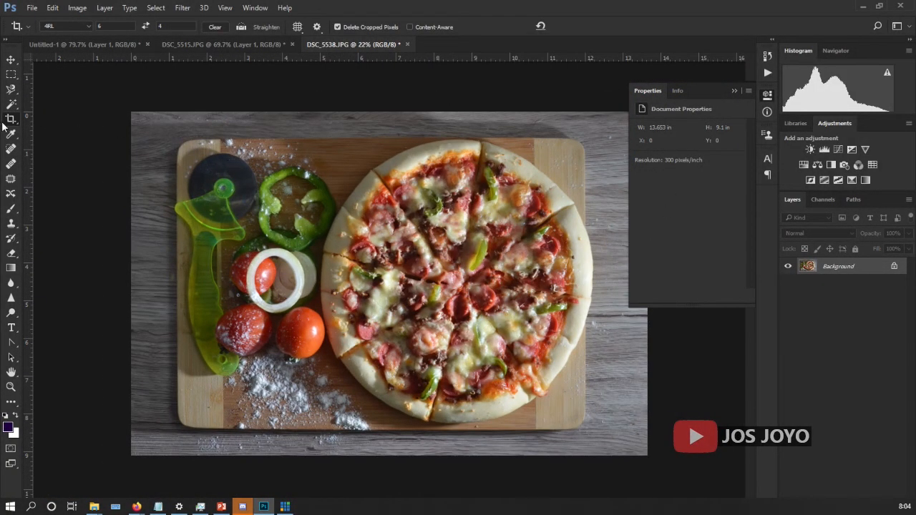
Step: In Untitled-1, sample a dark green from the pepper in the pizza photo as the foreground colour with the Eyedropper tool
left_click(95, 42)
left_click(12, 136)
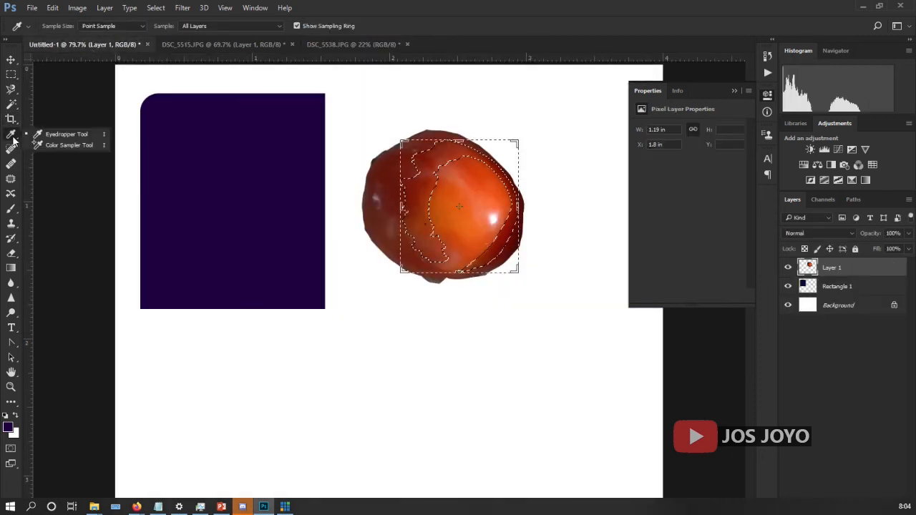
left_click(61, 134)
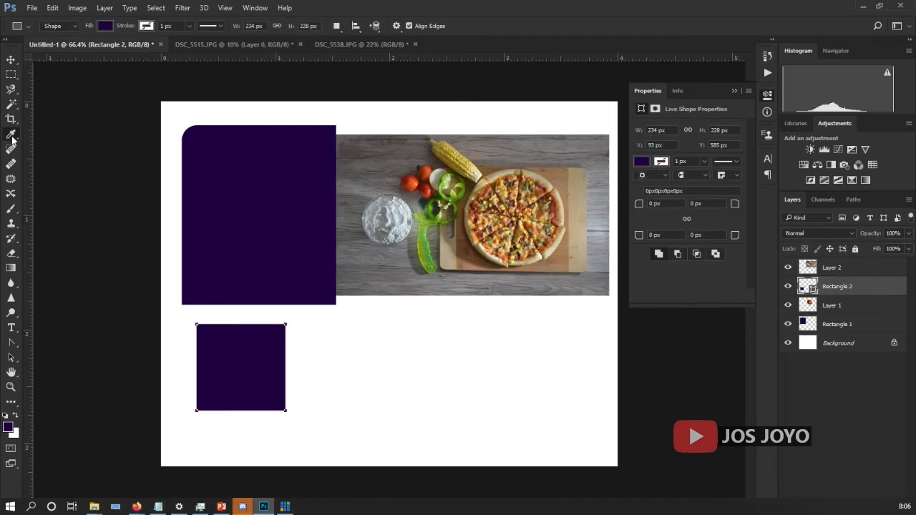
left_click(12, 138)
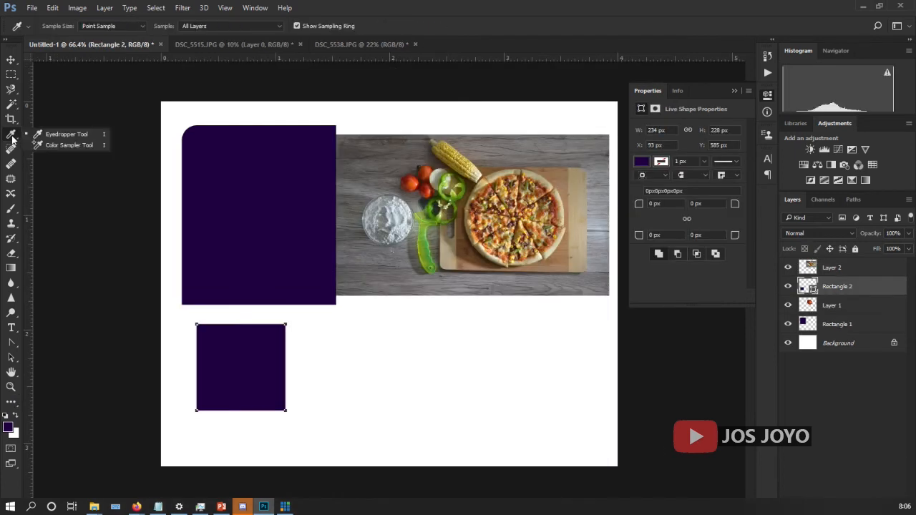
left_click(45, 134)
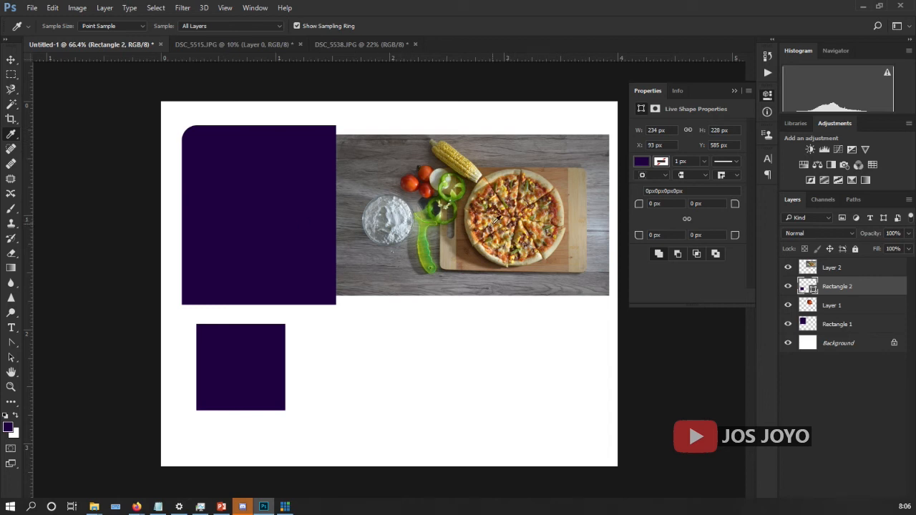
left_click(432, 212)
left_click(431, 212)
Step: Recolour the Rectangle 2 shape by sampling colours from the pizza photo, finishing with the brown 5a3f29
left_click(11, 59)
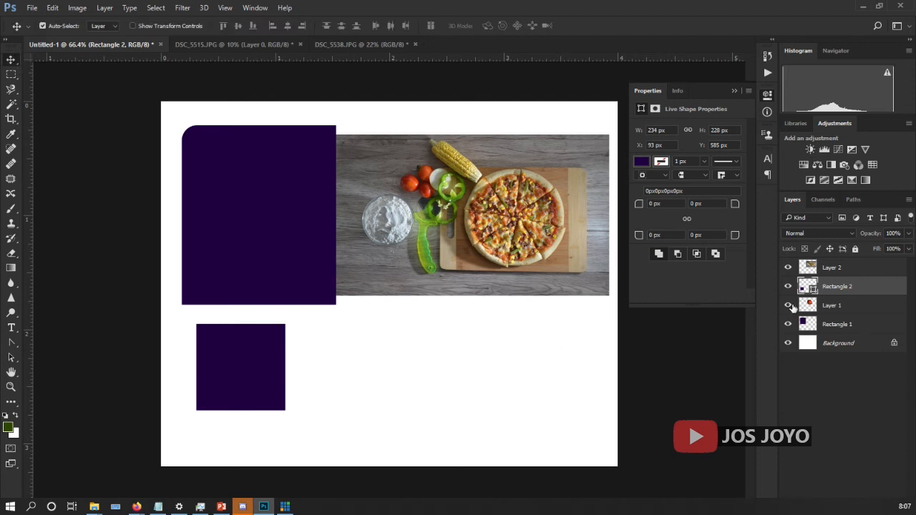
double_click(809, 287)
left_click_drag(795, 231, 516, 283)
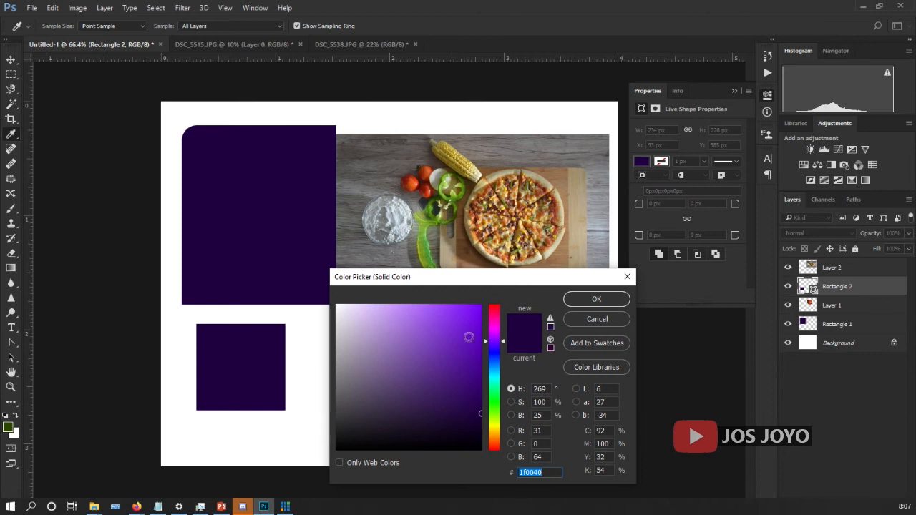
left_click(427, 244)
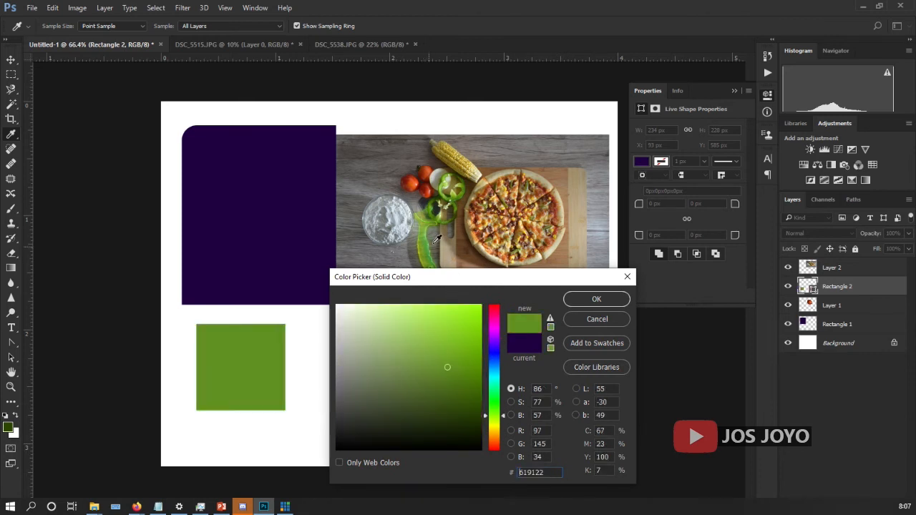
left_click(461, 153)
left_click(497, 197)
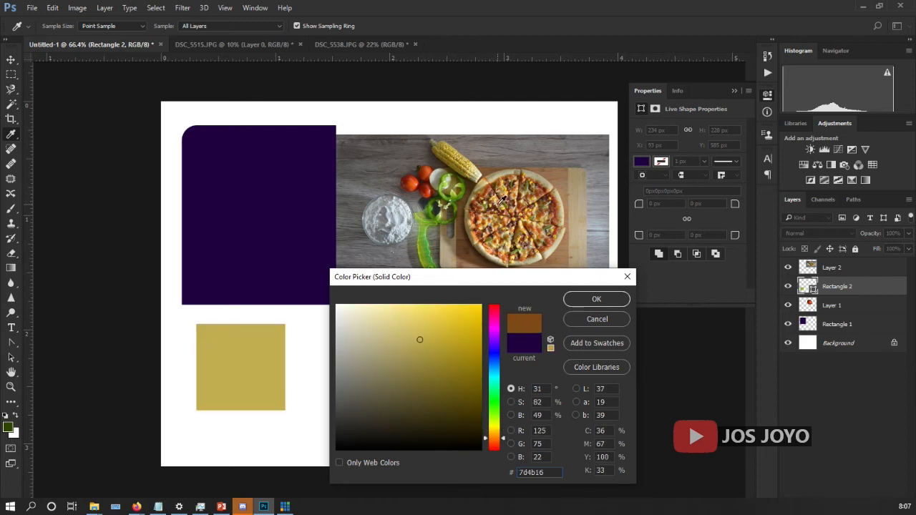
left_click(533, 184)
left_click(550, 203)
left_click(522, 225)
left_click(507, 245)
left_click(457, 250)
left_click(474, 247)
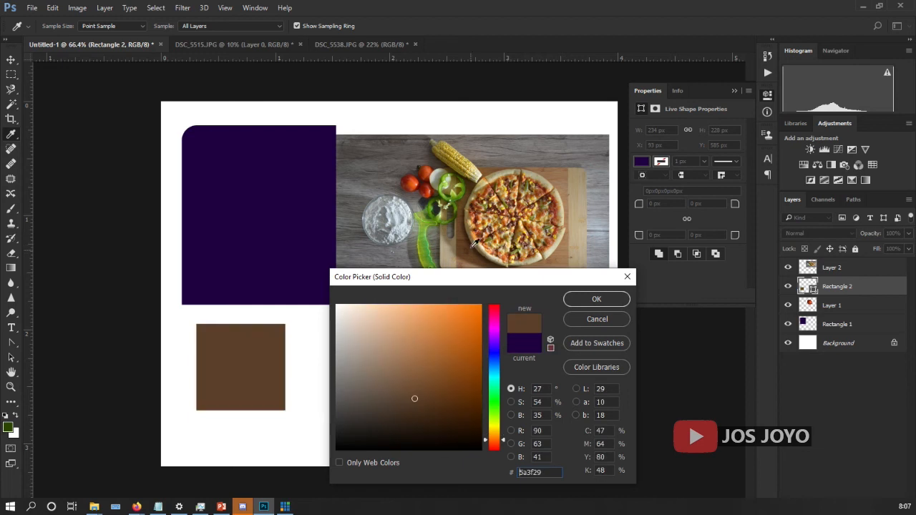
left_click(577, 300)
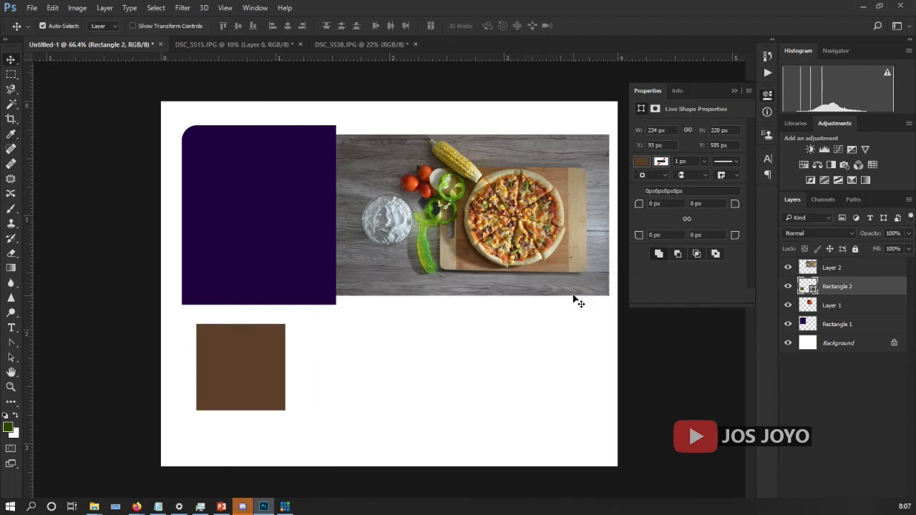
Step: Duplicate the brown Rectangle 2 and place the copy to its right at X 366 px
left_click(10, 402)
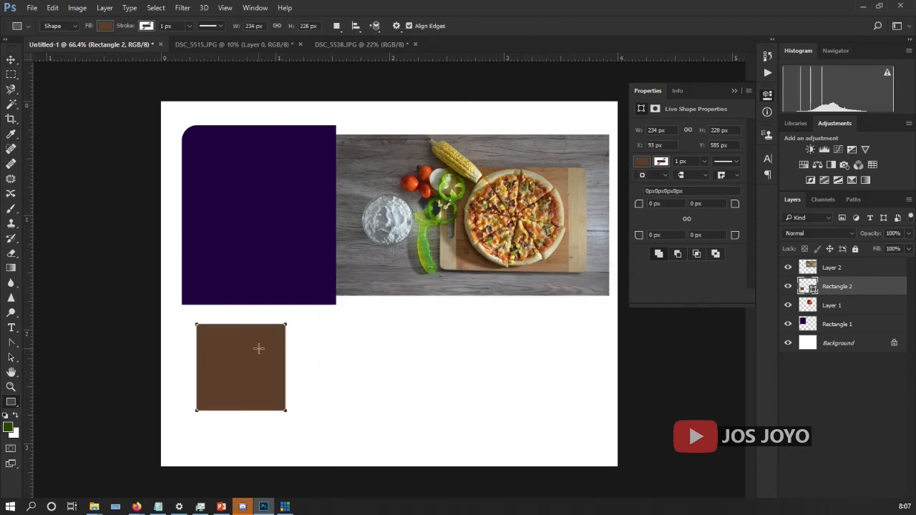
key("v")
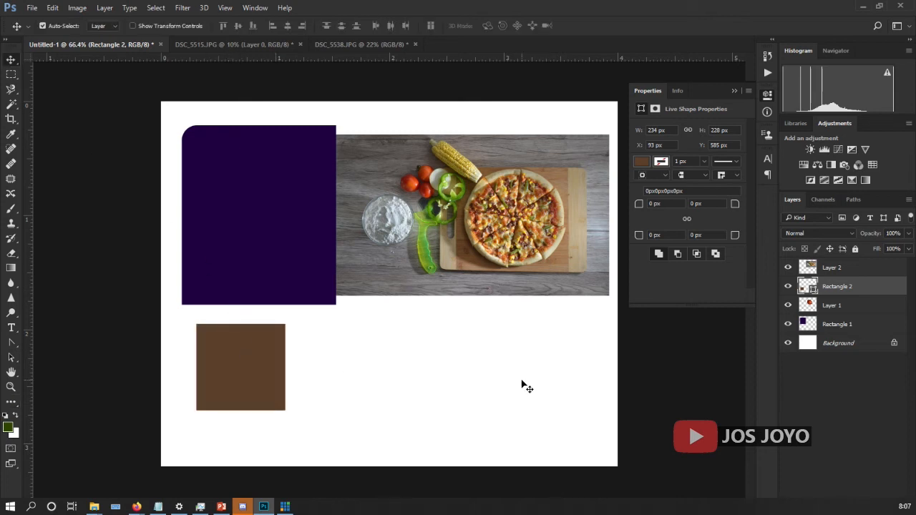
key("ctrl+j")
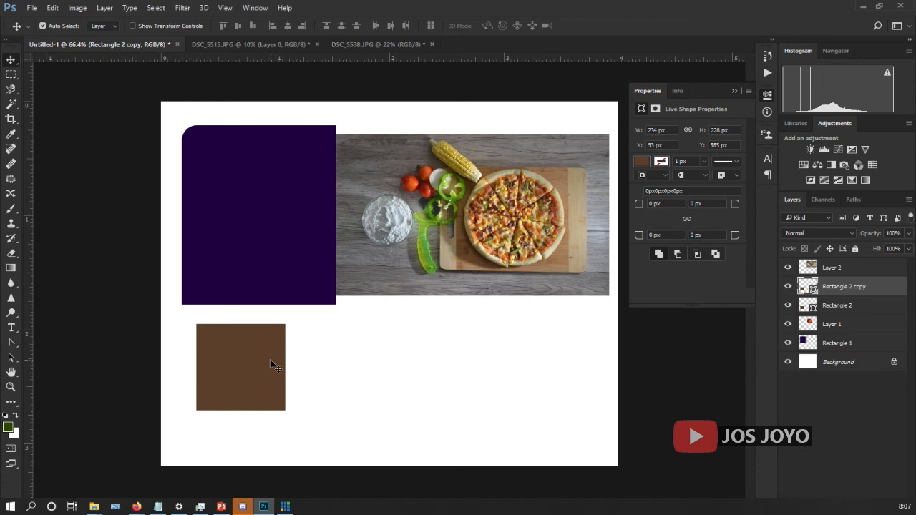
left_click_drag(255, 361, 355, 365)
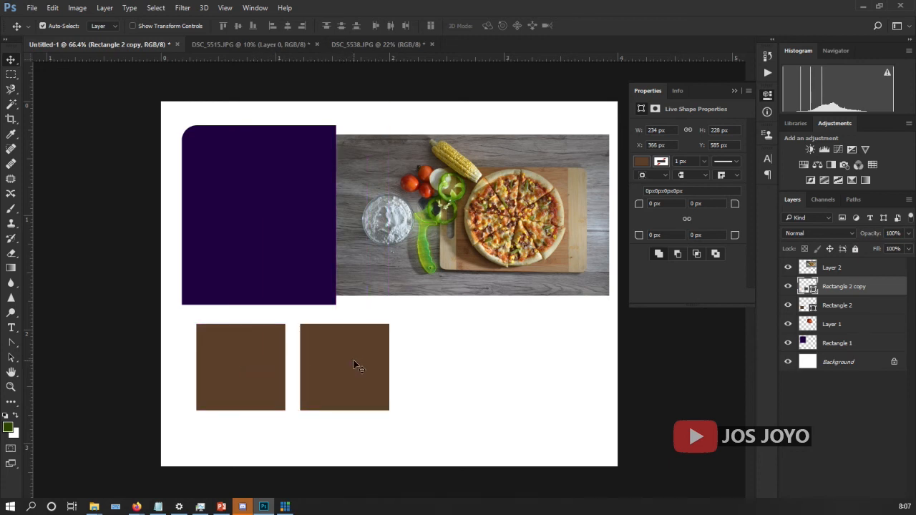
Step: Recolour the Rectangle 2 copy shape to the red-orange d87055 by sampling the pizza photo beside the tomatoes
double_click(808, 286)
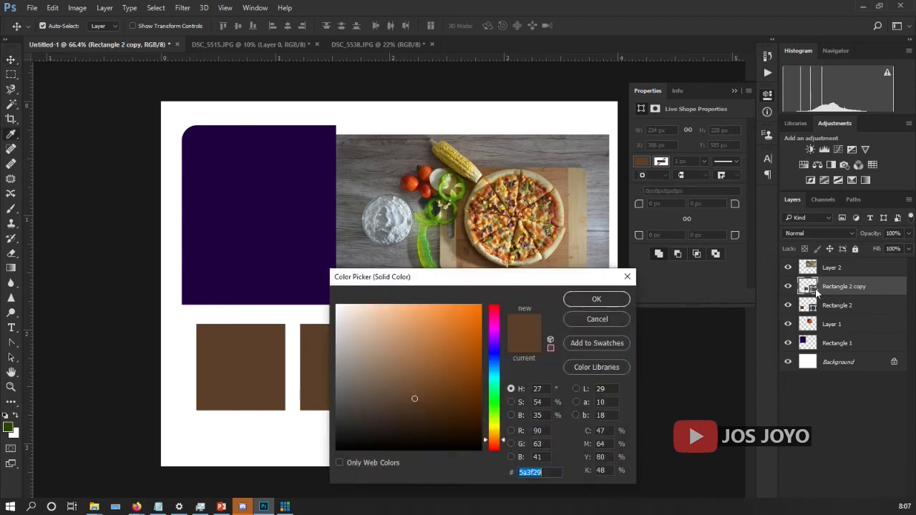
left_click(397, 216)
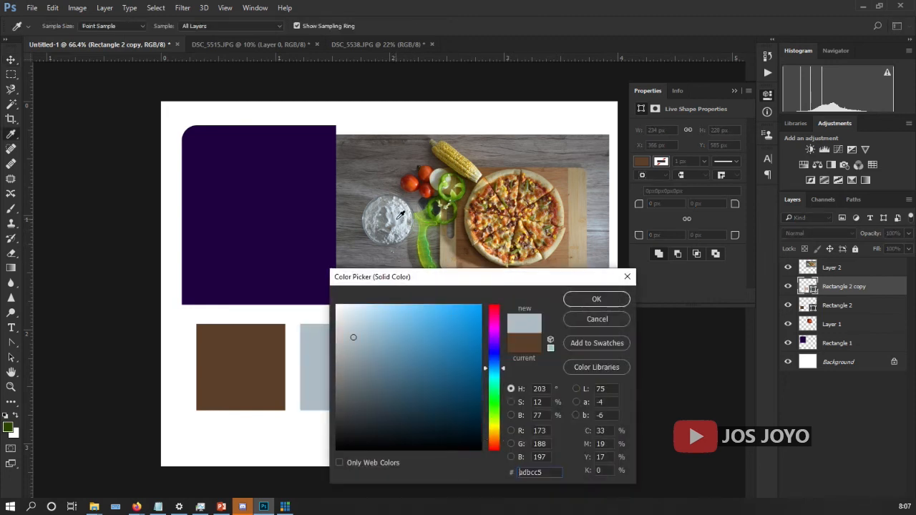
left_click(430, 186)
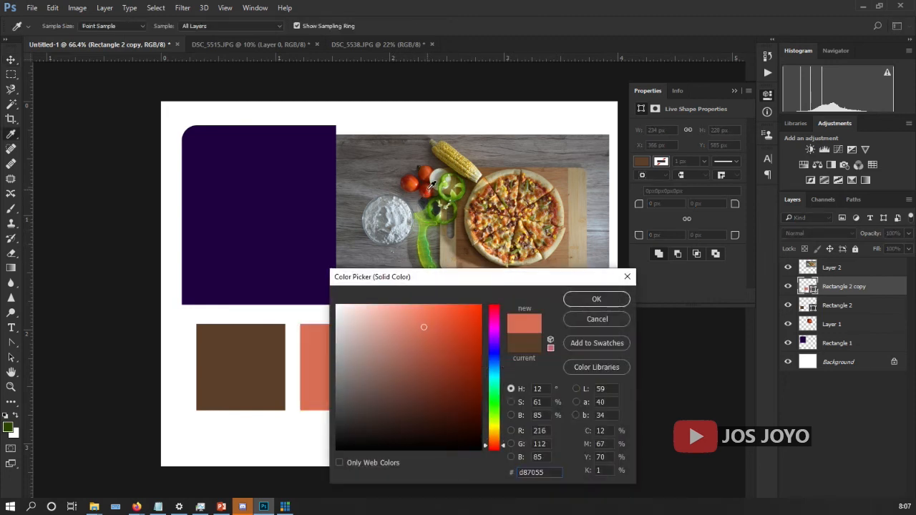
left_click(579, 299)
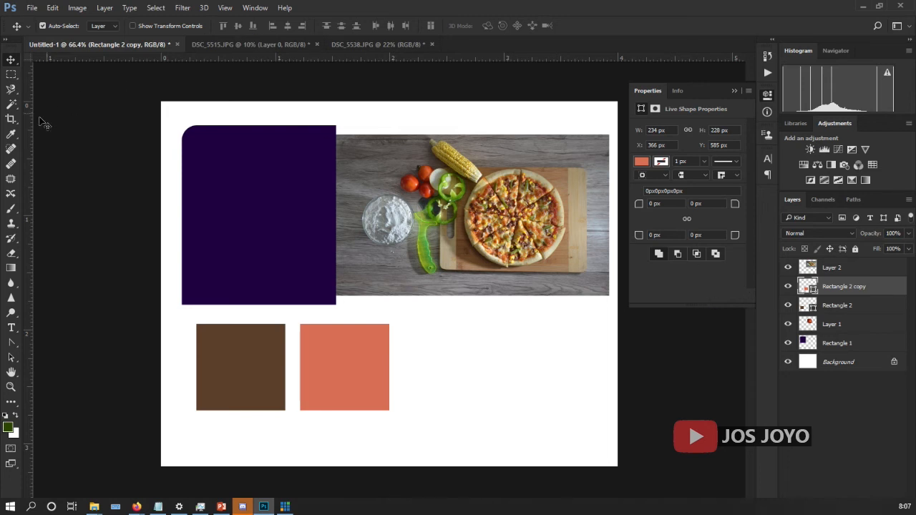
left_click(10, 136)
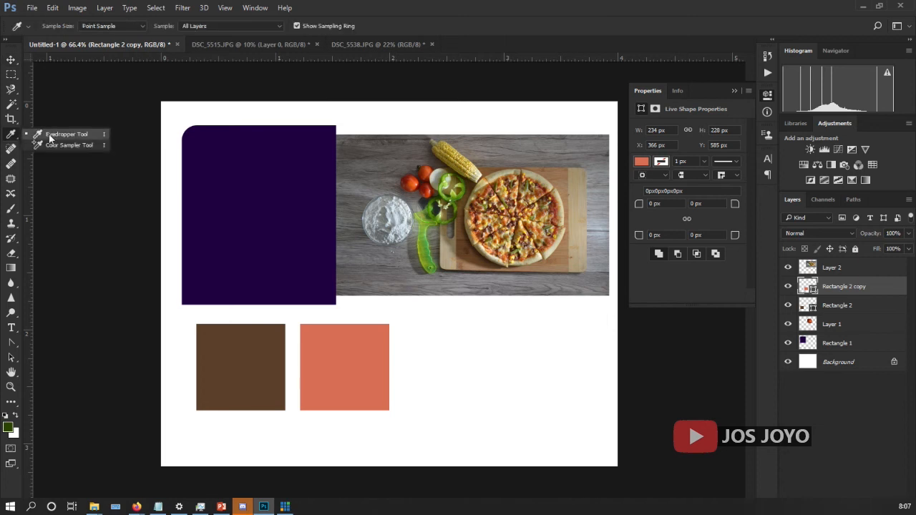
left_click(50, 135)
left_click(12, 135)
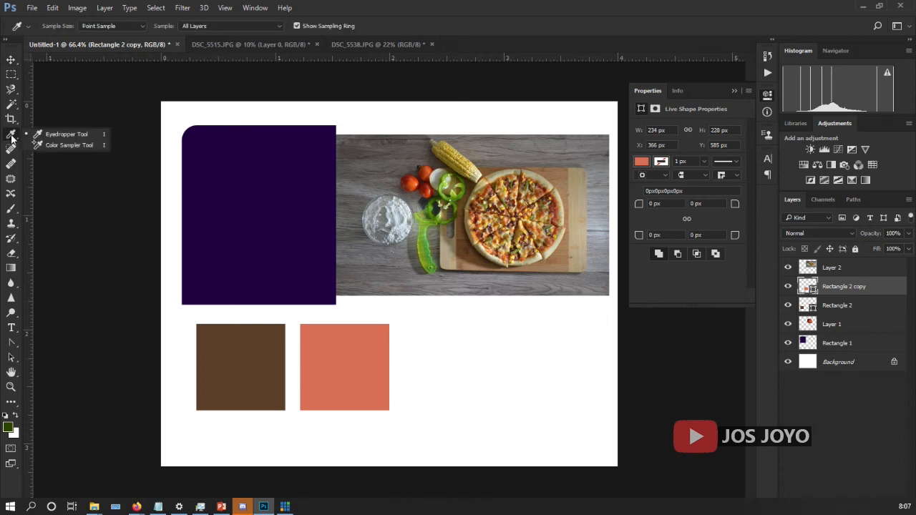
Step: Remove the small orange speck above the tomatoes on Layer 2 using the Spot Healing Brush with its size reduced to 9
left_click(11, 149)
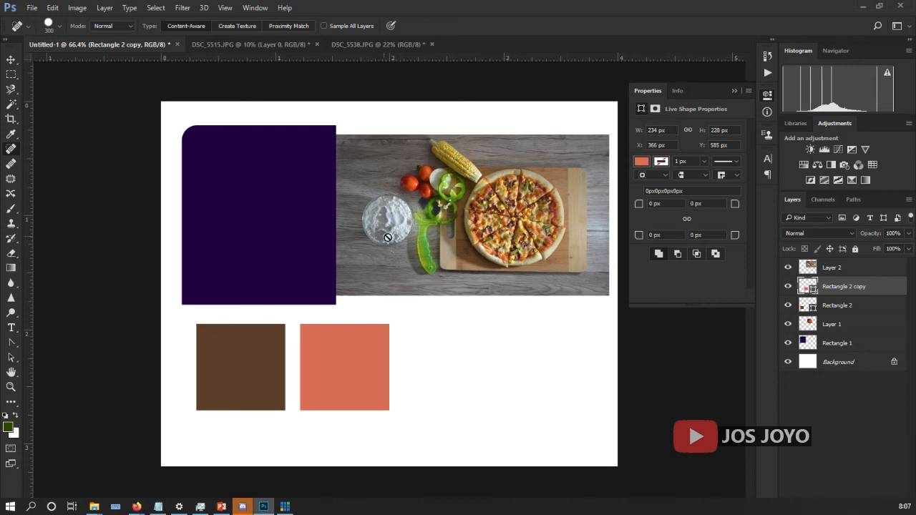
left_click(11, 59)
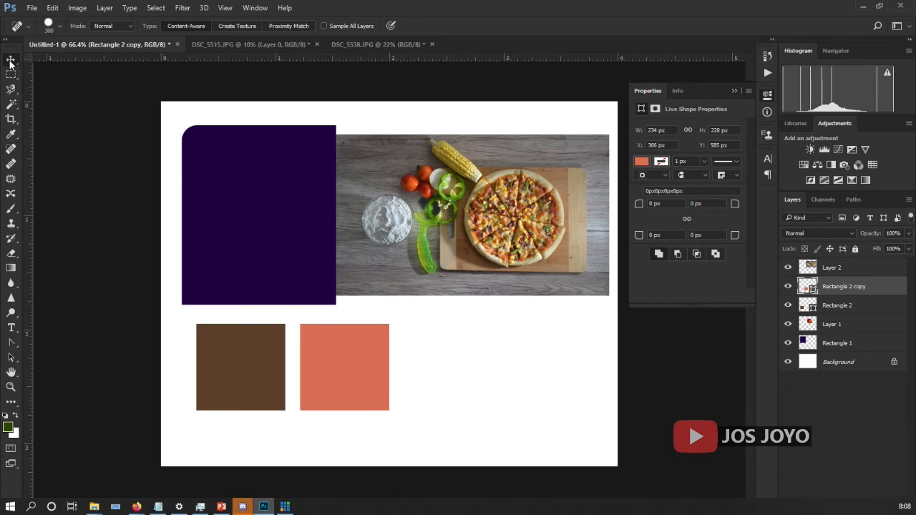
left_click(438, 223)
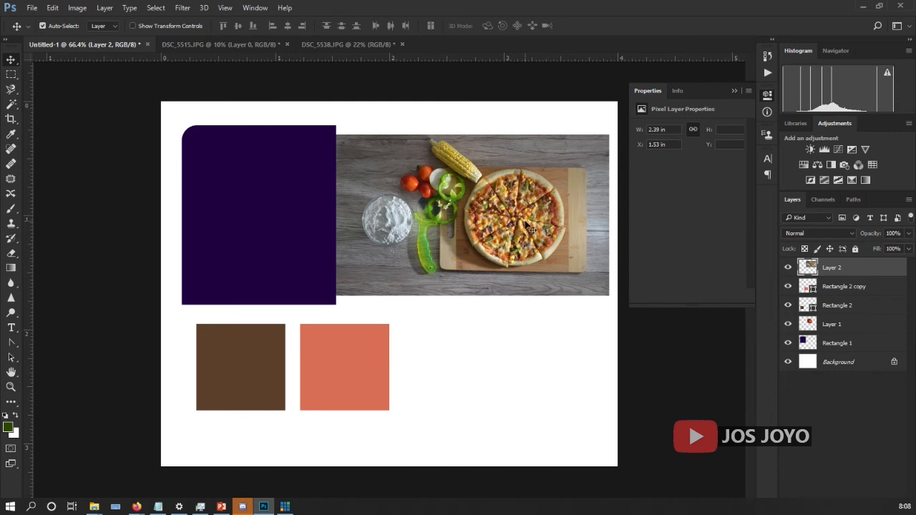
scroll(525, 221, "up", 4)
scroll(526, 214, "down", 3)
scroll(473, 90, "up", 12)
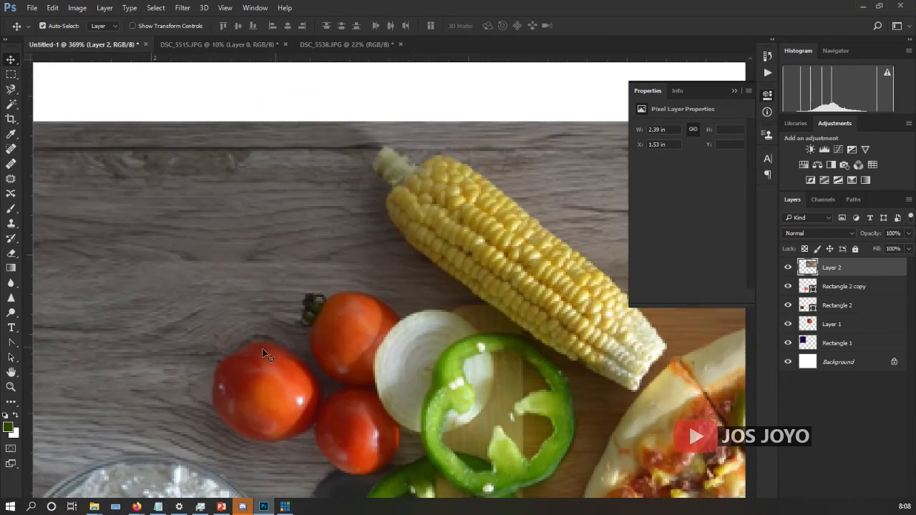
scroll(229, 349, "down", 1)
scroll(218, 339, "up", 5)
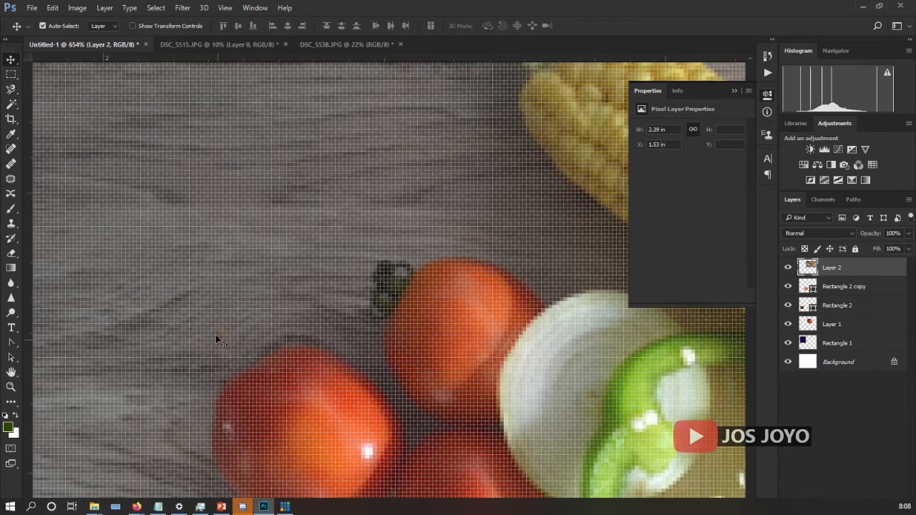
left_click(10, 149)
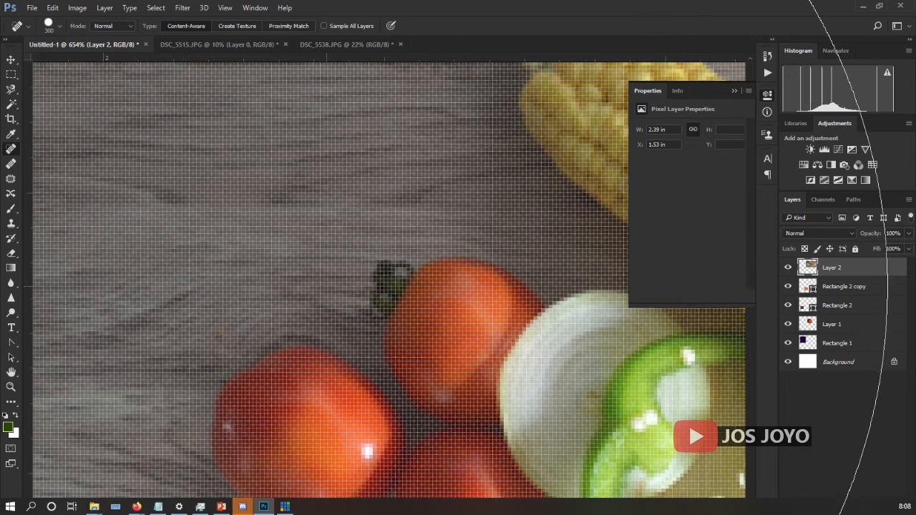
key("bracketleft")
key("bracketleft")
key("bracketleft")
key("bracketleft")
key("bracketleft")
key("bracketleft")
key("bracketleft")
key("bracketleft")
key("bracketleft")
key("bracketleft")
key("bracketleft")
key("bracketleft")
key("bracketleft")
key("bracketleft")
key("bracketleft")
key("bracketleft")
key("bracketleft")
key("bracketleft")
key("bracketleft")
key("bracketleft")
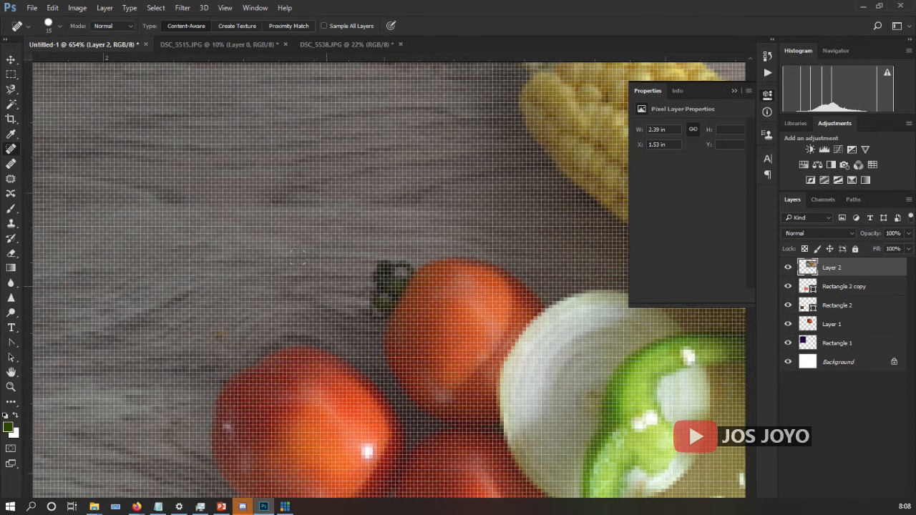
left_click(214, 325)
scroll(222, 315, "down", 8)
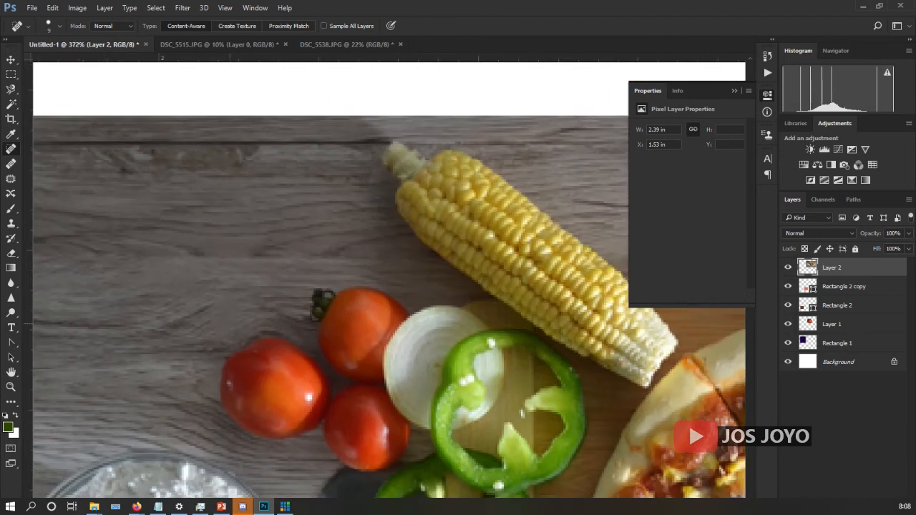
Step: Heal the white highlights on the green pepper ring in the pizza photo with the Spot Healing Brush at size 9
scroll(454, 435, "down", 1)
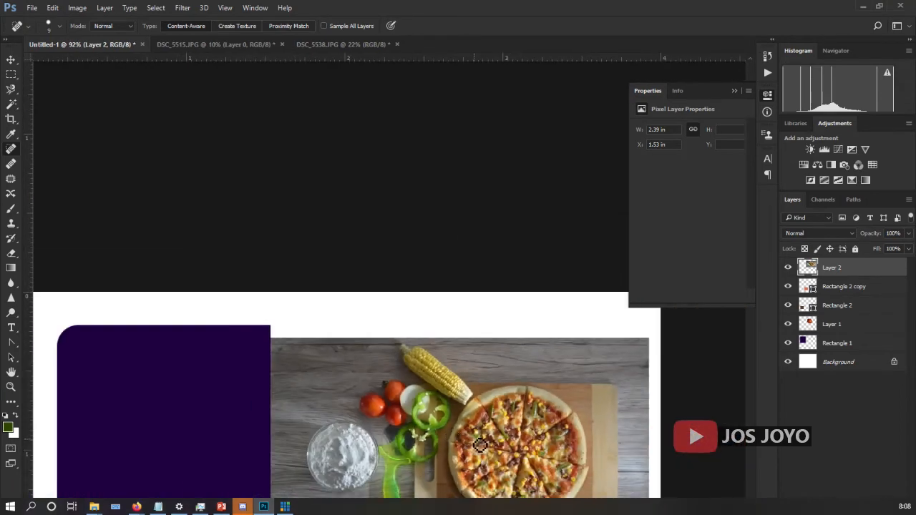
scroll(472, 447, "up", 9)
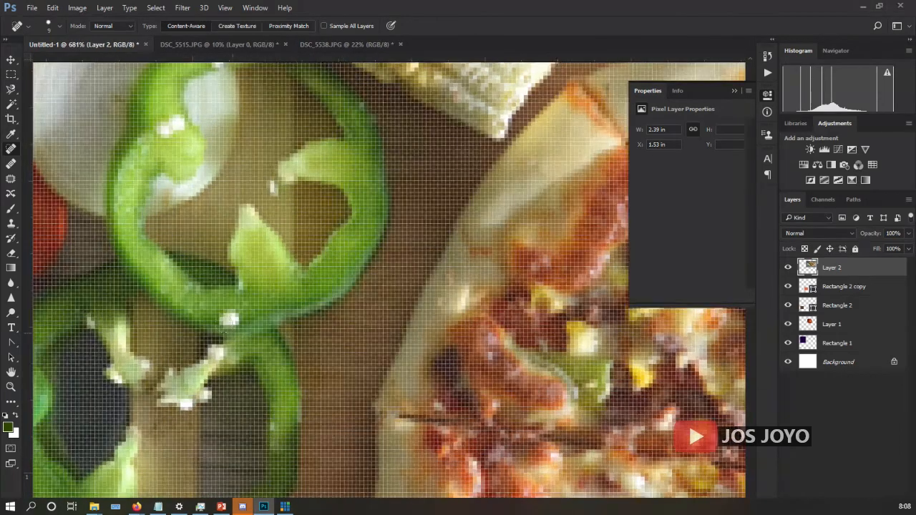
left_click(228, 317)
scroll(326, 345, "down", 4)
scroll(326, 281, "up", 6)
left_click_drag(236, 152, 285, 195)
left_click_drag(249, 156, 284, 193)
left_click_drag(177, 256, 178, 257)
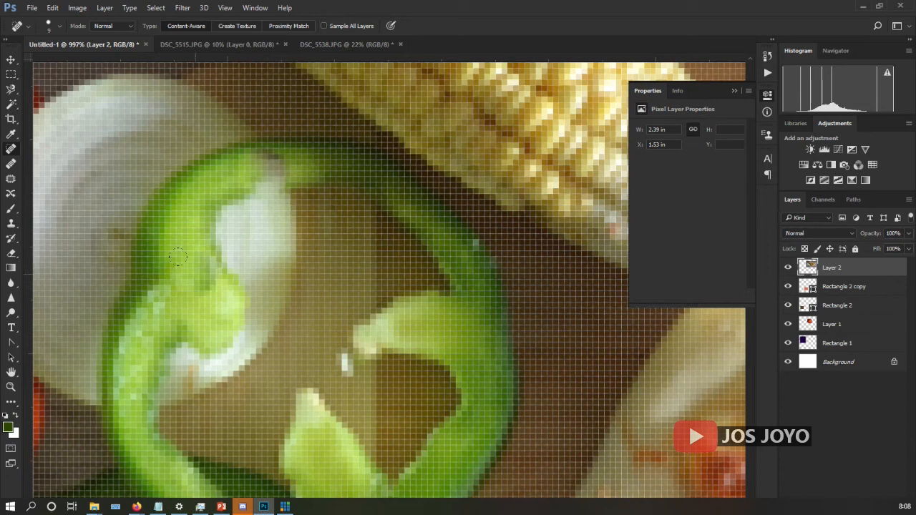
Step: Remove the spilled flour specks on the wooden table below the flour bowl with the Spot Healing Brush
scroll(231, 276, "down", 10)
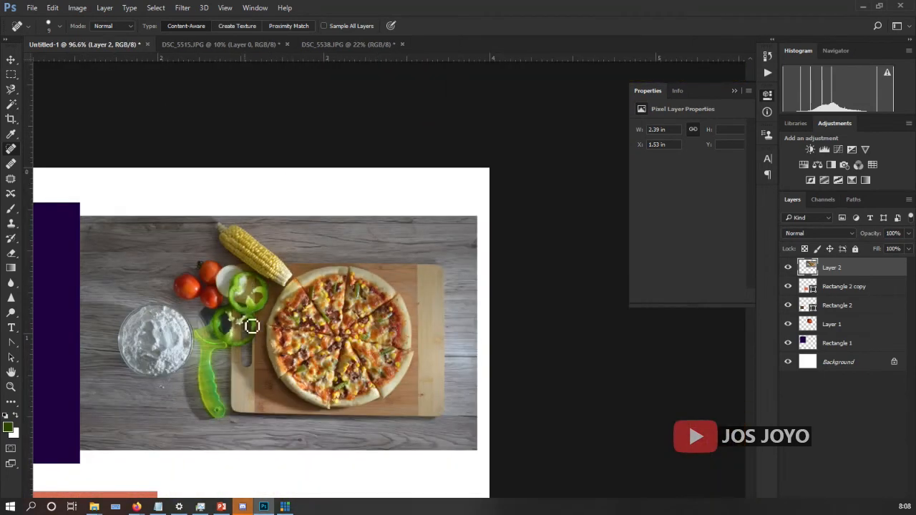
scroll(184, 410, "up", 6)
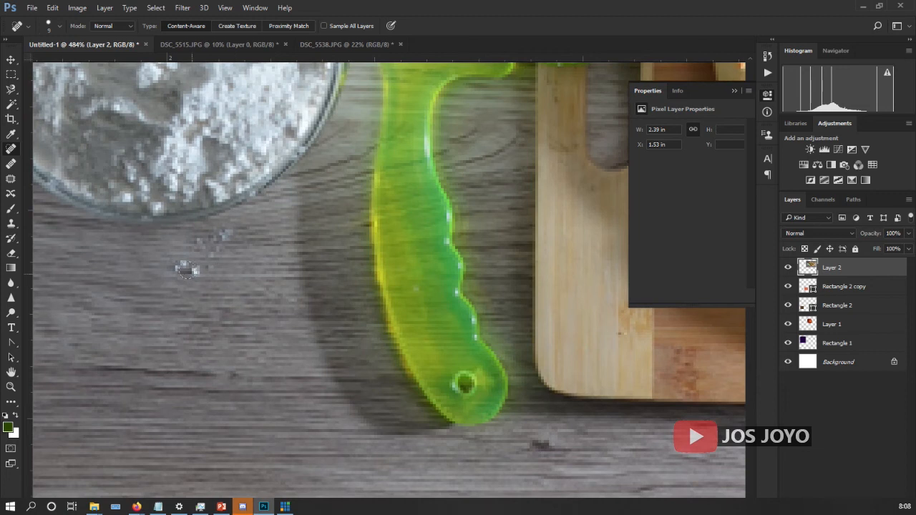
scroll(188, 276, "down", 1)
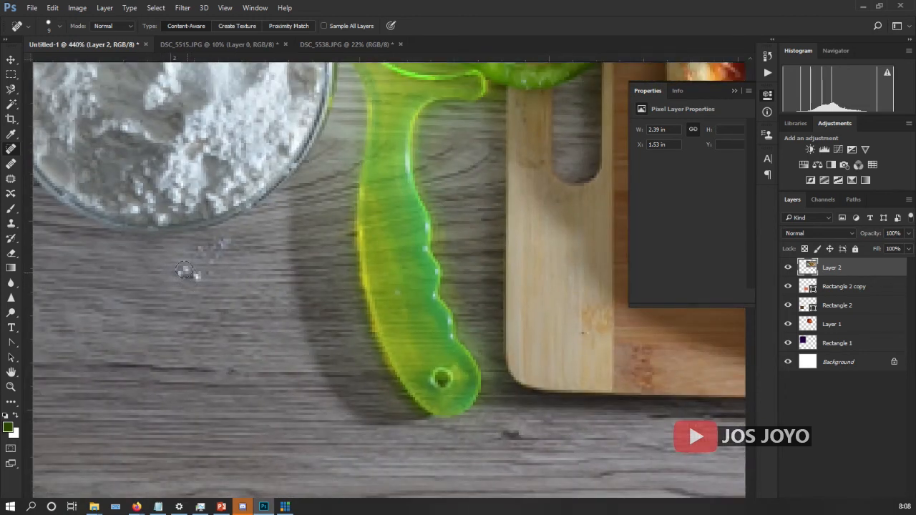
left_click_drag(181, 273, 193, 260)
left_click(217, 251)
left_click(216, 272)
left_click(201, 257)
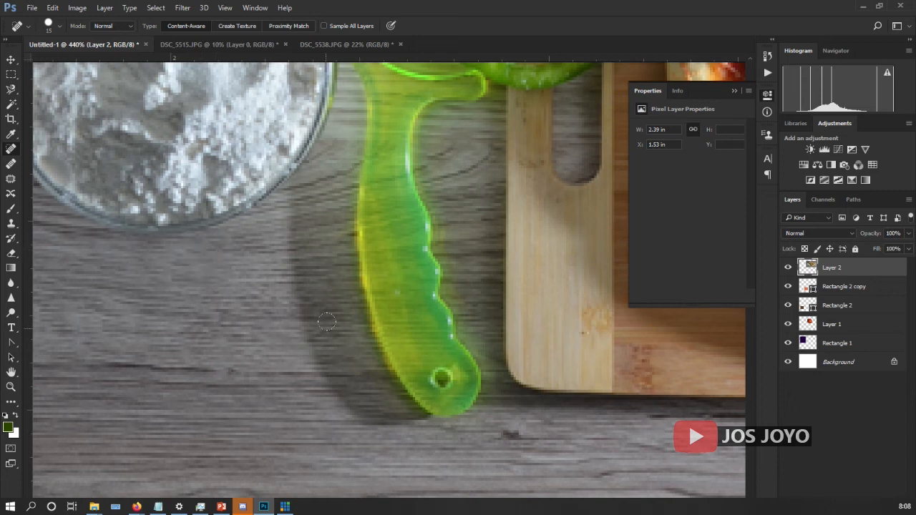
scroll(322, 327, "down", 17)
scroll(241, 334, "down", 4)
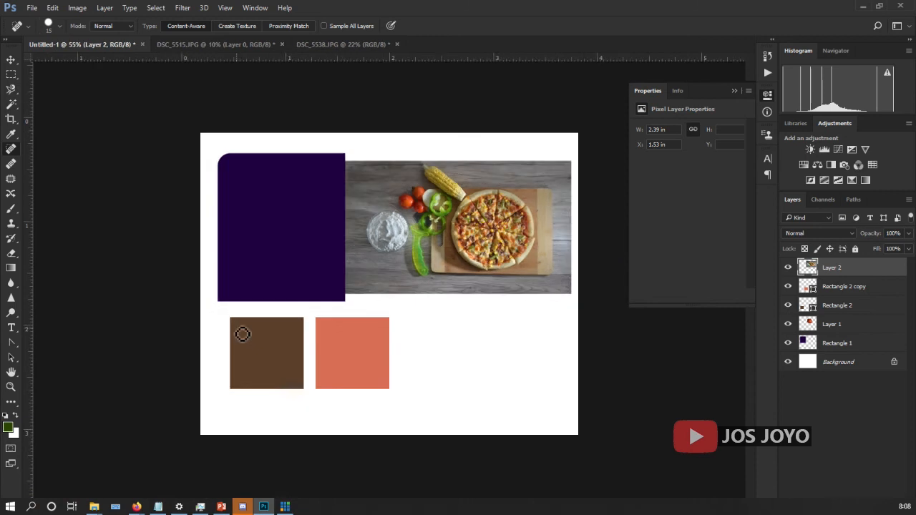
scroll(241, 333, "up", 3)
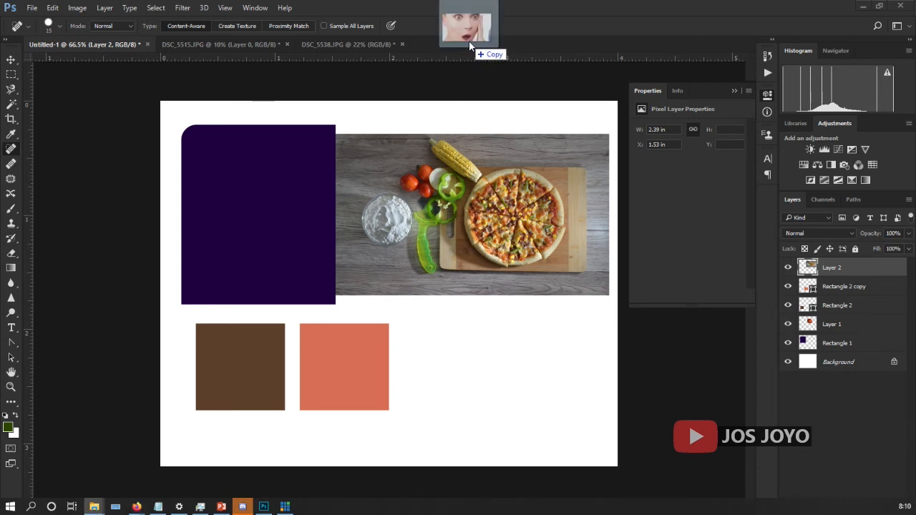
left_click_drag(468, 40, 458, 43)
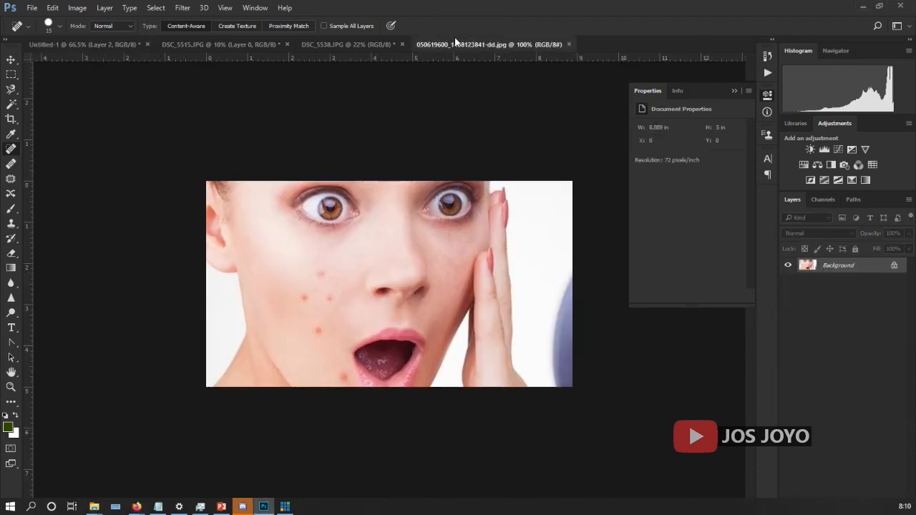
Step: Remove the five red pimples from the woman's cheek and chin with the Spot Healing Brush at size 30
scroll(285, 397, "up", 5)
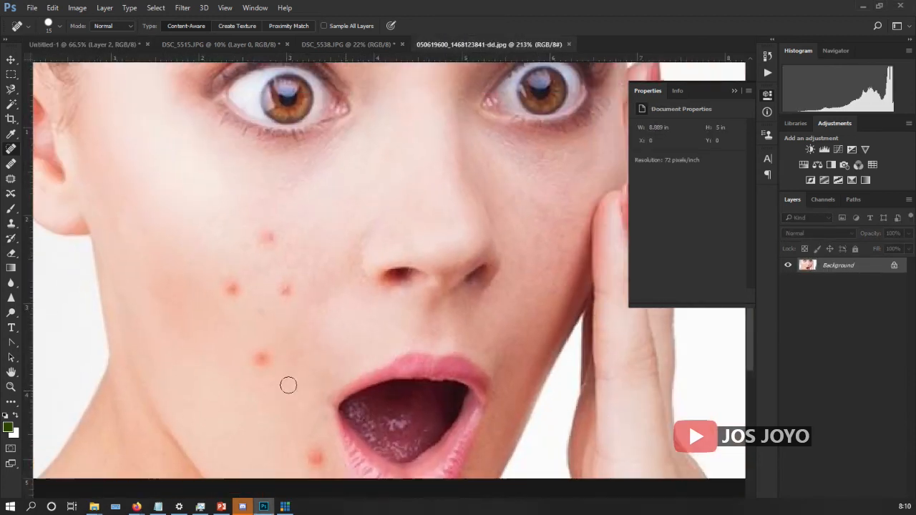
scroll(288, 385, "down", 2)
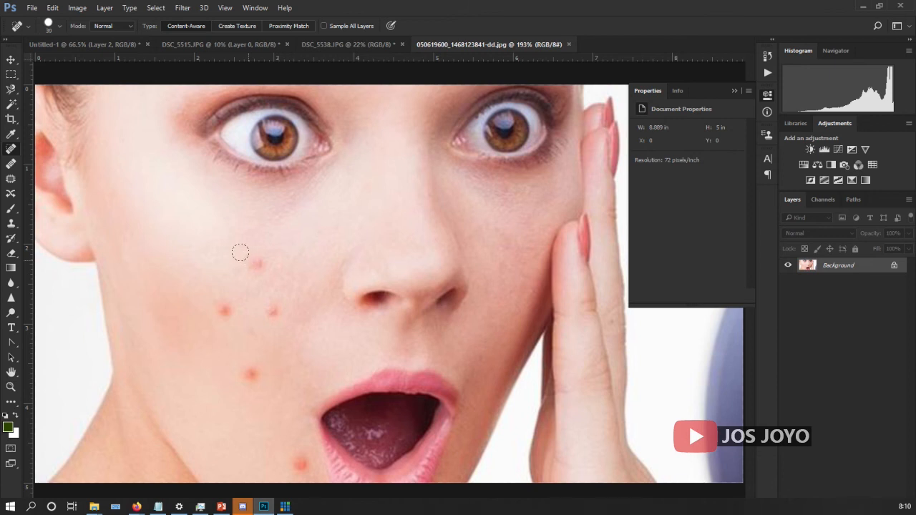
left_click(256, 262)
left_click(274, 308)
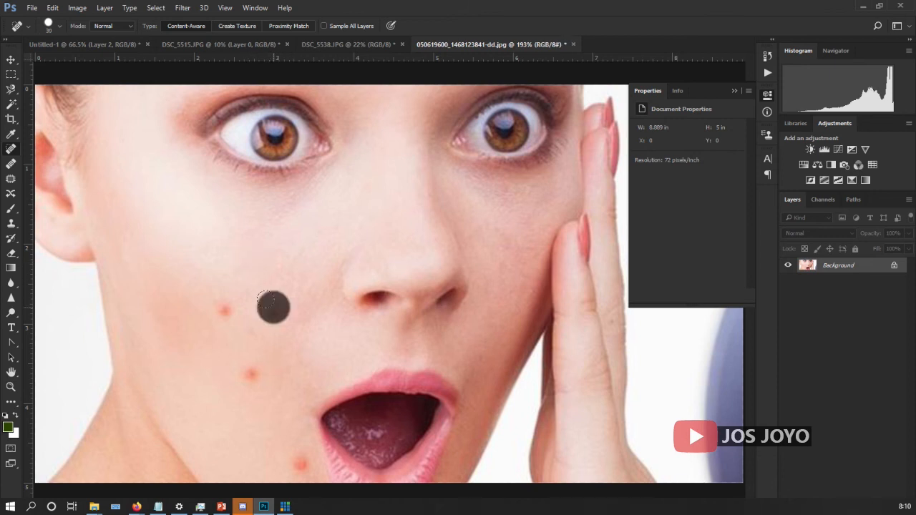
left_click(224, 312)
left_click(246, 372)
left_click(299, 464)
scroll(290, 429, "down", 3)
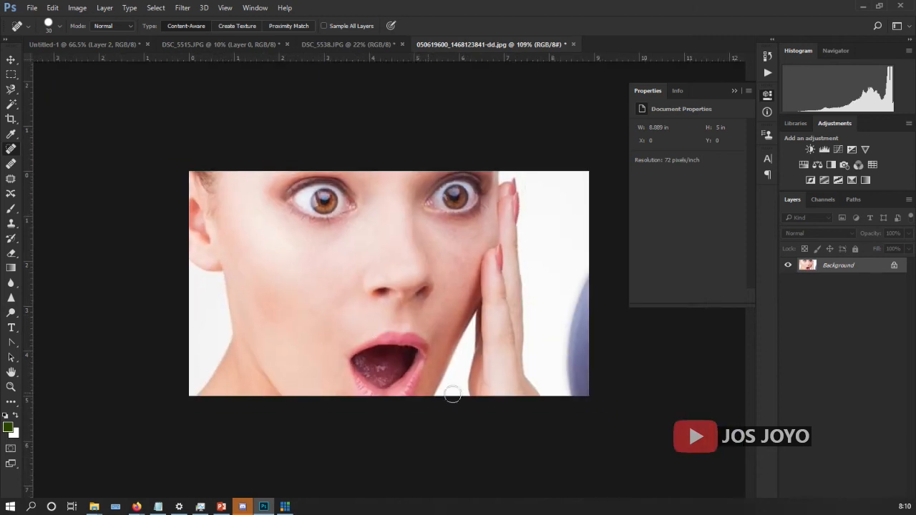
Step: Try painting a sampled nostril and eye onto the woman's cheek with the Healing Brush, and undo the strokes
scroll(497, 252, "up", 2)
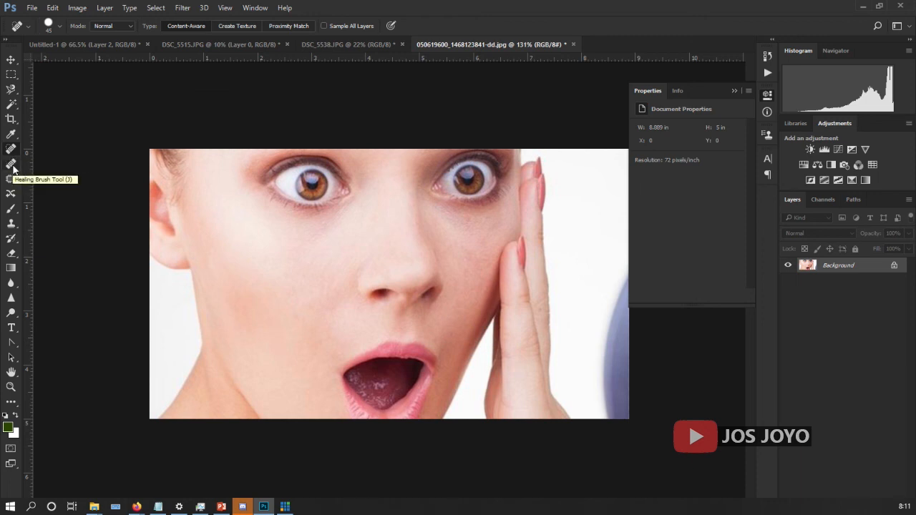
left_click(12, 165)
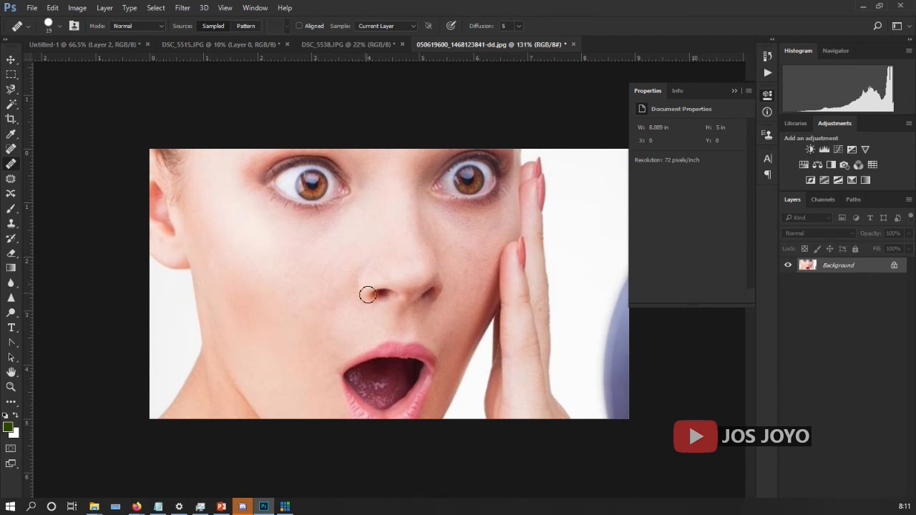
left_click(383, 292, "alt")
mouse_move(313, 280)
left_mouse_down()
mouse_move(322, 278)
mouse_move(315, 283)
left_mouse_up()
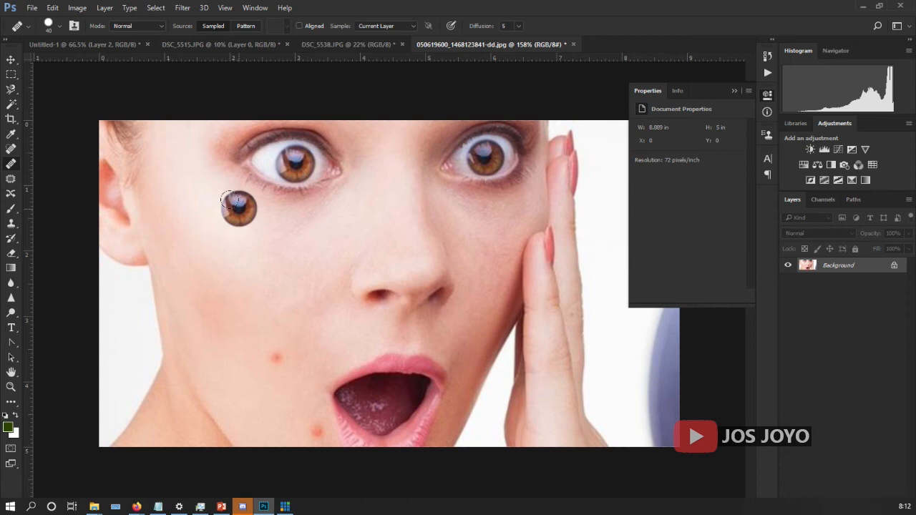
key("ctrl+z")
Step: Outline the pimple on the lower cheek with the Patch tool, replace it with clean skin from just above, and clear the selection
left_click(12, 180)
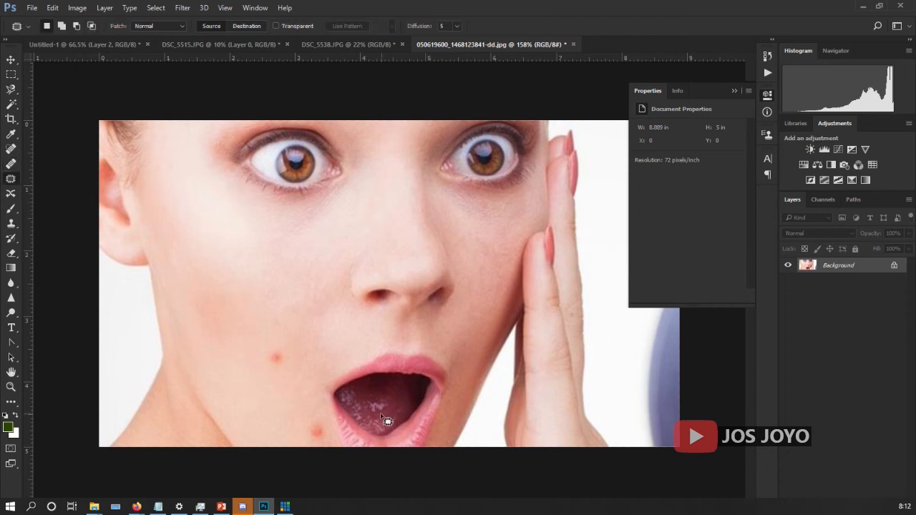
left_click_drag(276, 353, 287, 382)
scroll(286, 383, "up", 2)
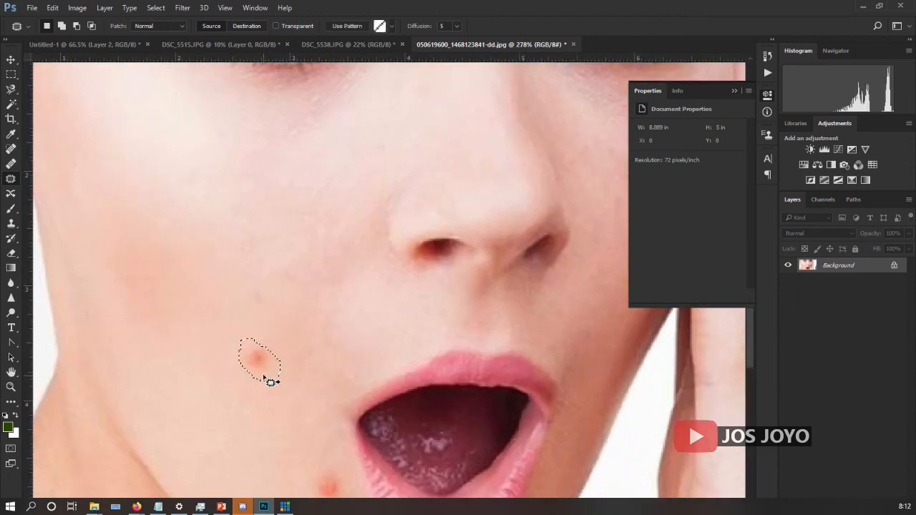
scroll(272, 380, "up", 2)
left_click_drag(266, 372, 307, 297)
scroll(344, 327, "down", 2)
scroll(347, 331, "down", 1)
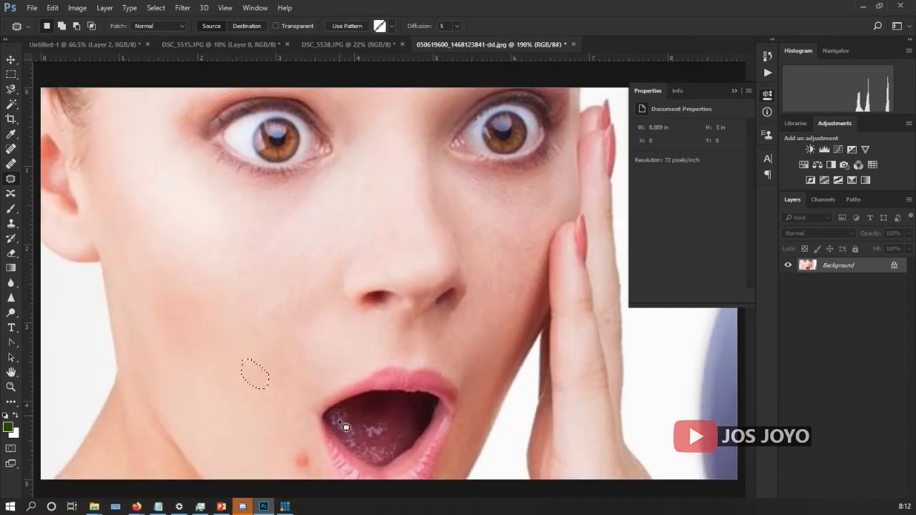
left_click(305, 440)
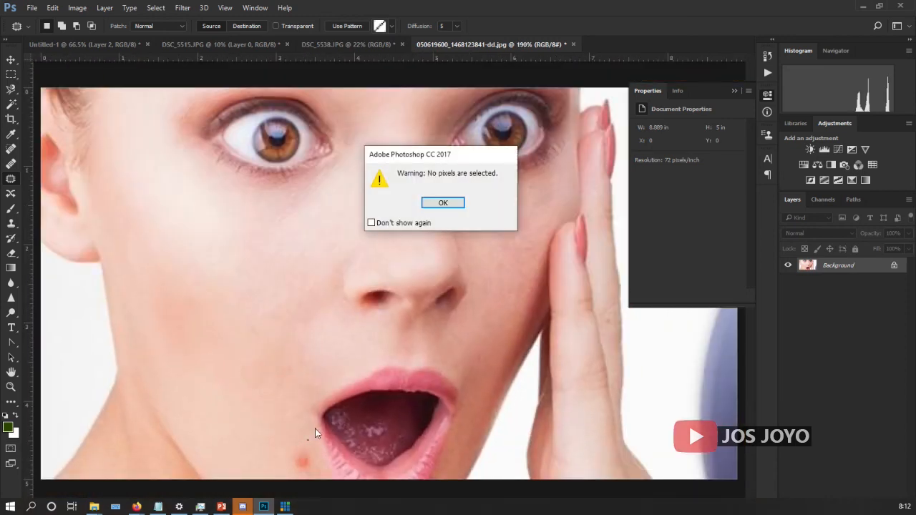
Step: Outline the pimple beside the corner of the mouth with the Patch tool and replace it with clean cheek skin from above
left_click(443, 202)
mouse_move(302, 451)
left_mouse_down()
mouse_move(286, 466)
mouse_move(303, 448)
mouse_move(270, 396)
left_mouse_up()
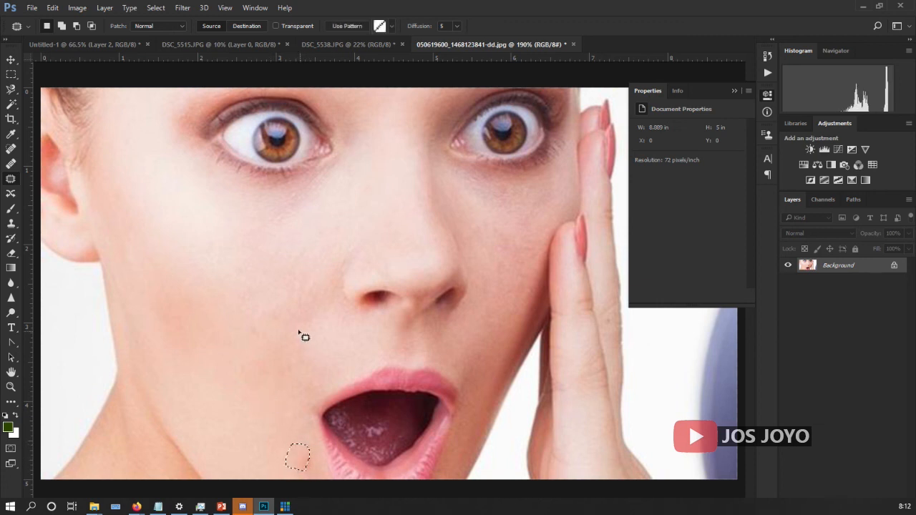
Step: Outline the woman's eye nearest the ear with the Content-Aware Move tool and try moving it onto the cheek
left_click(11, 194)
mouse_move(193, 207)
left_mouse_down()
mouse_move(272, 218)
mouse_move(252, 291)
mouse_move(197, 171)
mouse_move(292, 211)
left_mouse_up()
left_click_drag(219, 203, 143, 293)
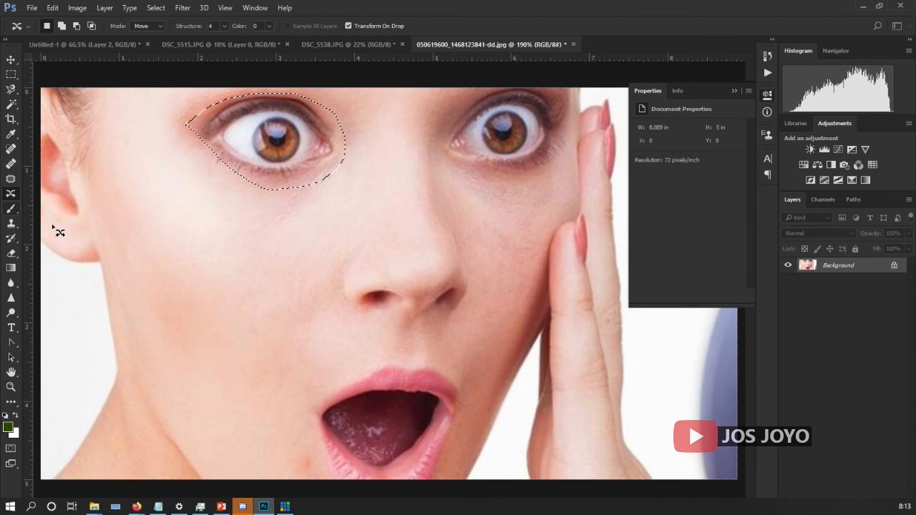
Step: Paint dark green over most of the Untitled-1 canvas on Layer 2 with the Brush tool at size 250 and 50% opacity
left_click(10, 208)
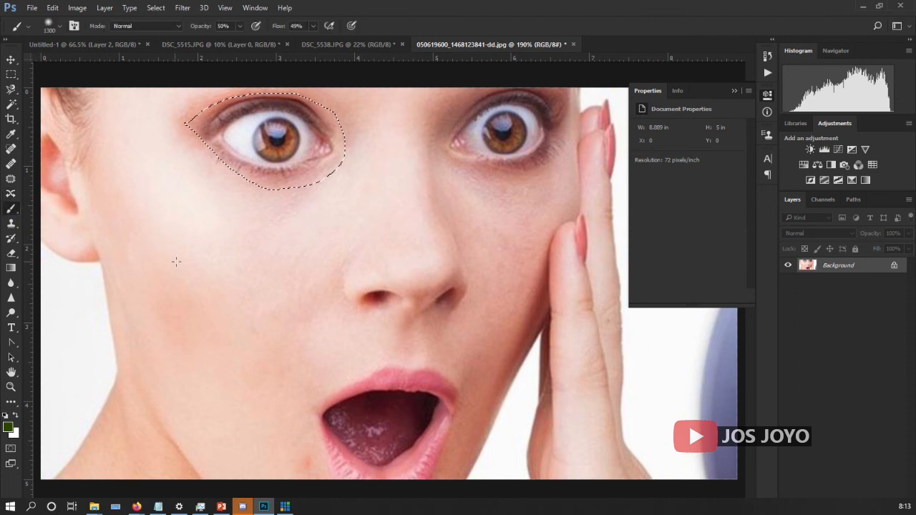
left_click(104, 43)
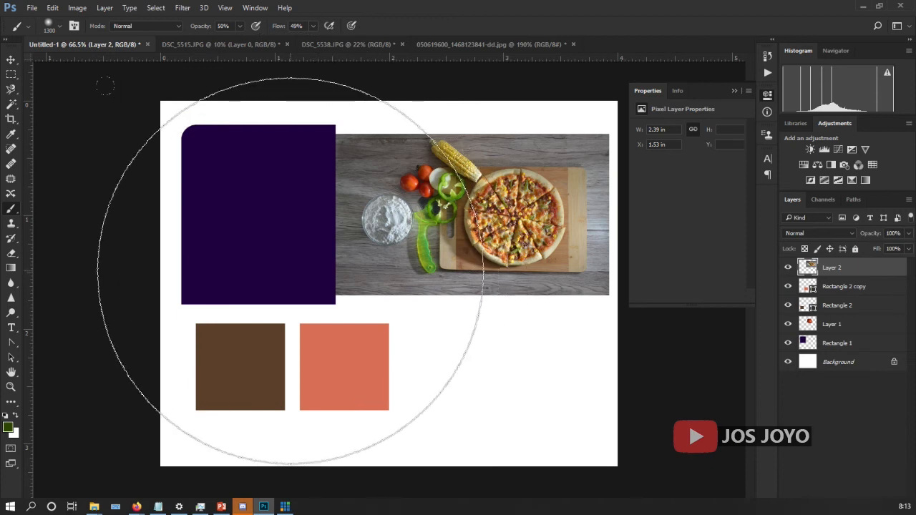
key("bracketleft")
key("bracketleft")
key("bracketleft")
key("bracketleft")
key("bracketleft")
key("bracketleft")
key("bracketleft")
key("bracketleft")
key("bracketleft")
key("bracketleft")
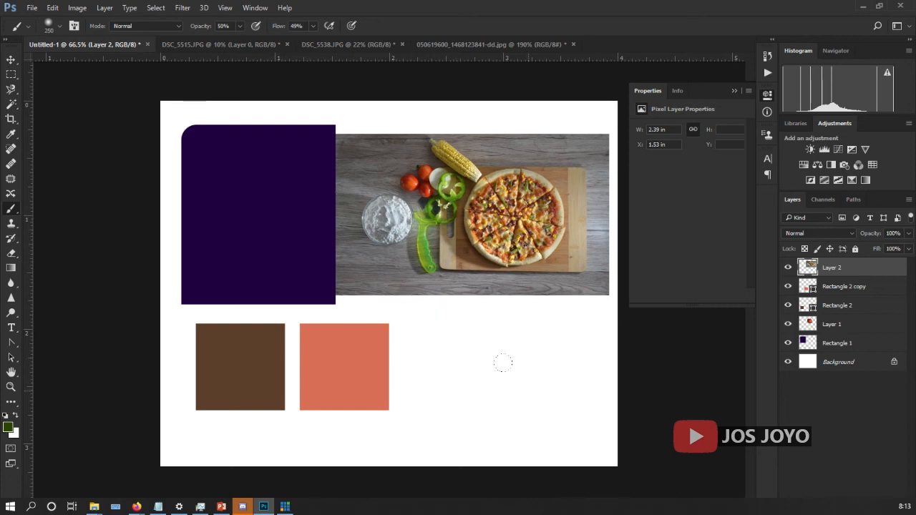
mouse_move(509, 351)
left_mouse_down()
mouse_move(457, 338)
mouse_move(511, 336)
mouse_move(495, 329)
mouse_move(486, 364)
mouse_move(464, 371)
mouse_move(435, 357)
mouse_move(429, 367)
mouse_move(399, 313)
mouse_move(402, 296)
mouse_move(335, 291)
mouse_move(288, 237)
mouse_move(284, 204)
mouse_move(308, 215)
mouse_move(345, 115)
mouse_move(359, 107)
mouse_move(551, 146)
mouse_move(557, 325)
mouse_move(515, 376)
mouse_move(457, 324)
mouse_move(494, 282)
mouse_move(525, 442)
mouse_move(540, 454)
mouse_move(475, 458)
mouse_move(395, 403)
mouse_move(298, 295)
mouse_move(152, 301)
mouse_move(281, 376)
mouse_move(318, 415)
mouse_move(447, 401)
mouse_move(267, 377)
left_mouse_up()
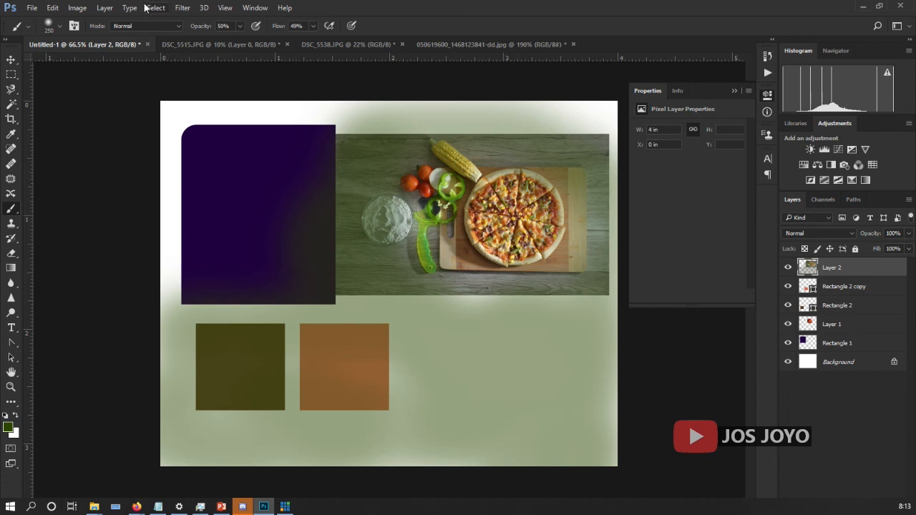
Step: Look over the brush presets, and revert Untitled-1 to the history state before the green brush stroke
left_click(60, 26)
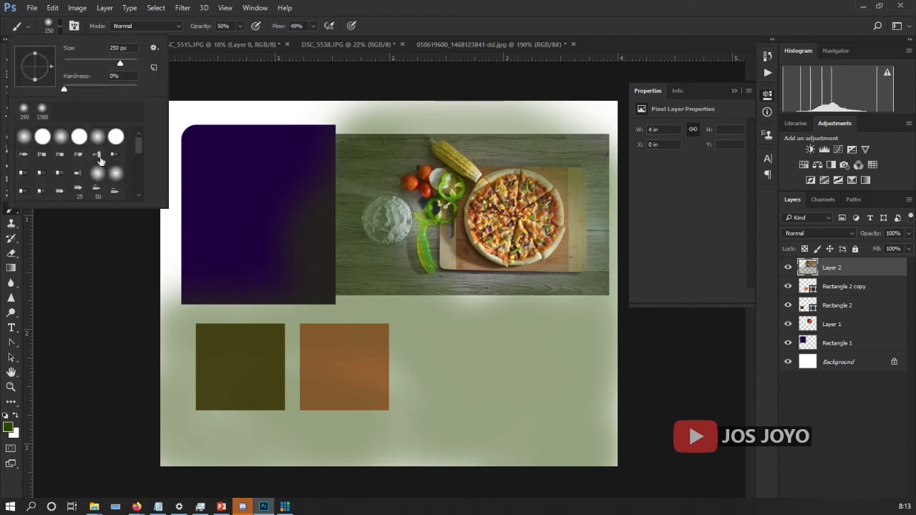
left_click(241, 29)
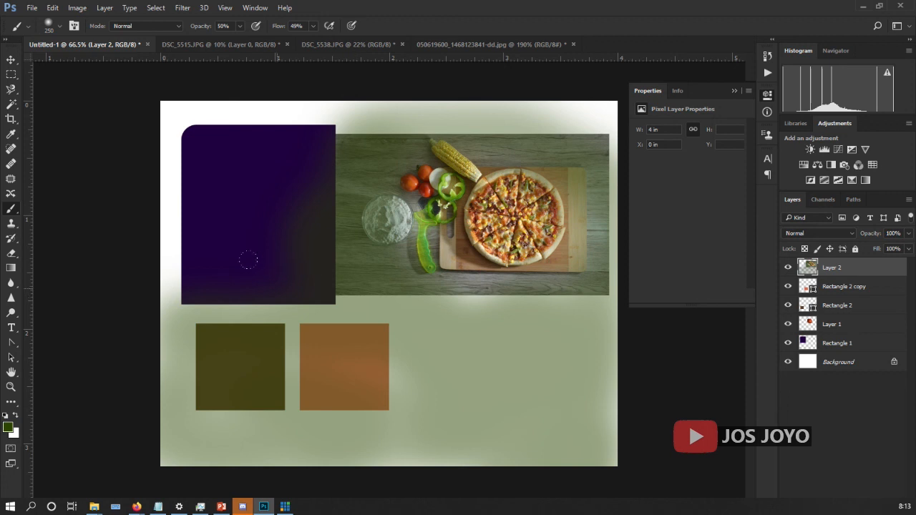
left_click(767, 56)
scroll(703, 144, "up", 4)
scroll(704, 143, "down", 1)
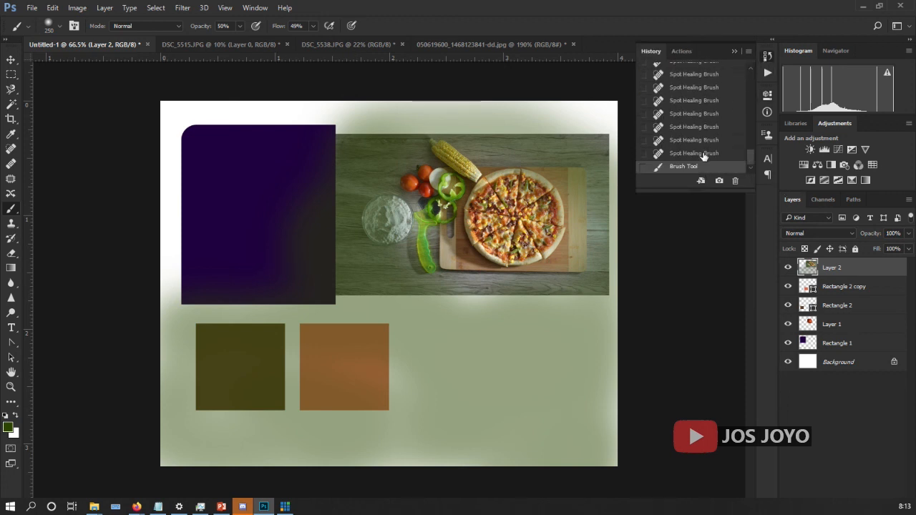
left_click(704, 153)
Step: Clone the tomatoes, onion and green pepper onto the wood beside them in DSC_5515.JPG with the Clone Stamp at size 300
left_click(9, 226)
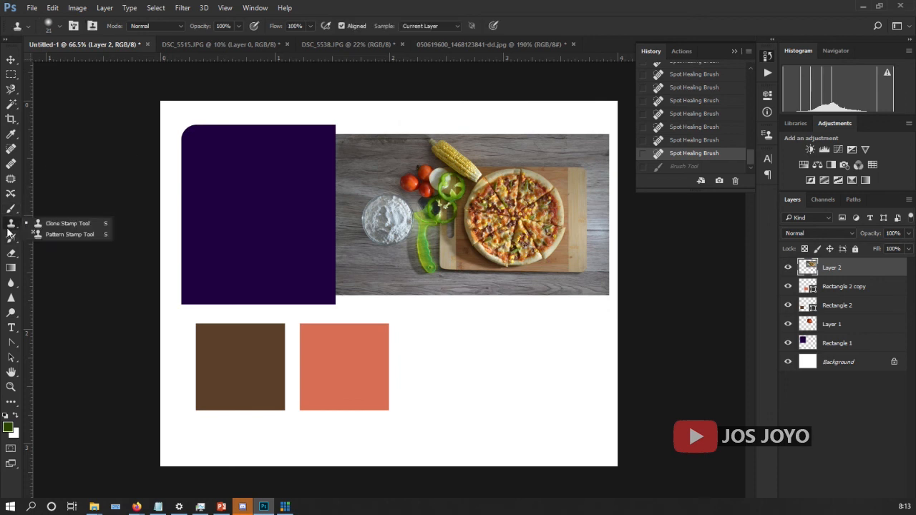
left_click(61, 226)
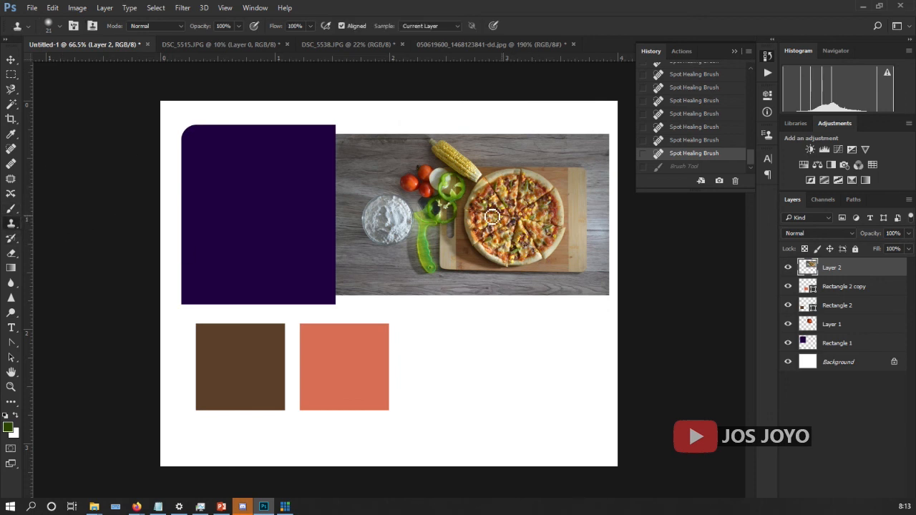
left_click(220, 45)
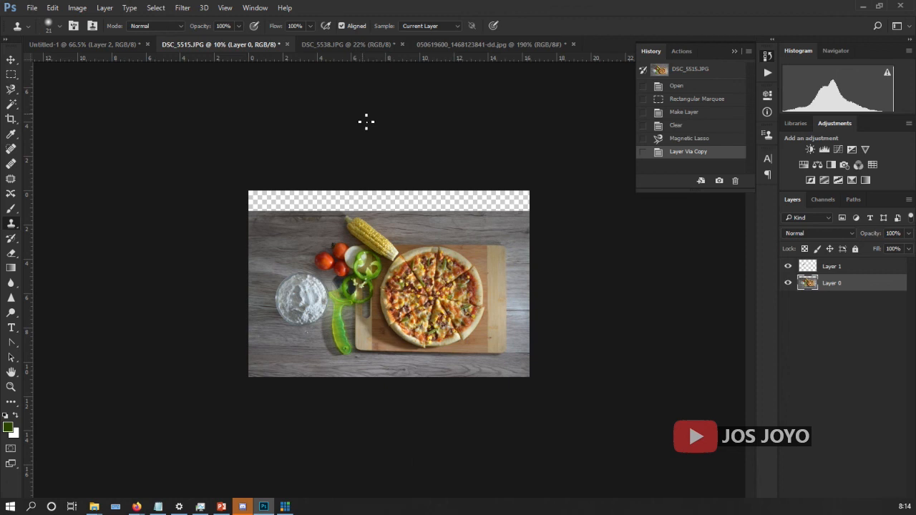
scroll(327, 276, "up", 5)
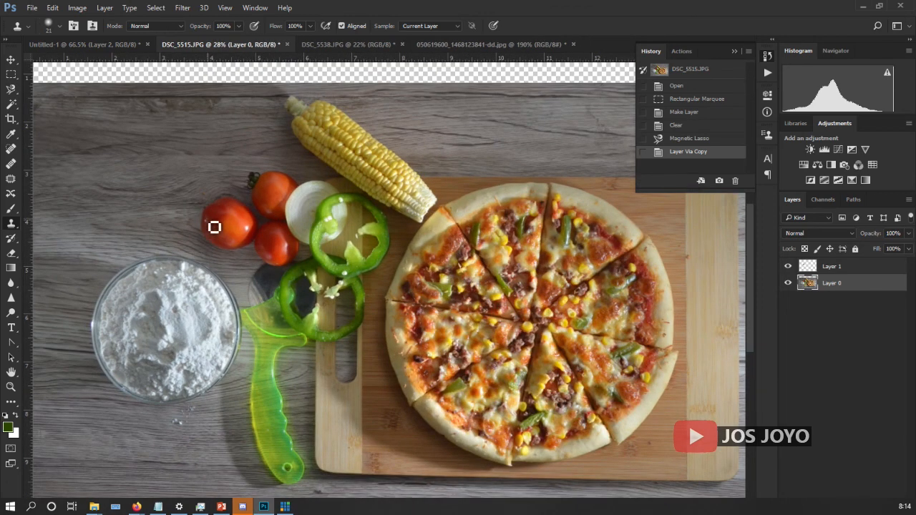
scroll(228, 231, "up", 1)
scroll(234, 239, "down", 1)
key("bracketright")
key("bracketright")
key("bracketright")
key("bracketright")
key("bracketright")
key("bracketright")
key("bracketright")
key("bracketright")
key("bracketright")
key("bracketright")
key("bracketright")
key("bracketright")
key("bracketright")
key("bracketright")
key("bracketright")
key("bracketright")
left_click(226, 221, "alt")
mouse_move(153, 201)
left_mouse_down()
mouse_move(145, 183)
mouse_move(161, 201)
mouse_move(129, 186)
mouse_move(125, 204)
mouse_move(129, 198)
mouse_move(166, 218)
mouse_move(144, 181)
left_mouse_up()
mouse_move(126, 183)
left_mouse_down()
mouse_move(164, 173)
mouse_move(188, 159)
mouse_move(205, 170)
mouse_move(189, 156)
mouse_move(193, 149)
mouse_move(260, 169)
mouse_move(283, 187)
mouse_move(216, 178)
mouse_move(218, 200)
mouse_move(184, 200)
mouse_move(176, 208)
mouse_move(244, 222)
mouse_move(202, 235)
mouse_move(247, 246)
mouse_move(227, 253)
mouse_move(214, 246)
mouse_move(244, 248)
mouse_move(272, 234)
mouse_move(266, 197)
left_mouse_up()
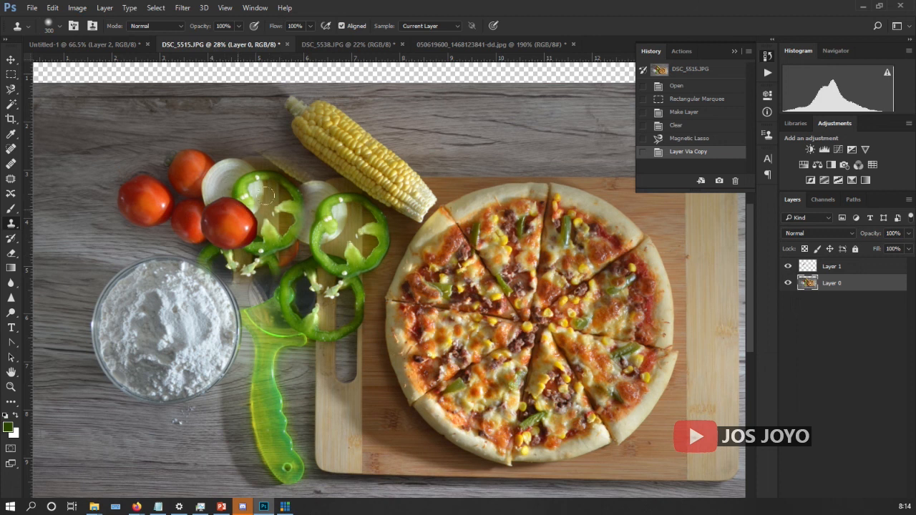
left_click_drag(233, 166, 232, 161)
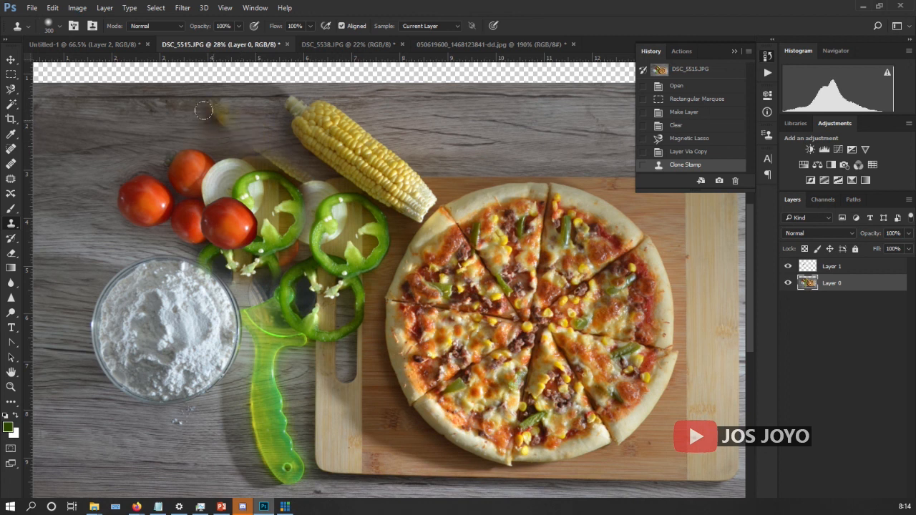
Step: Sample clean wood grain beside the corn and clone it over the stray corn fragments with the Clone Stamp
left_click(234, 109, "alt")
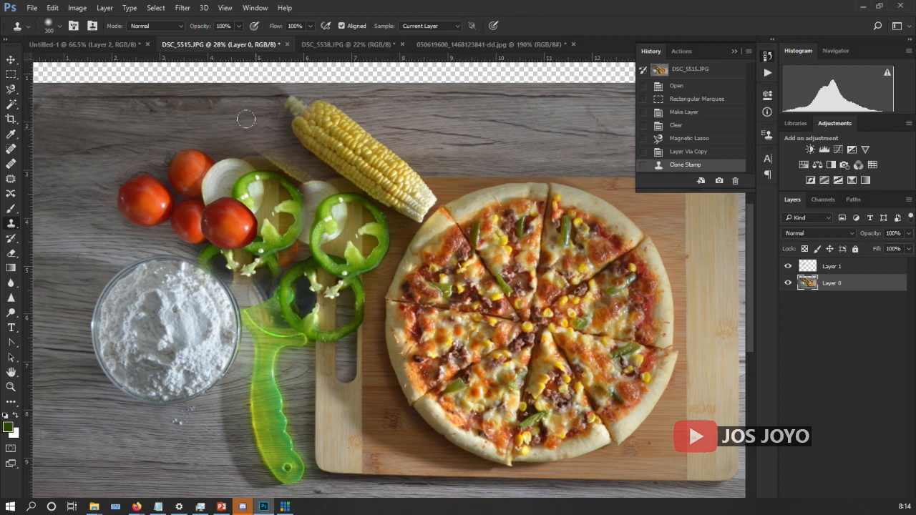
mouse_move(256, 128)
left_mouse_down()
mouse_move(251, 145)
mouse_move(303, 174)
mouse_move(247, 152)
mouse_move(311, 159)
mouse_move(304, 164)
left_mouse_up()
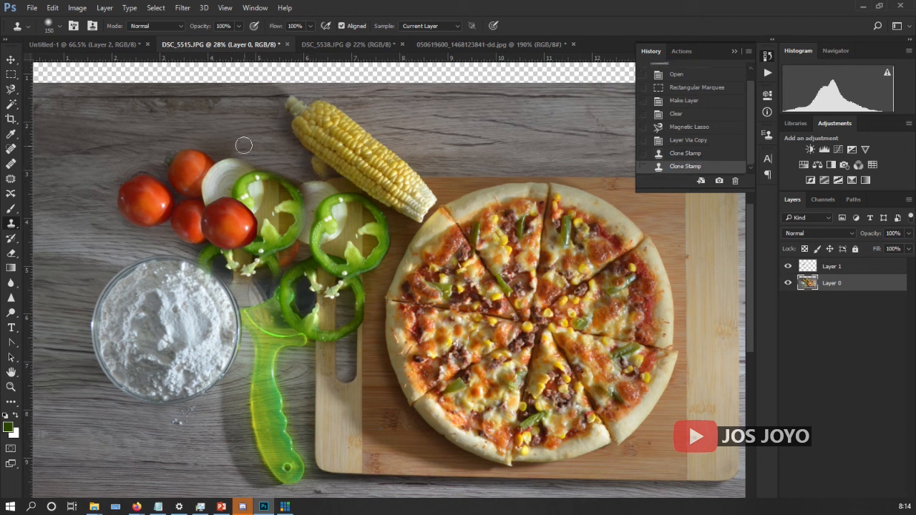
left_click(236, 137)
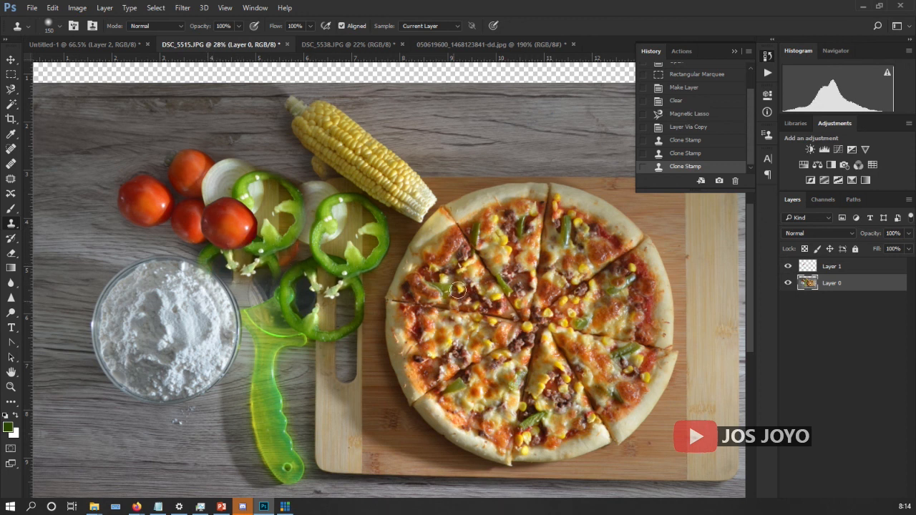
Step: Paint the original vegetables and wood back over the cloned area of DSC_5515.JPG with the History Brush at size 700
left_click(87, 45)
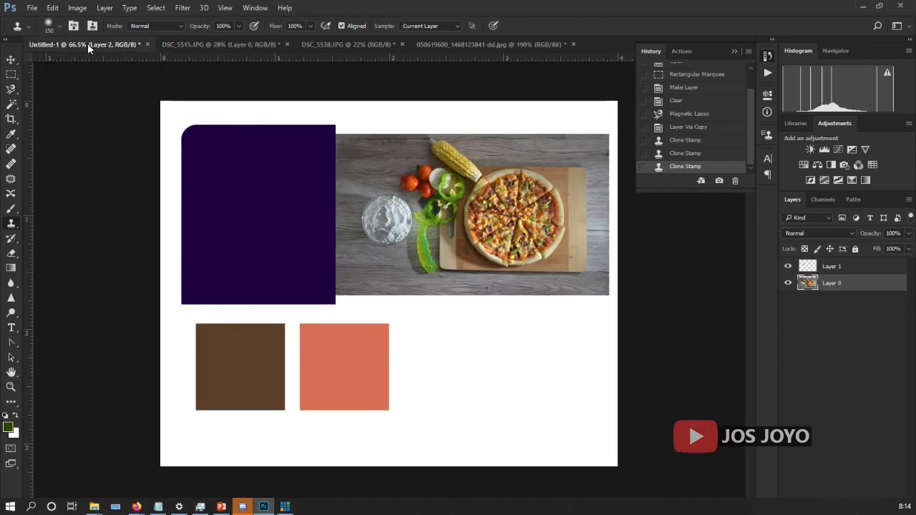
left_click(14, 240)
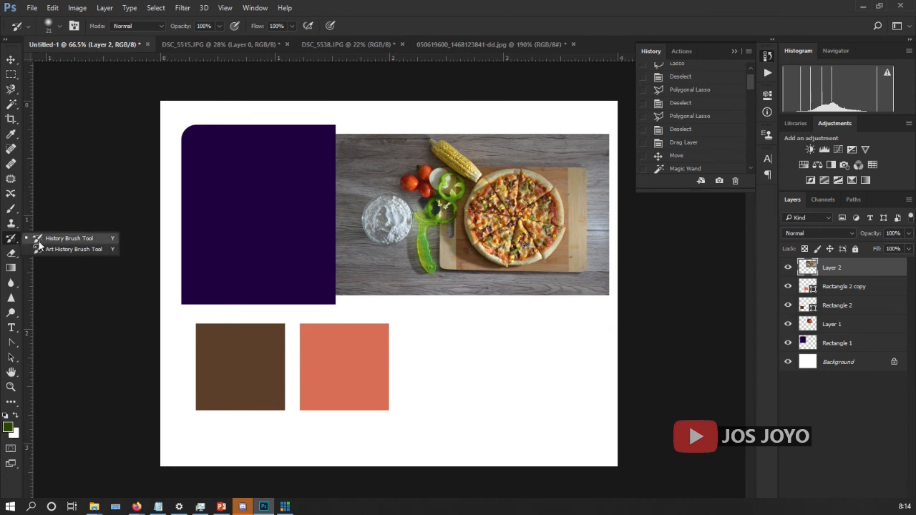
left_click(202, 45)
left_click(201, 45)
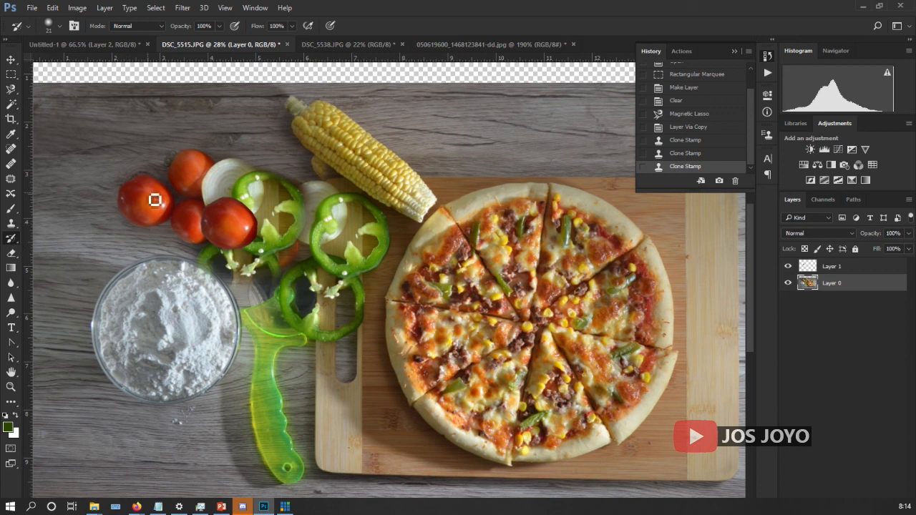
key("bracketright")
key("bracketright")
key("bracketright")
key("bracketright")
key("bracketright")
key("bracketright")
key("bracketright")
key("bracketright")
key("bracketright")
key("bracketright")
mouse_move(113, 157)
left_mouse_down()
mouse_move(143, 208)
mouse_move(179, 179)
mouse_move(229, 182)
mouse_move(189, 201)
mouse_move(272, 215)
mouse_move(318, 168)
left_mouse_up()
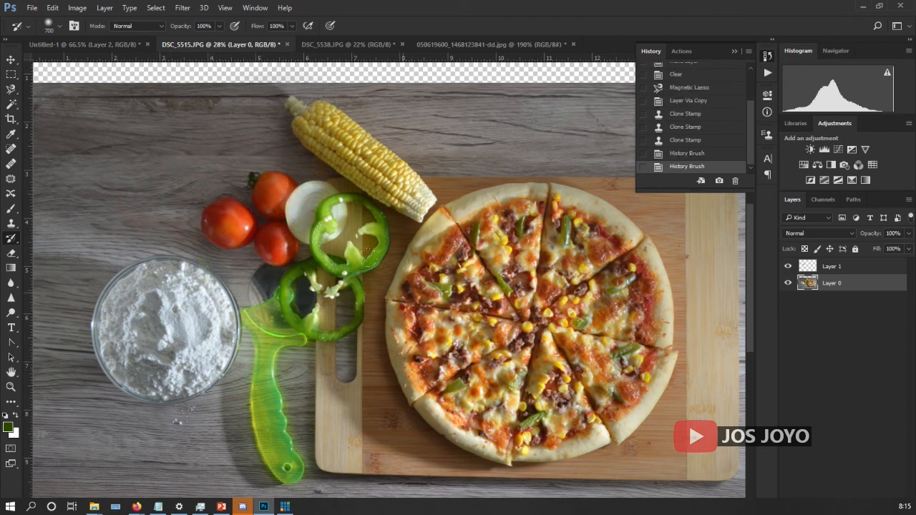
Step: Erase a looping line diagonally across the purple square on the Rectangle 1 layer of Untitled-1 with the size 13 Eraser
left_click(12, 254)
left_click(103, 44)
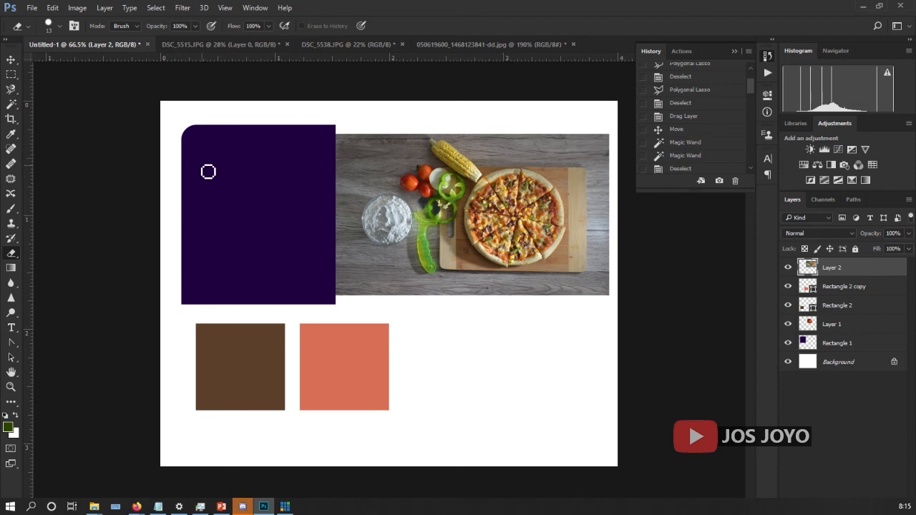
left_click(215, 178)
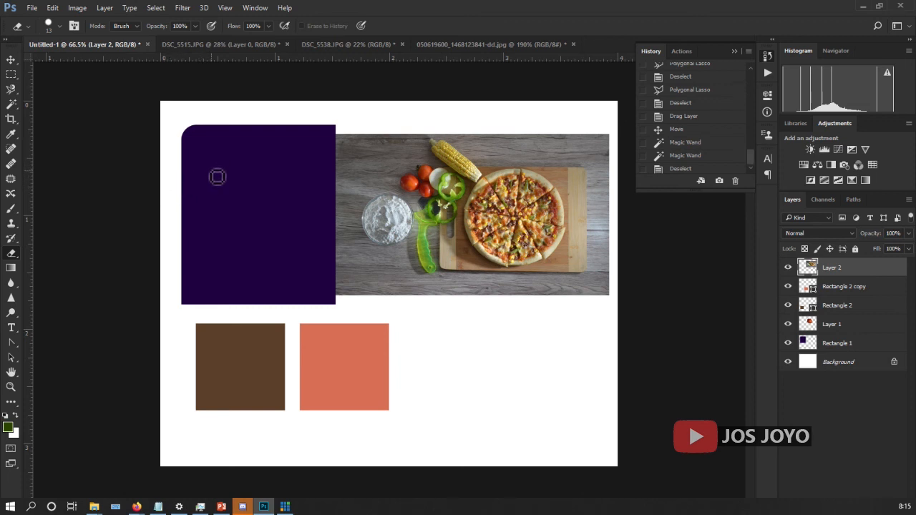
left_click(206, 174)
left_click(830, 343)
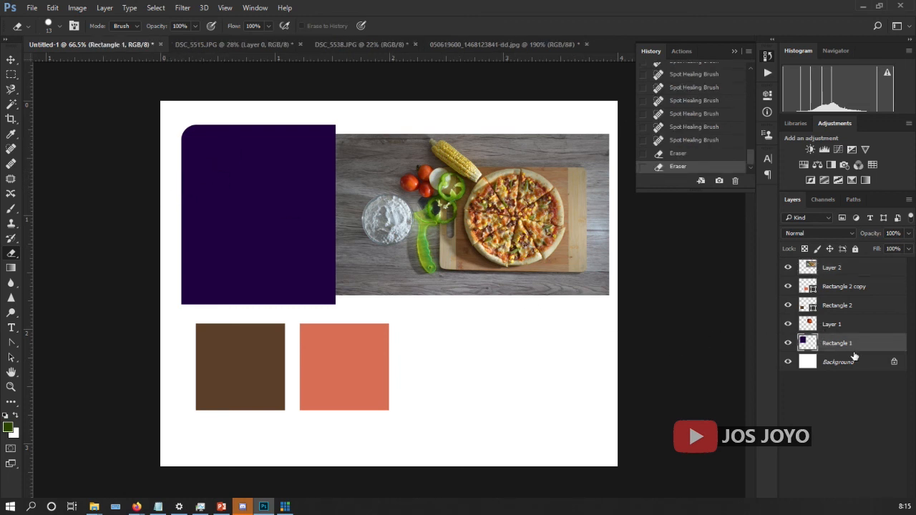
mouse_move(173, 192)
left_mouse_down()
mouse_move(237, 180)
mouse_move(243, 144)
mouse_move(231, 138)
mouse_move(209, 174)
mouse_move(225, 213)
mouse_move(268, 198)
mouse_move(264, 176)
mouse_move(246, 202)
mouse_move(257, 246)
mouse_move(303, 238)
mouse_move(278, 233)
mouse_move(281, 255)
mouse_move(337, 310)
left_mouse_up()
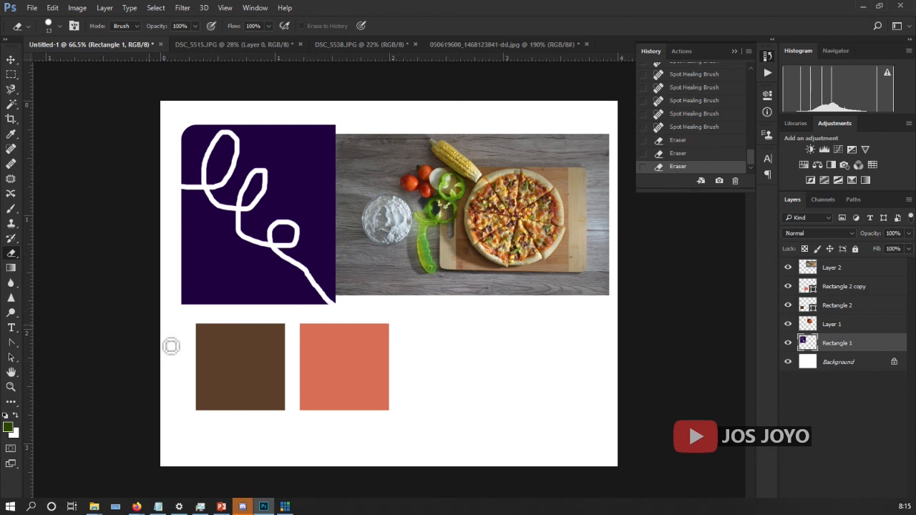
Step: Try blurring the flour in the glass bowl of Untitled-1 with the Blur tool at 50% strength
left_click(11, 269)
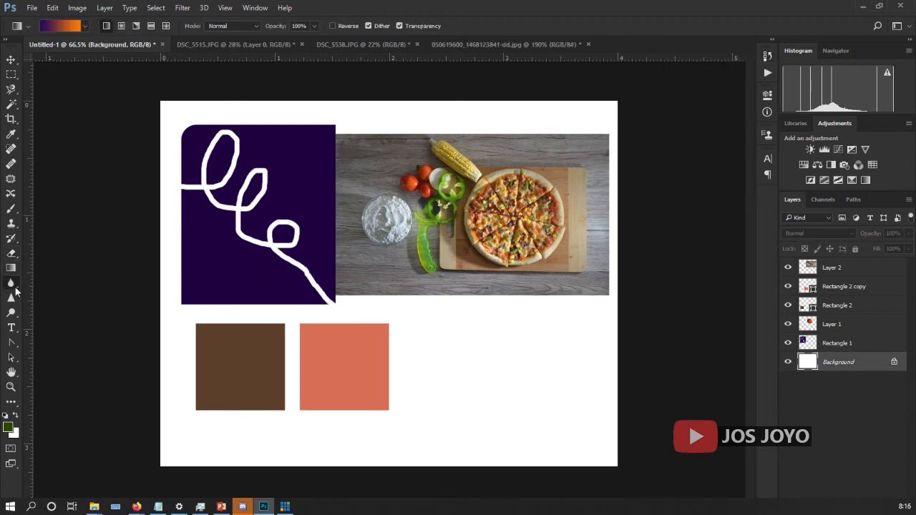
left_click(12, 285)
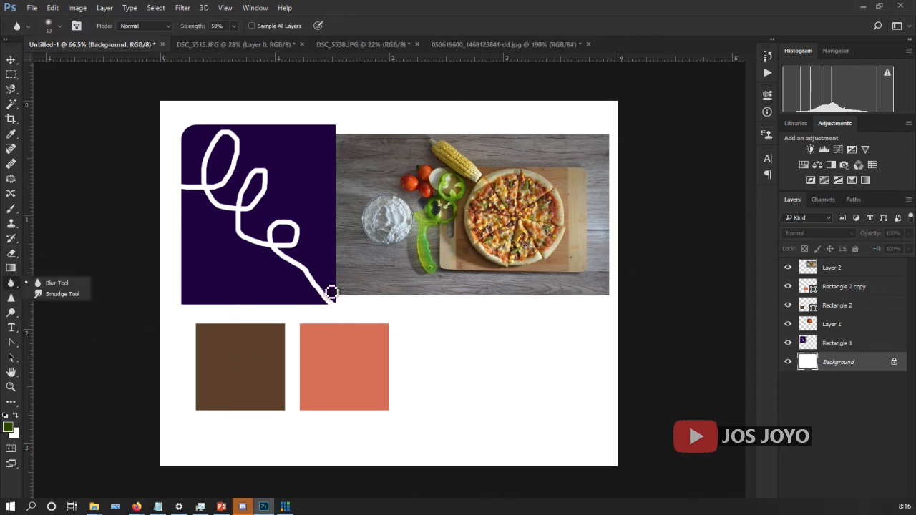
scroll(392, 215, "up", 5)
scroll(388, 207, "down", 3)
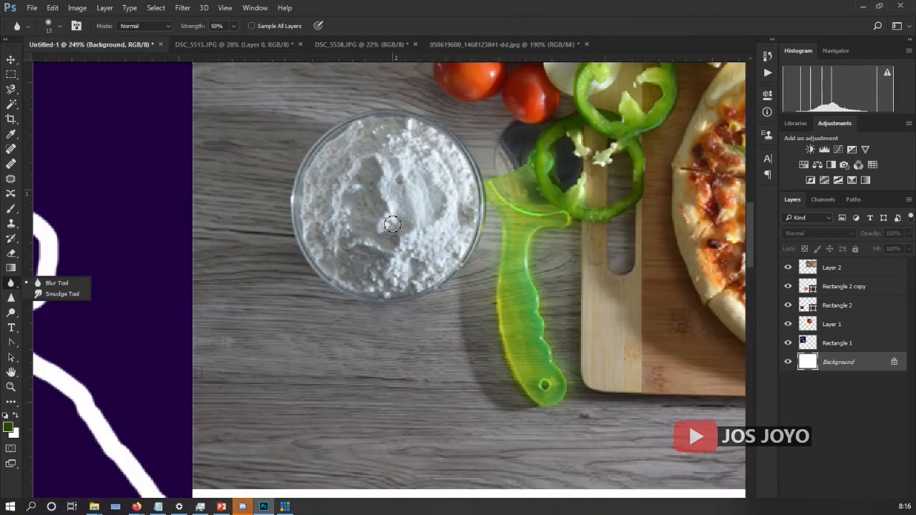
scroll(419, 247, "up", 1)
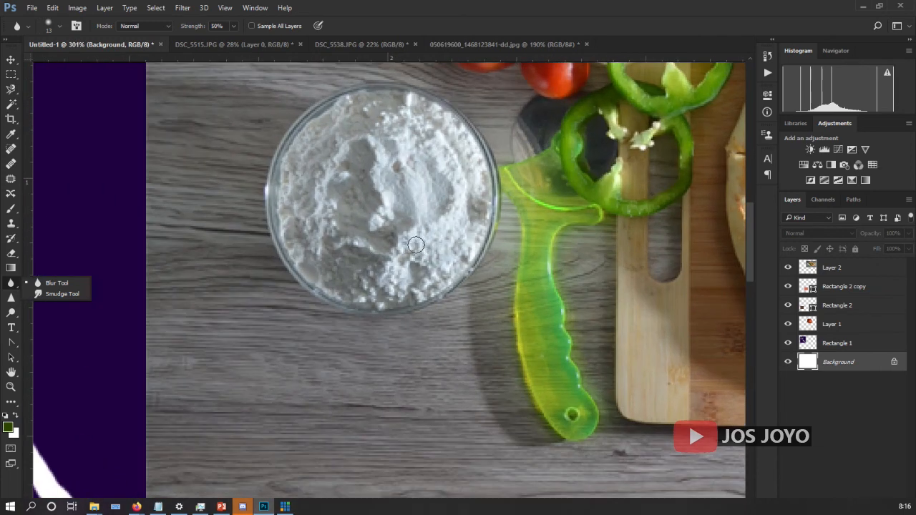
left_click(340, 191)
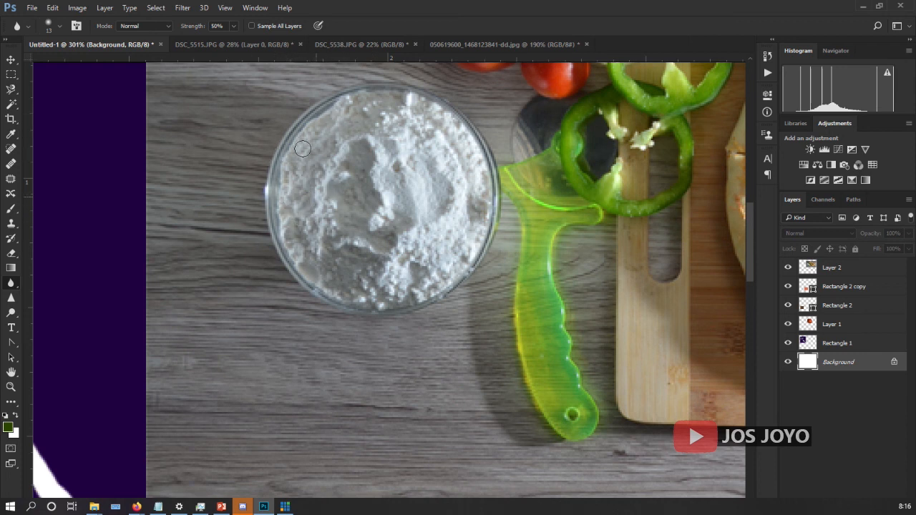
left_click(471, 40)
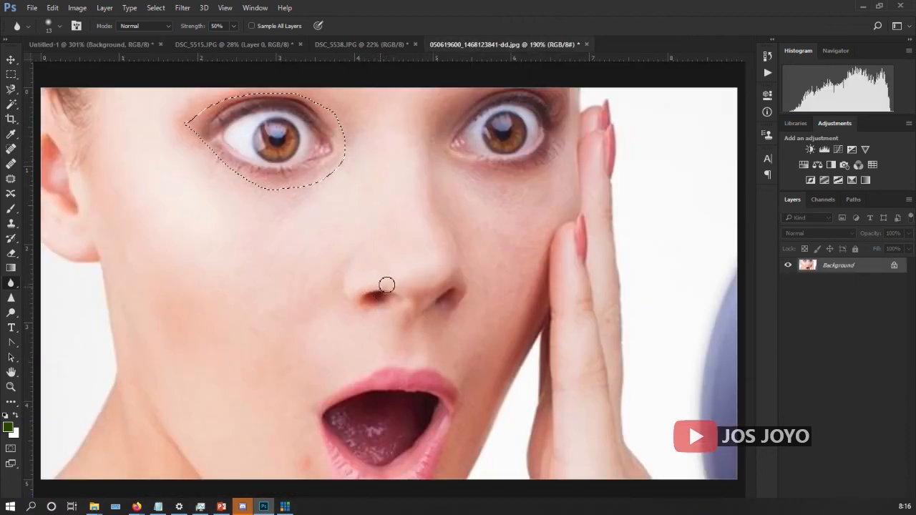
left_click(11, 298)
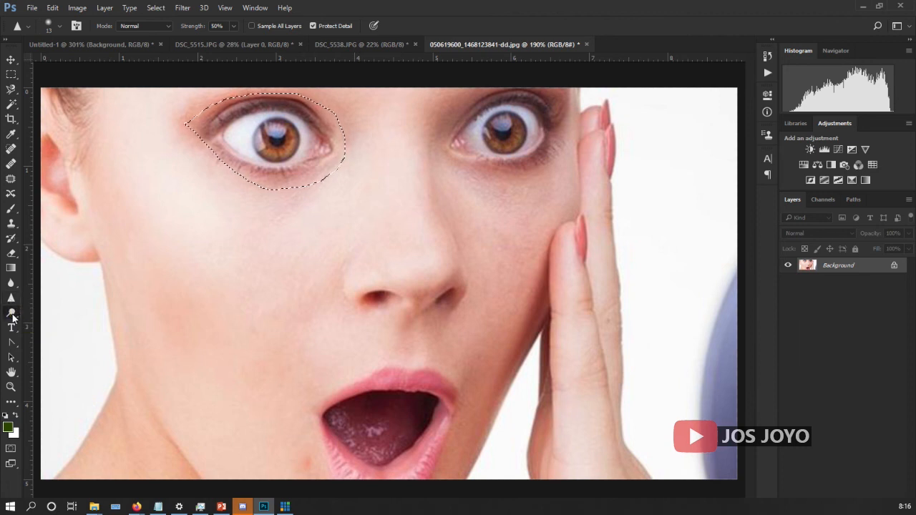
Step: Add the horizontal text "pizza" on the wood below the flour bowl in Untitled-1
left_click(11, 327)
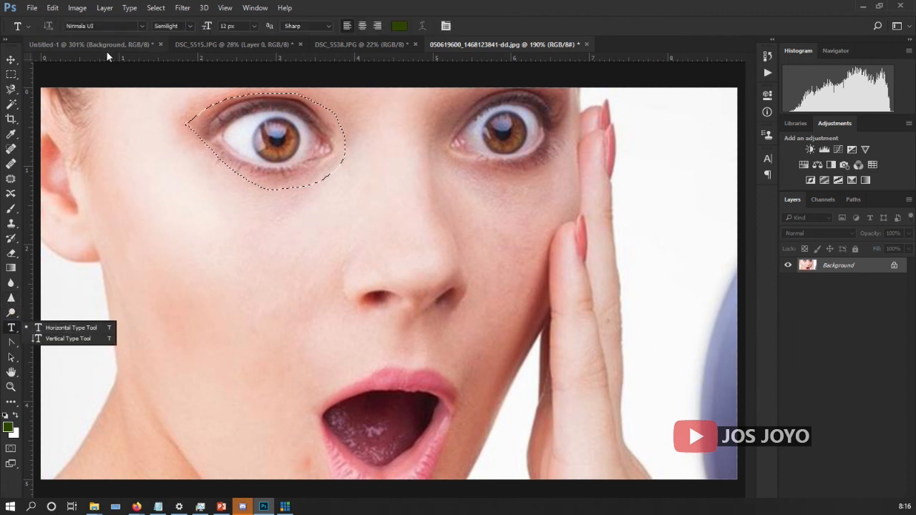
left_click(101, 45)
key("ctrl+0")
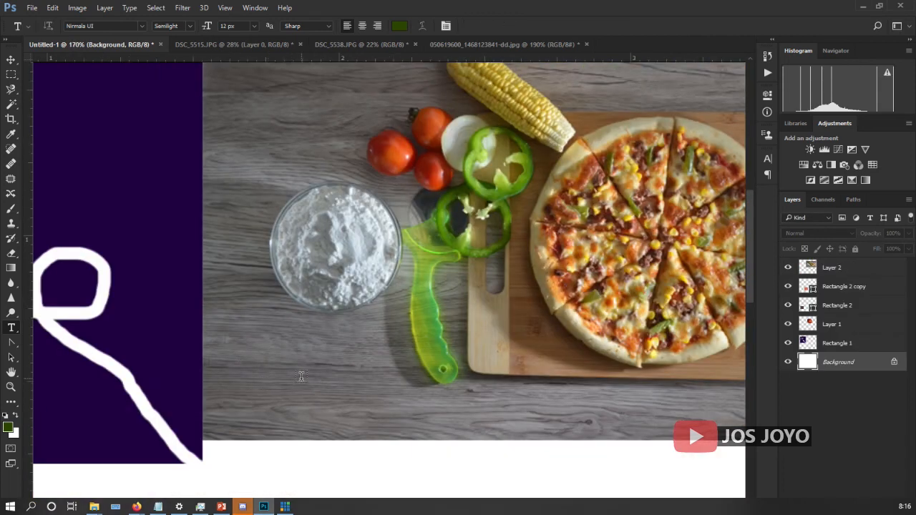
left_click(262, 380)
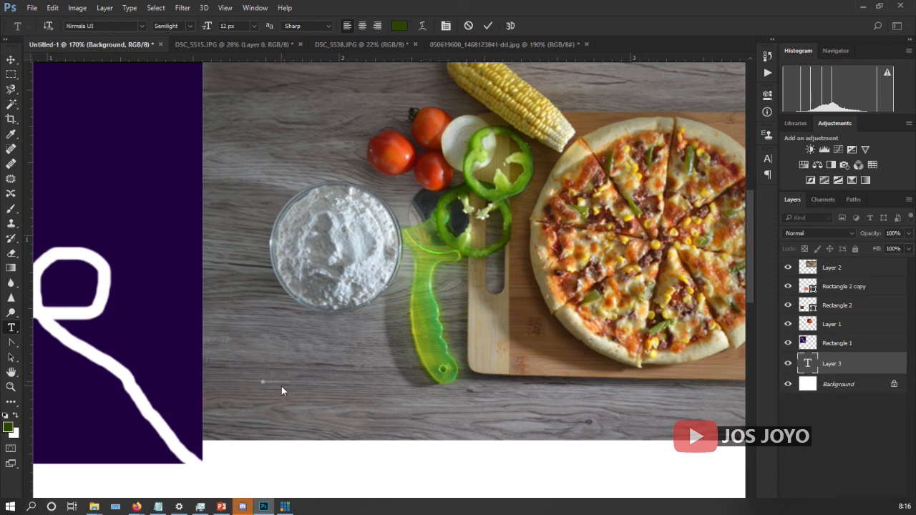
Step: Recolour the whole text bright green (#a1f31e) and move its layer above Layer 2 in the stack
key("ctrl+a")
left_click(400, 26)
mouse_move(417, 327)
left_mouse_down()
mouse_move(379, 319)
mouse_move(463, 311)
left_mouse_up()
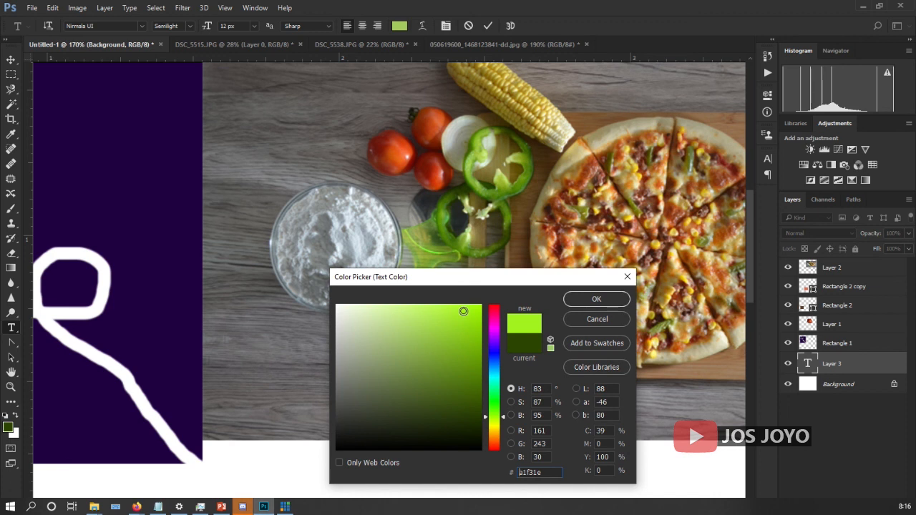
left_click(579, 302)
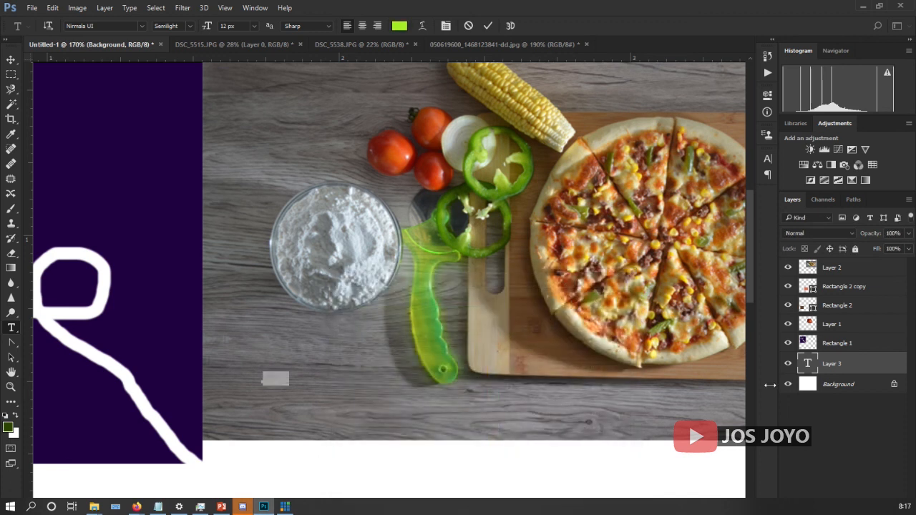
left_click_drag(857, 366, 857, 270)
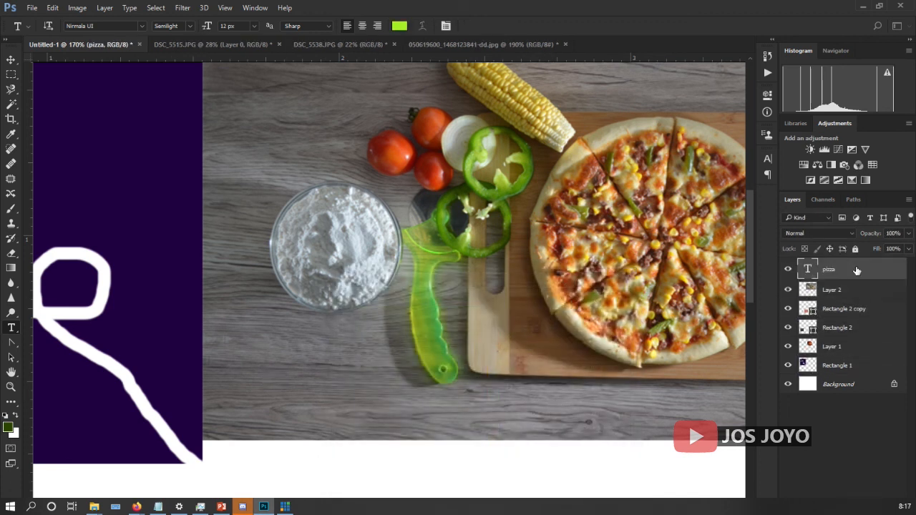
Step: Enlarge the "pizza" text to several times its size with Free Transform and place it beneath the flour bowl
left_click(10, 59)
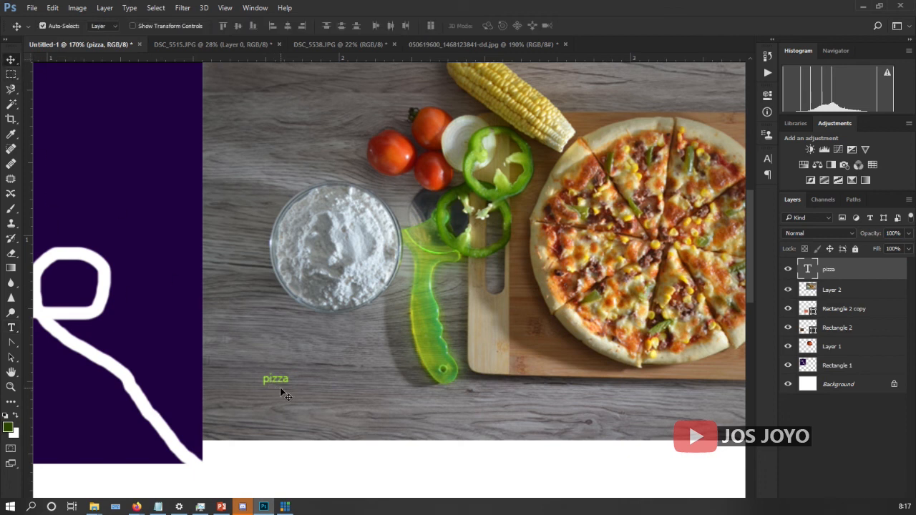
key("ctrl+t")
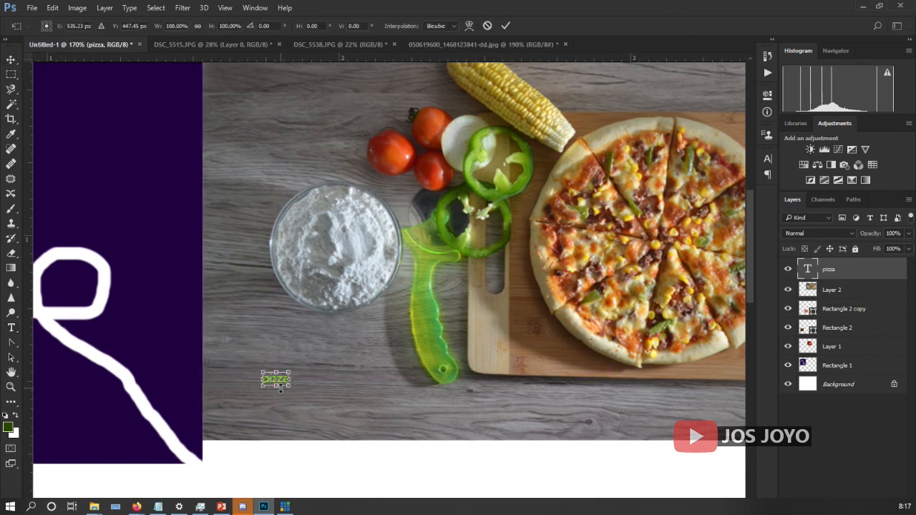
left_click_drag(291, 388, 385, 434)
left_click_drag(341, 408, 316, 406)
key("Return")
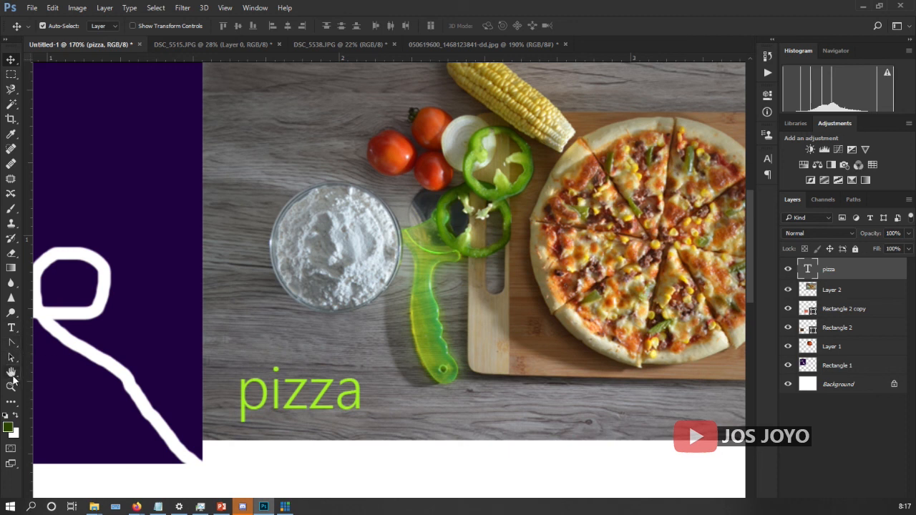
left_click(11, 372)
left_click_drag(404, 288, 397, 318)
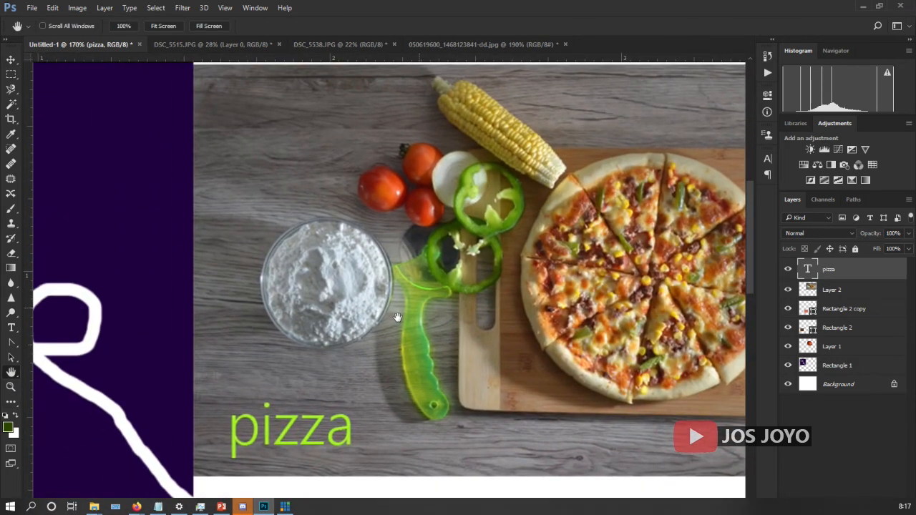
left_click(10, 403)
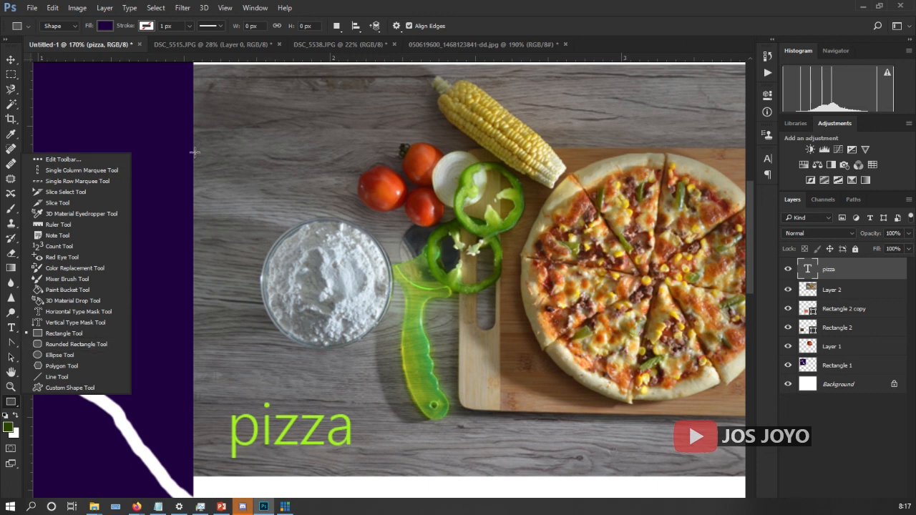
left_click(12, 58)
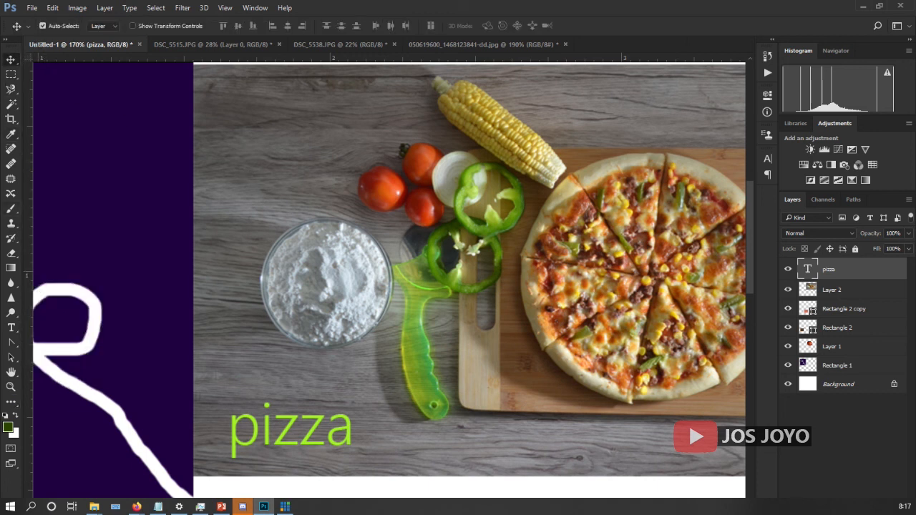